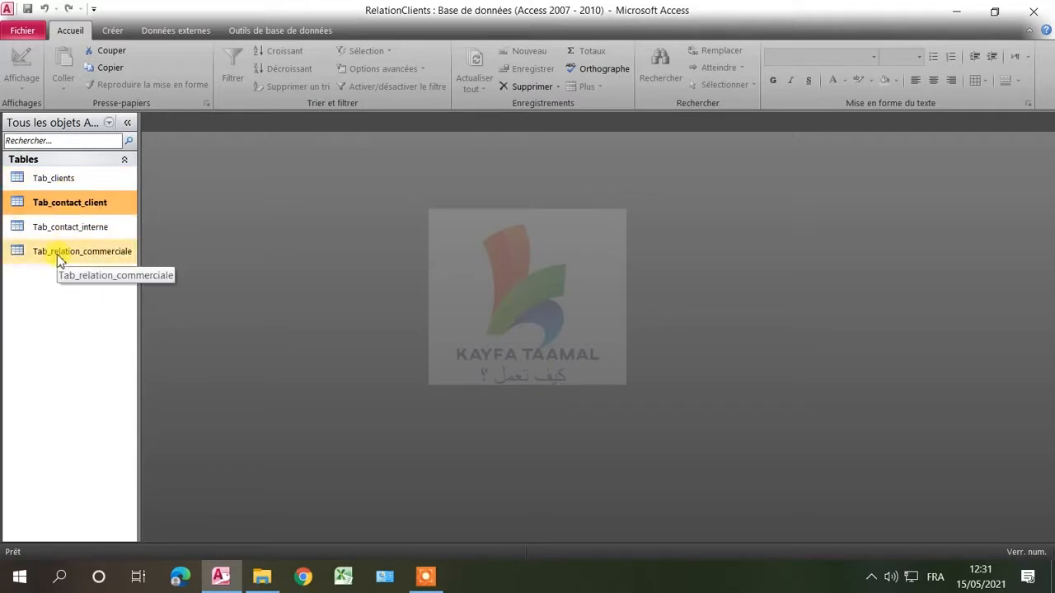
Open the Tab_relation_commerciale table and display the database's relationships diagram.
click(68, 254)
double_click(70, 255)
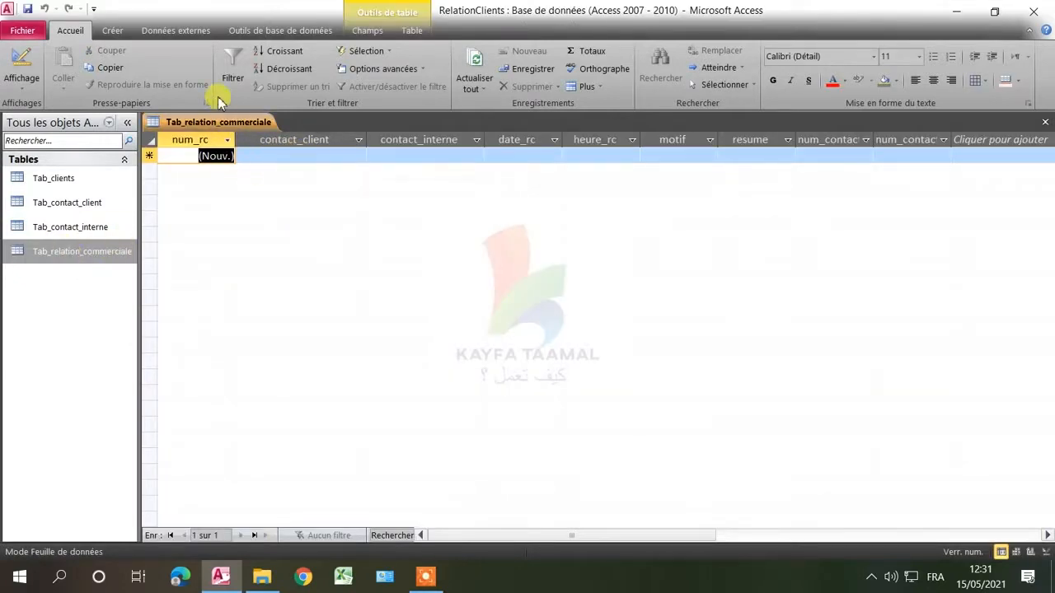
click(280, 35)
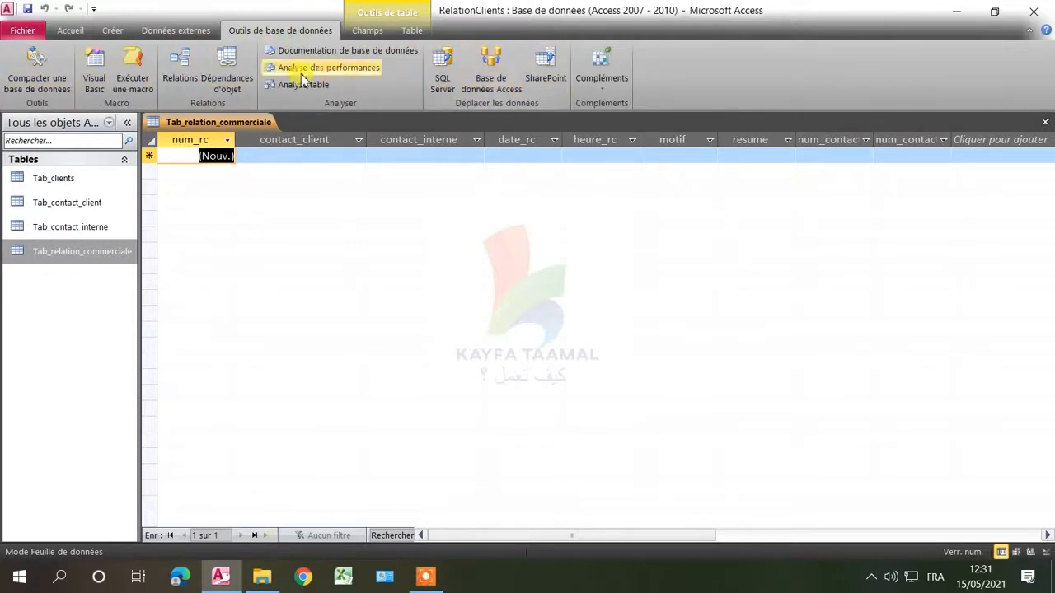
click(180, 66)
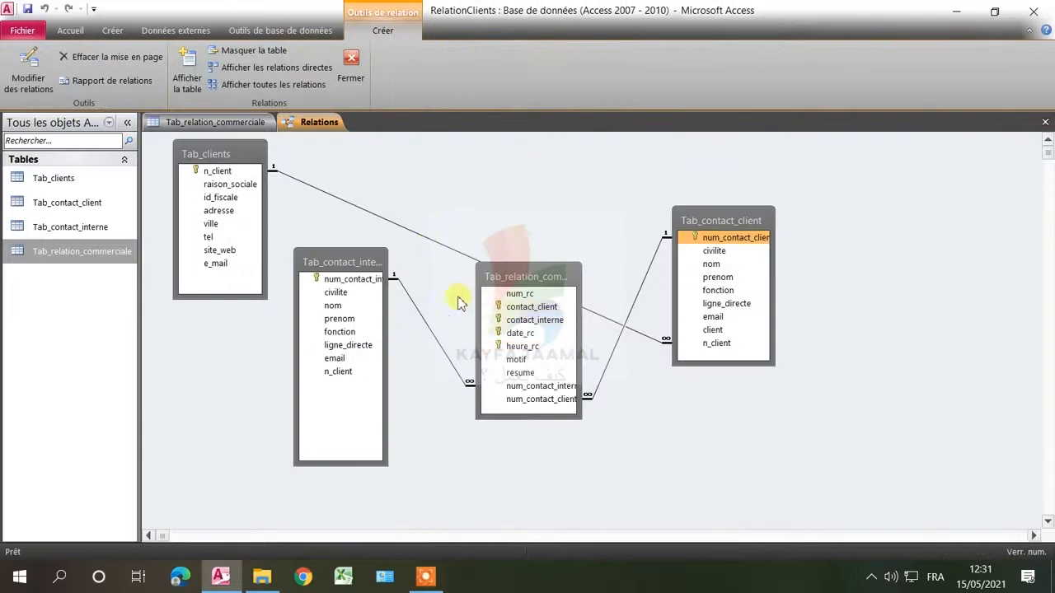
Move Tab_contact_interne and Tab_relation_commerciale lower in the relationships diagram and examine their links with Tab_contact_client.
drag(365, 264, 322, 360)
drag(535, 277, 514, 360)
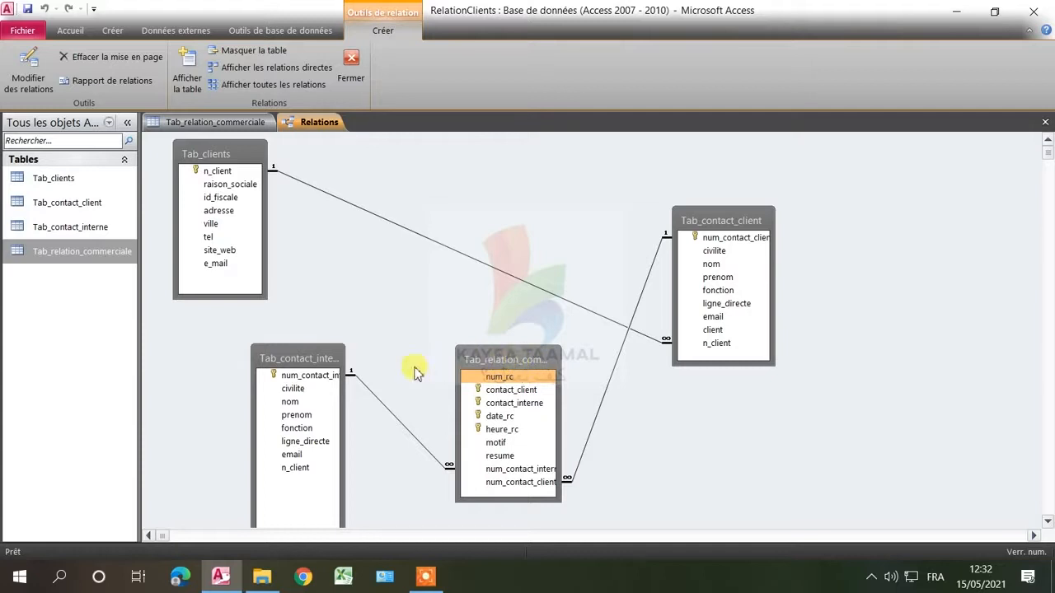
click(301, 361)
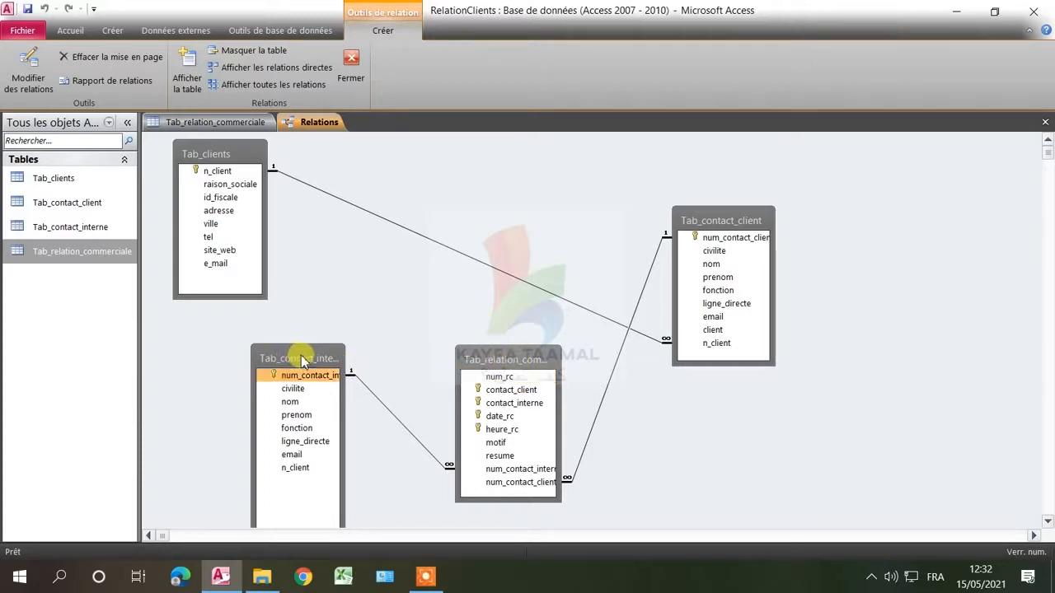
click(732, 225)
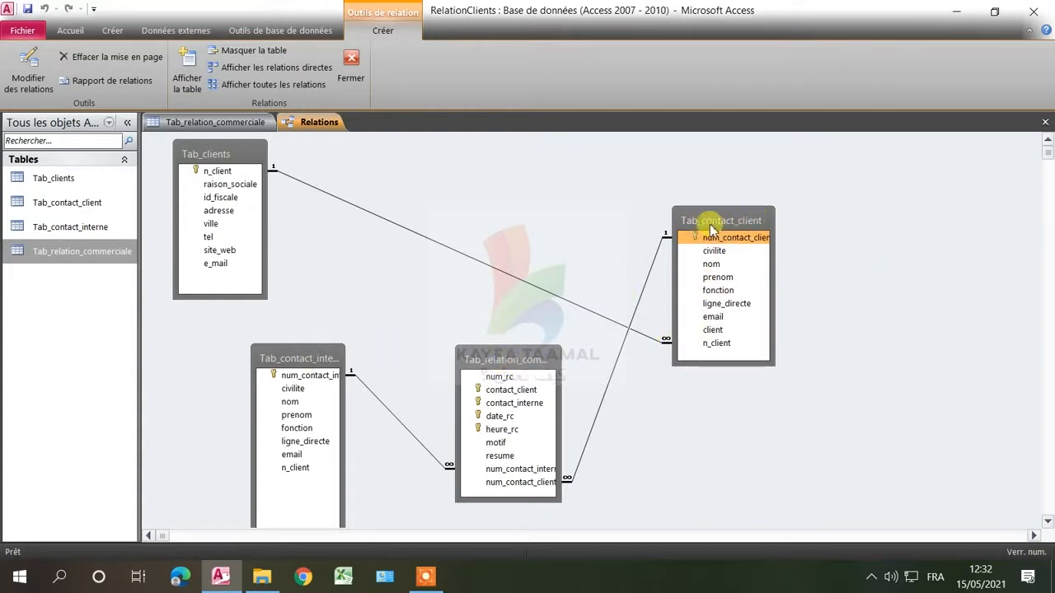
click(329, 359)
click(517, 361)
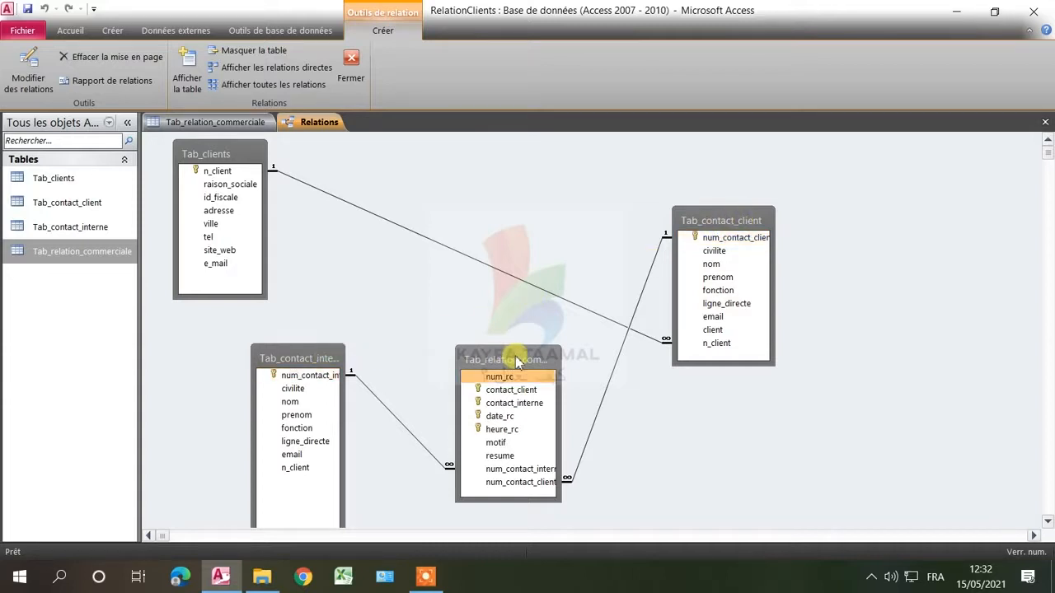
Close the relationships diagram and save its layout changes.
right_click(315, 124)
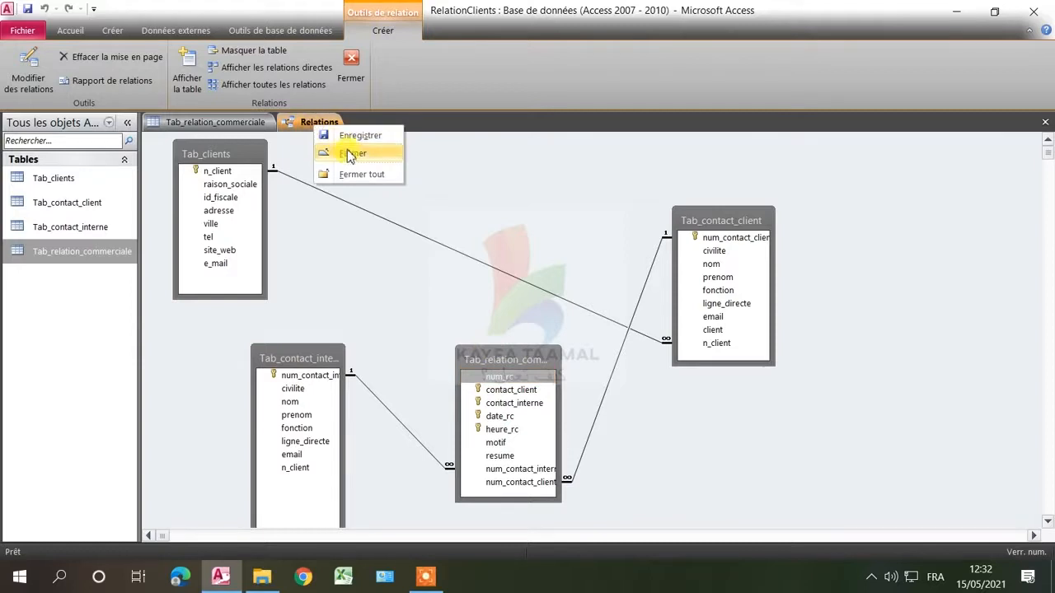
click(349, 157)
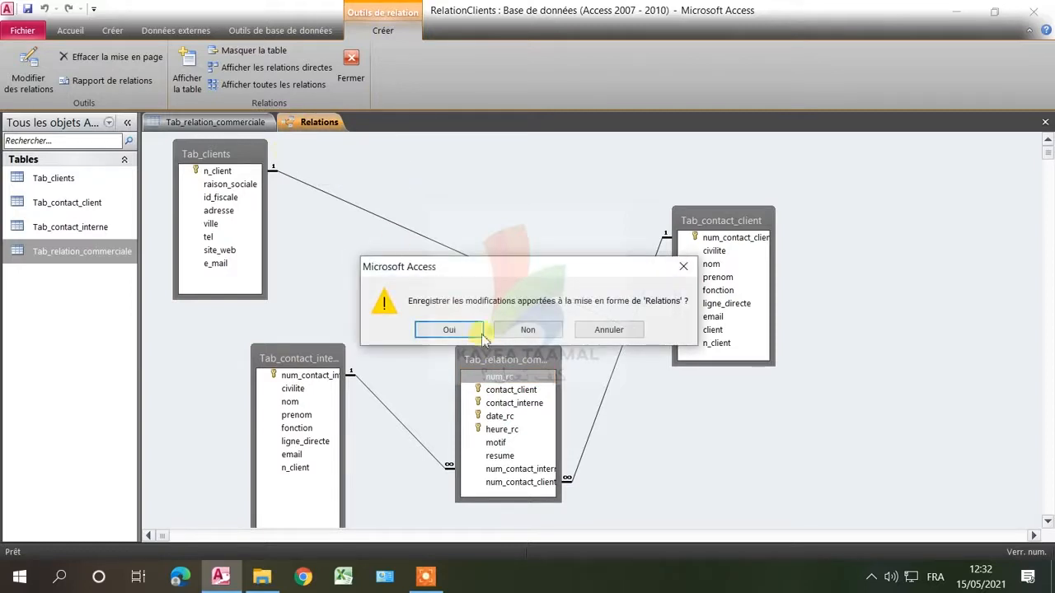
click(449, 330)
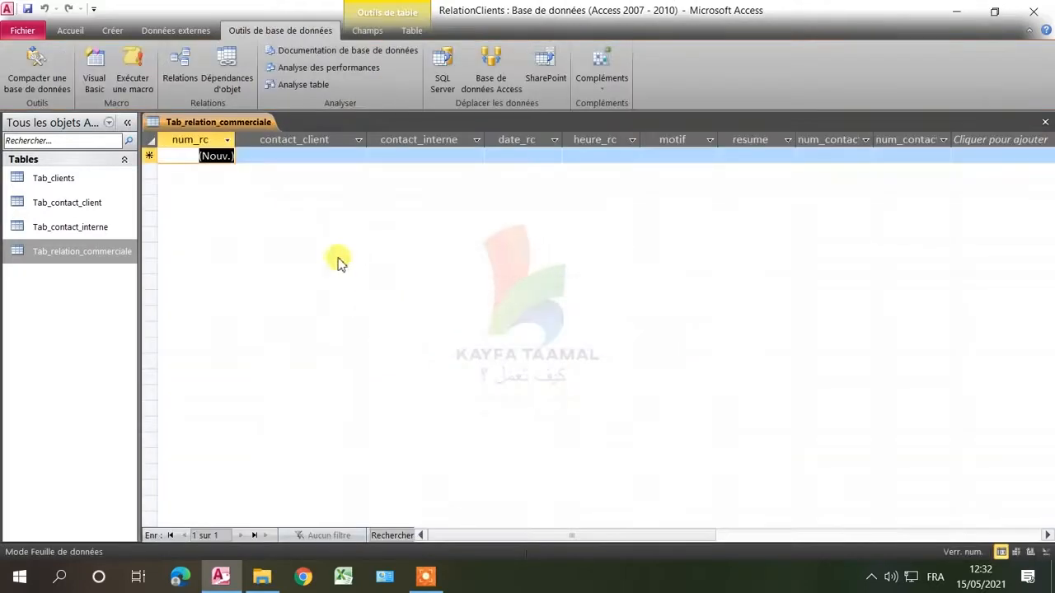
Switch the Tab_relation_commerciale table to design view.
click(270, 159)
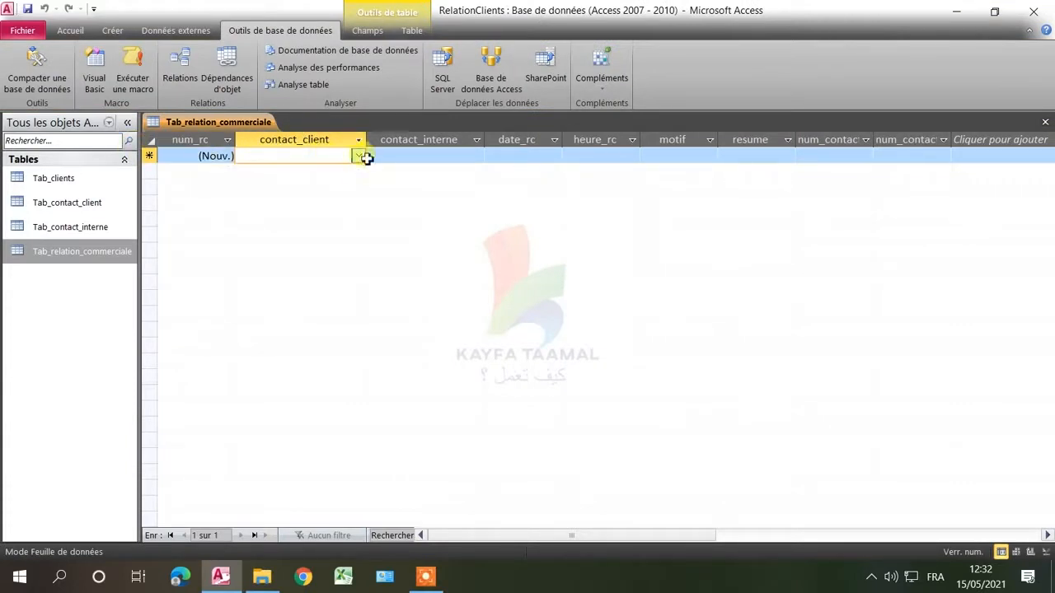
right_click(223, 123)
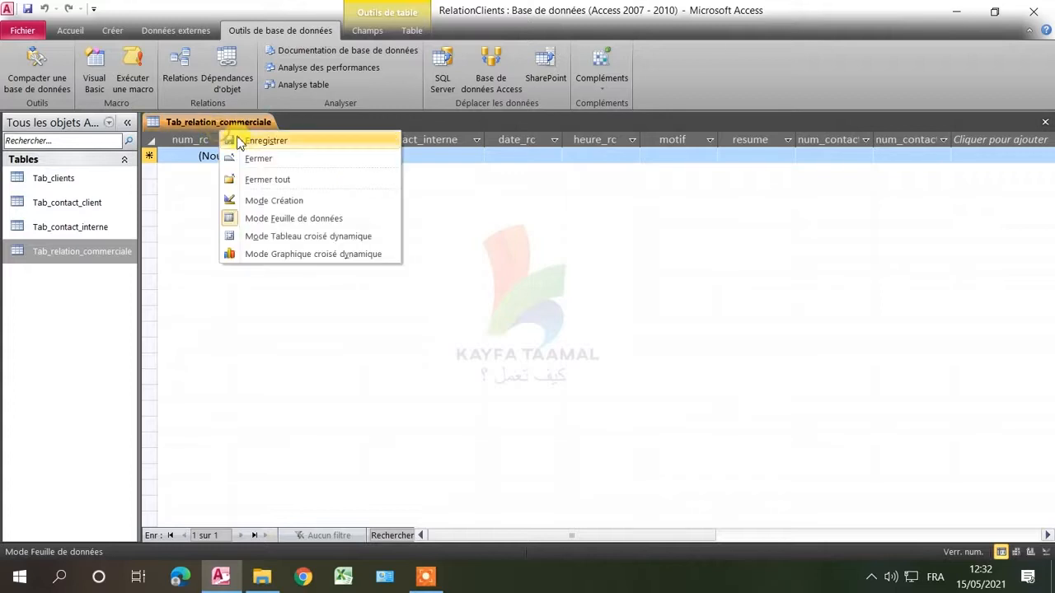
click(269, 202)
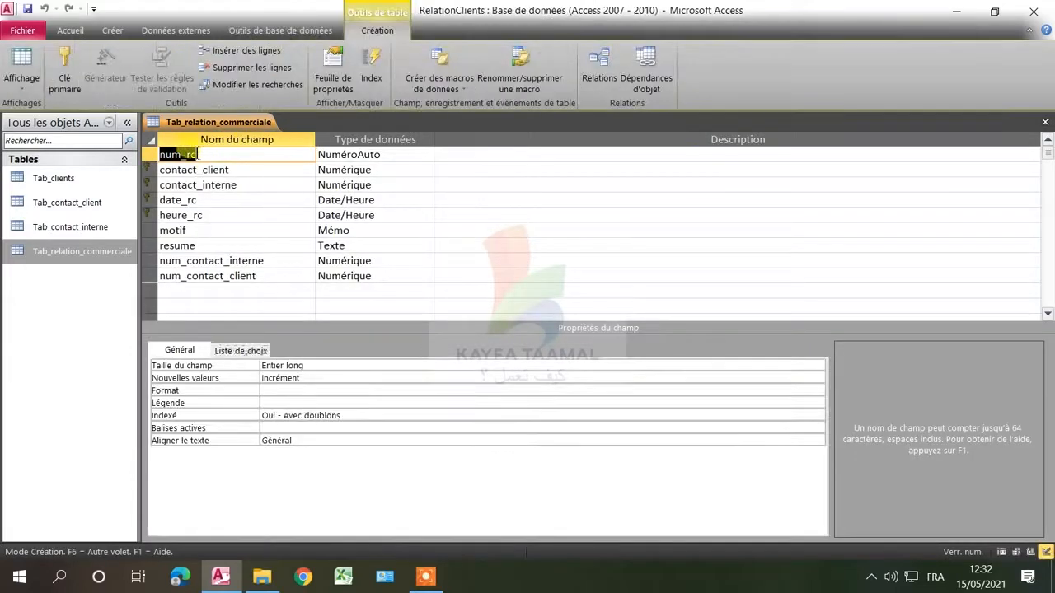
Examine the names and data types of the contact_client and contact_interne fields in Tab_relation_commerciale.
click(216, 171)
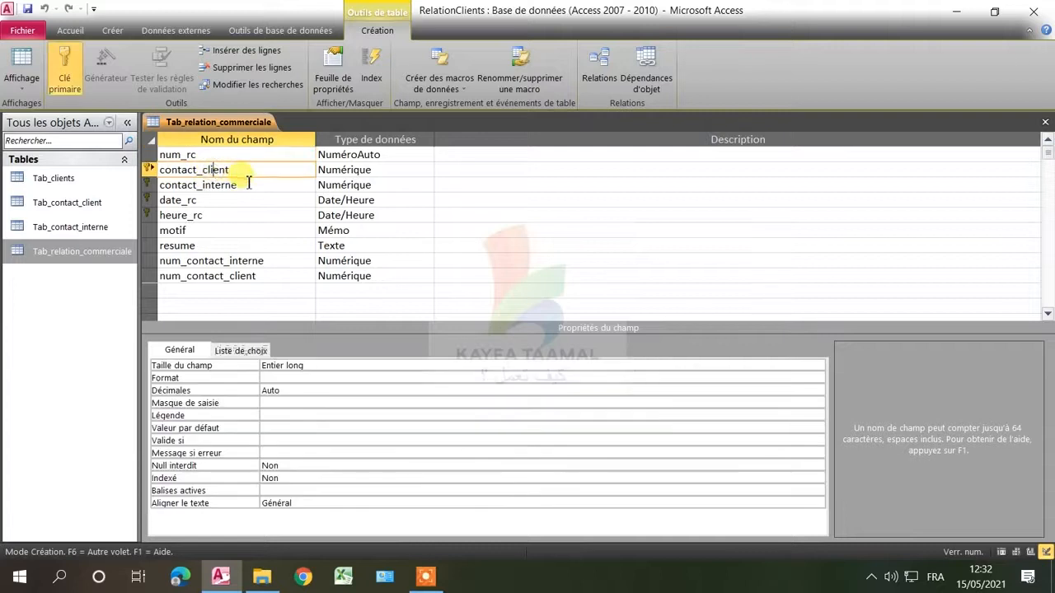
click(244, 185)
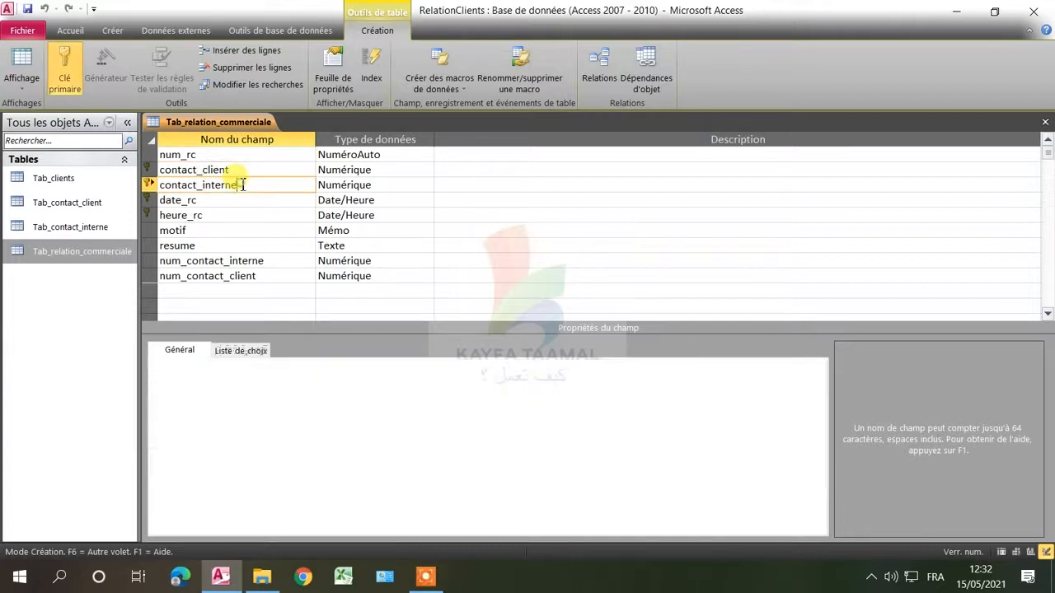
click(387, 185)
click(389, 170)
click(390, 185)
click(389, 171)
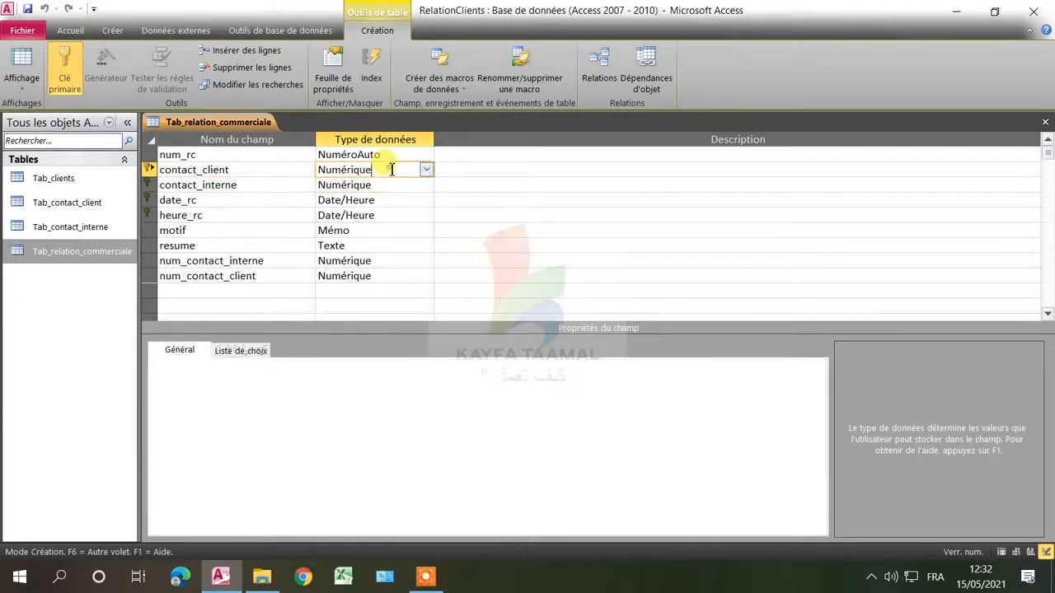
click(382, 188)
click(382, 170)
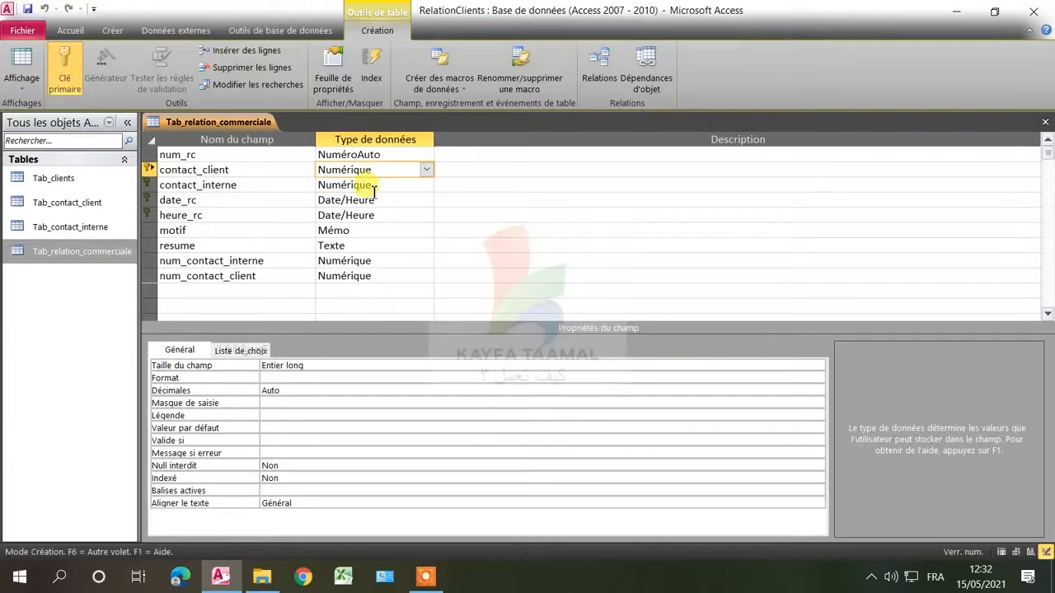
click(383, 185)
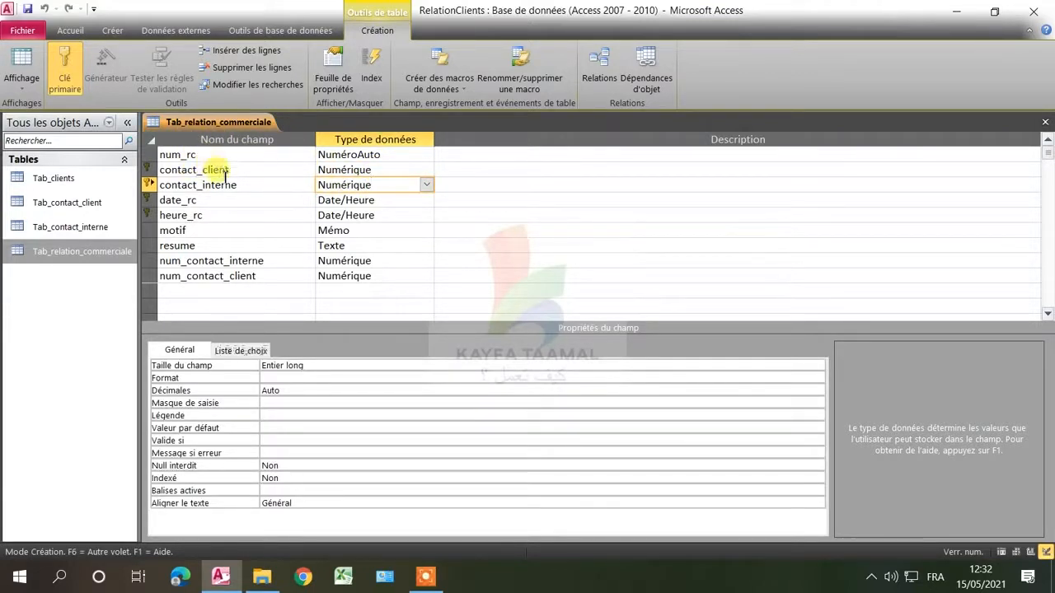
click(358, 170)
click(365, 184)
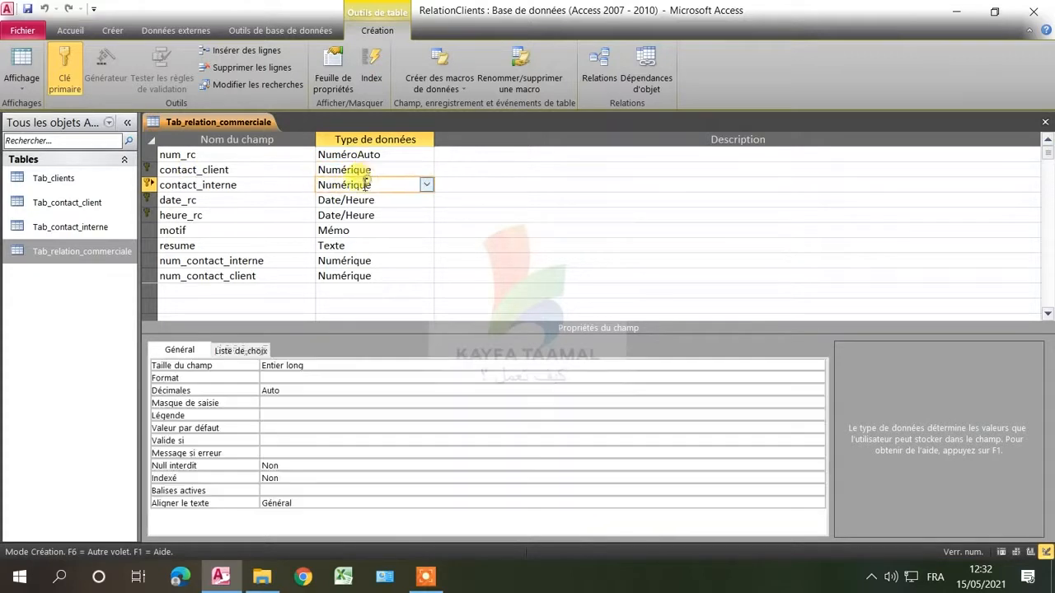
click(246, 170)
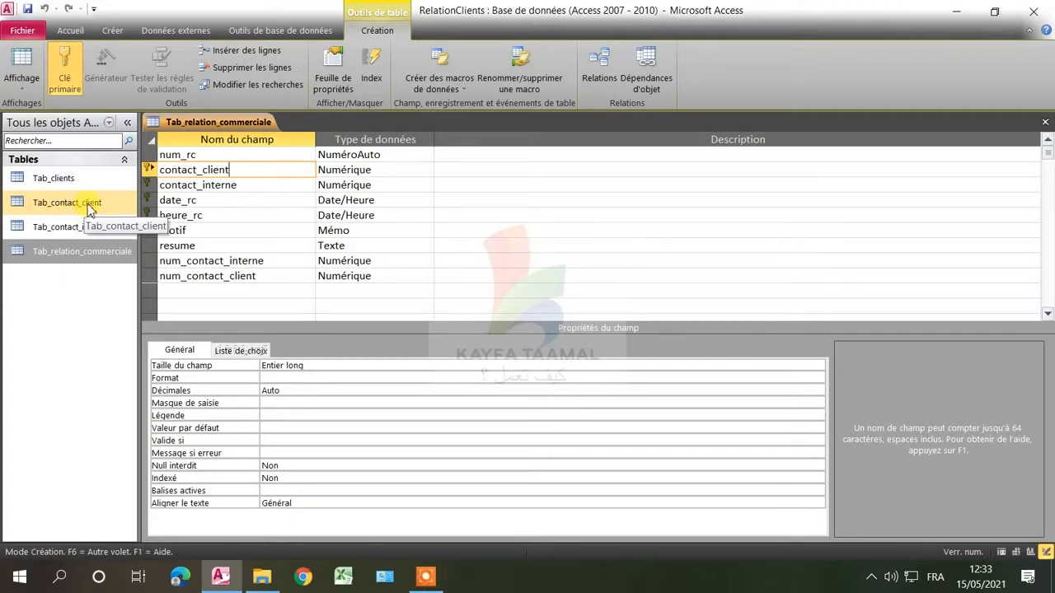
click(371, 184)
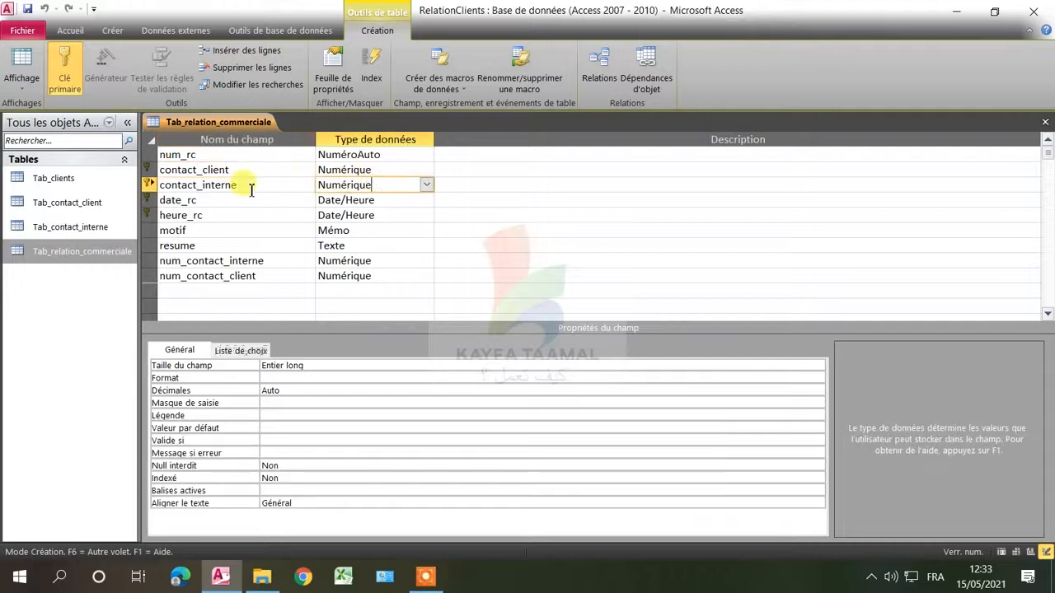
Open Tab_contact_client and Tab_contact_interne and examine the contact numbers and names in their records.
double_click(99, 211)
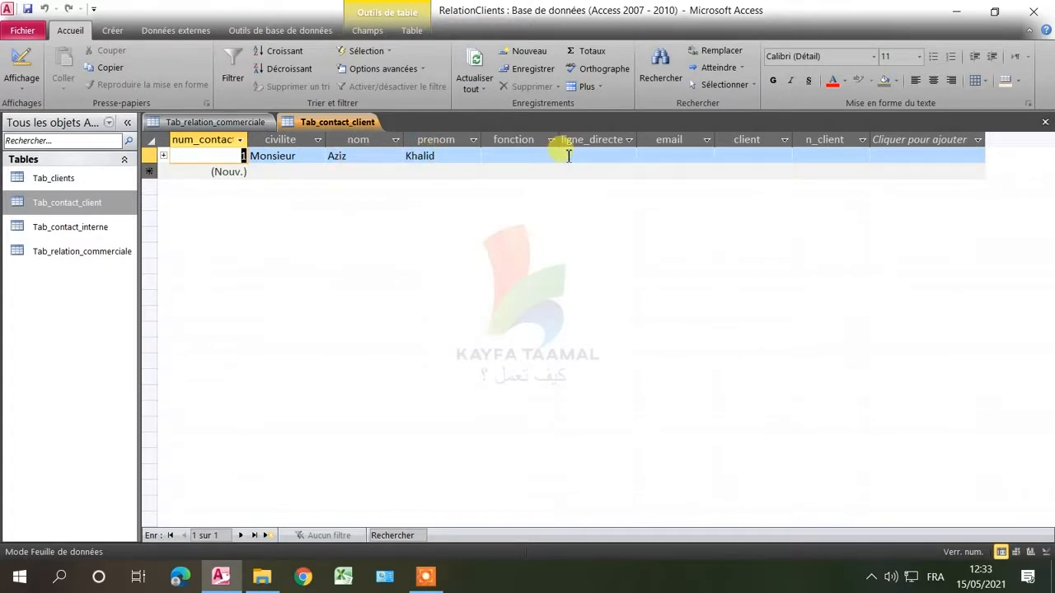
right_click(82, 235)
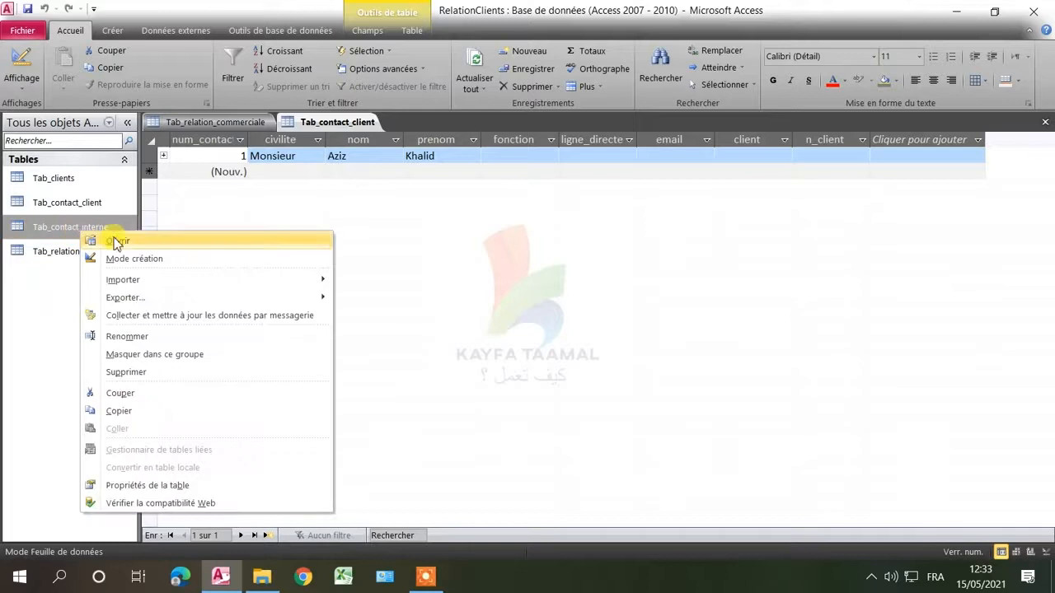
click(116, 241)
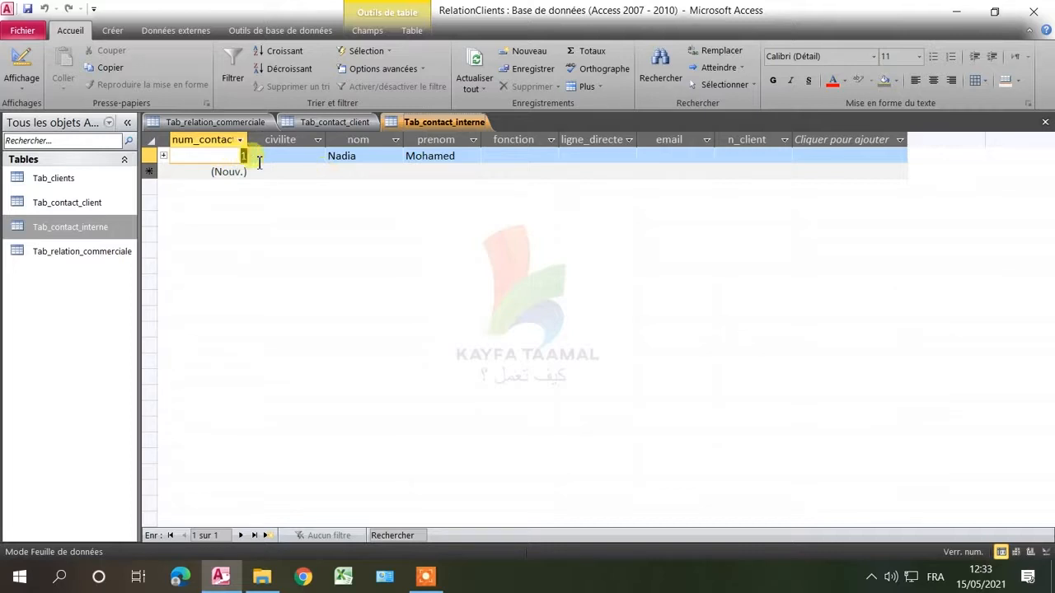
text(1)
click(366, 159)
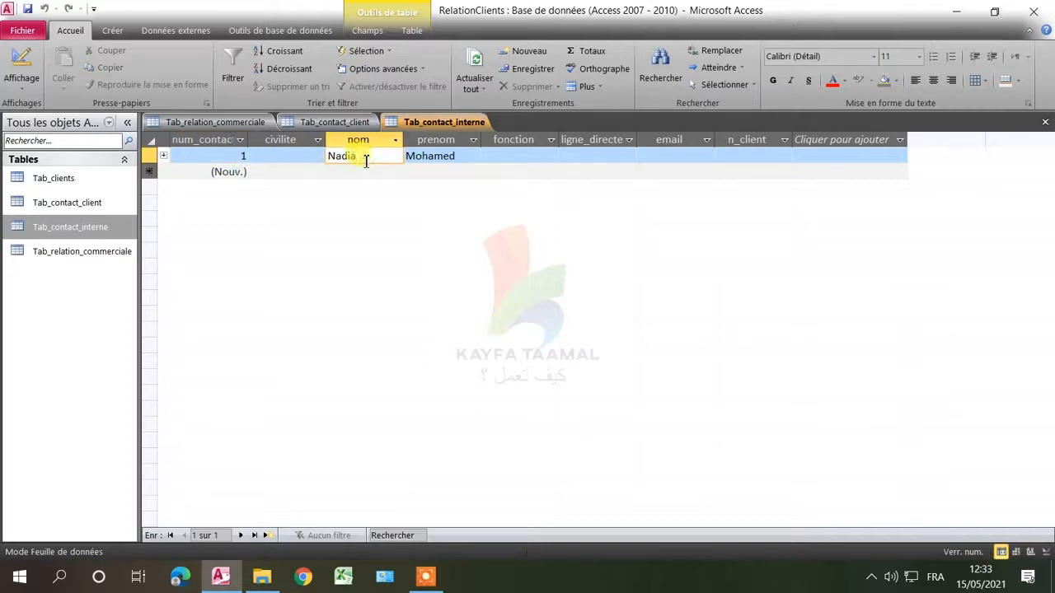
click(467, 156)
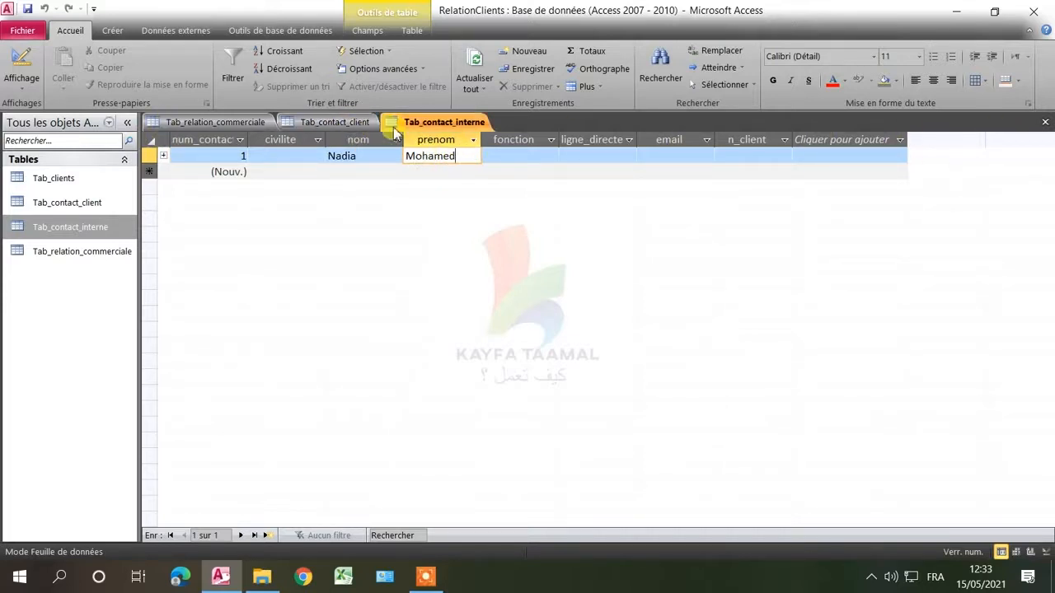
Return to Tab_relation_commerciale and switch it to datasheet view.
click(230, 130)
right_click(222, 125)
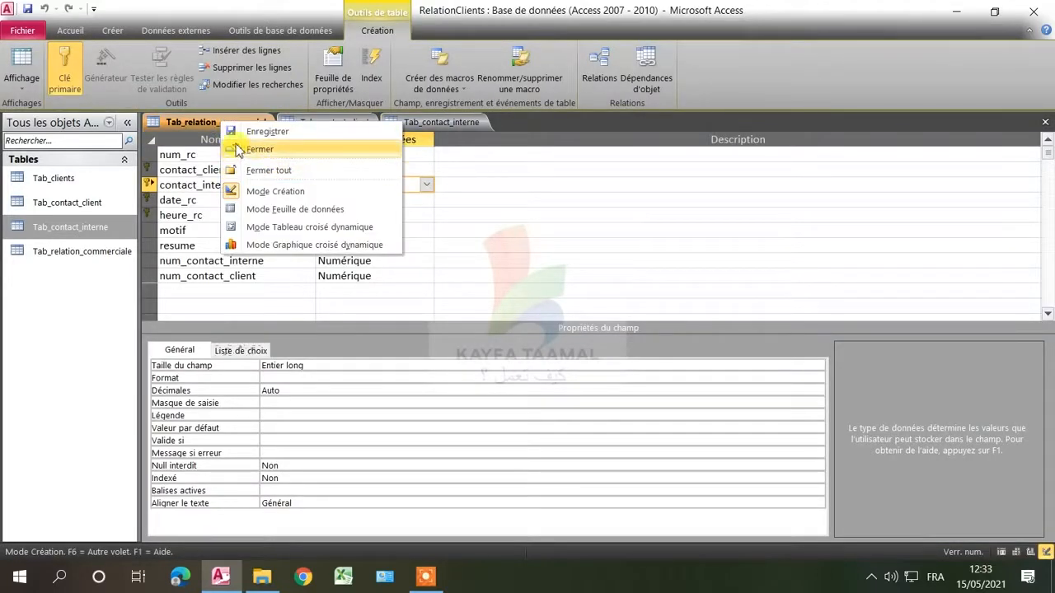
click(212, 123)
right_click(215, 125)
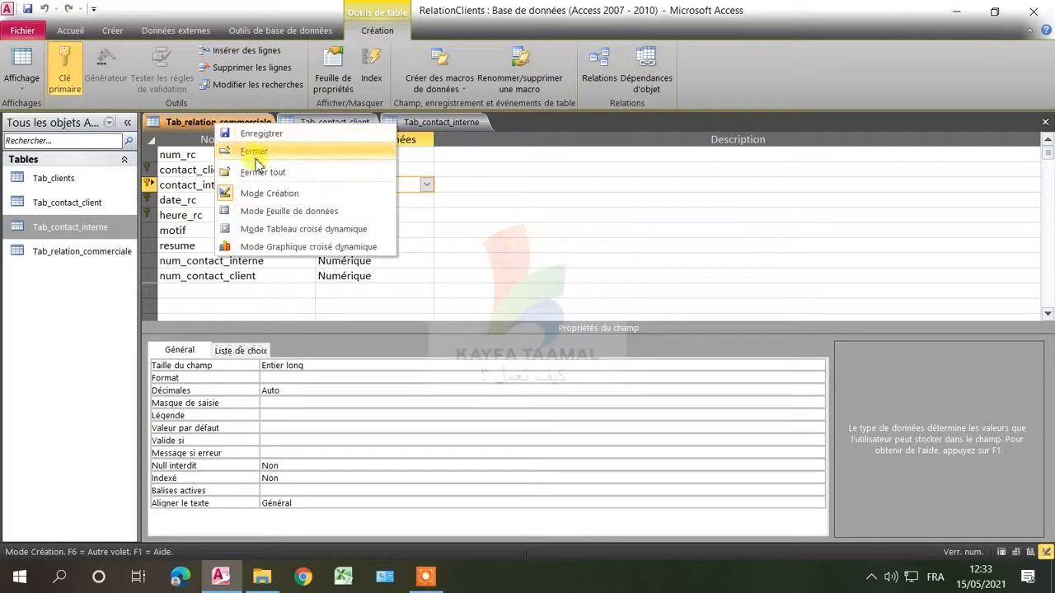
click(231, 133)
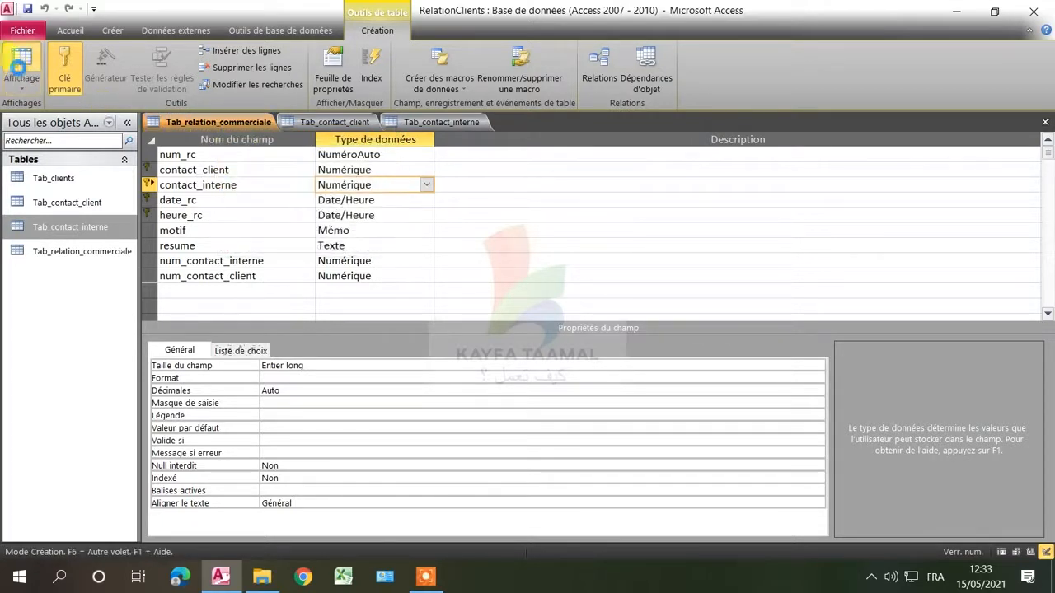
click(17, 69)
Enter 1 as contact_client in a new Tab_relation_commerciale record and check that number against Tab_contact_client.
click(323, 155)
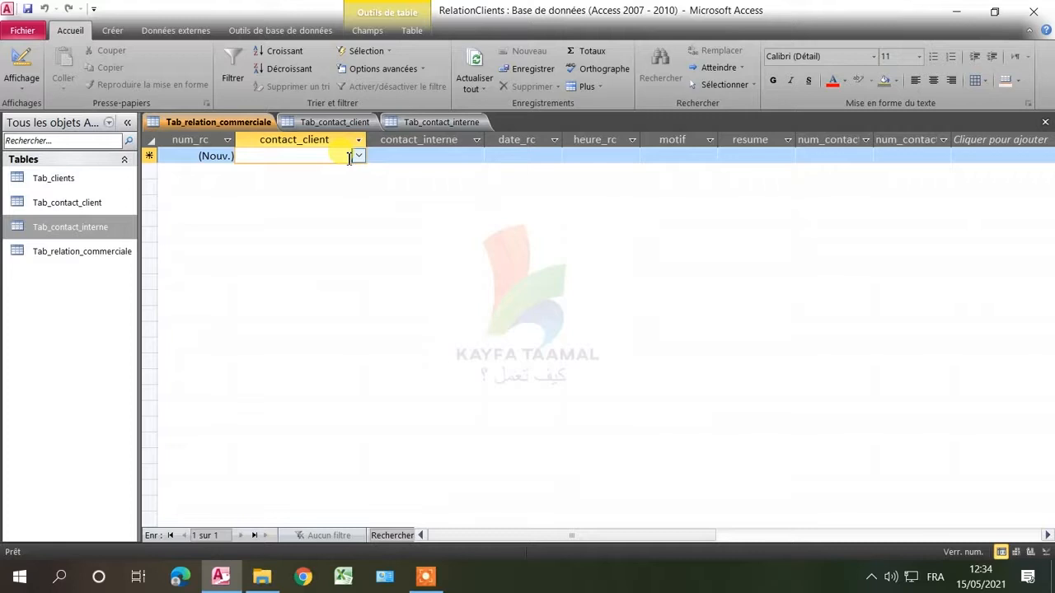
text(1)
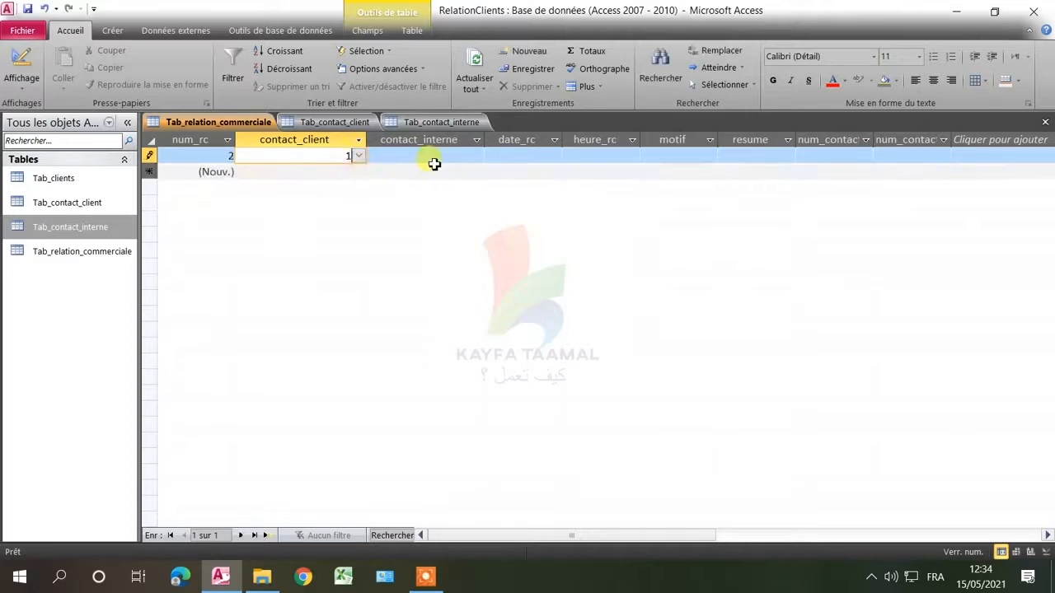
click(342, 123)
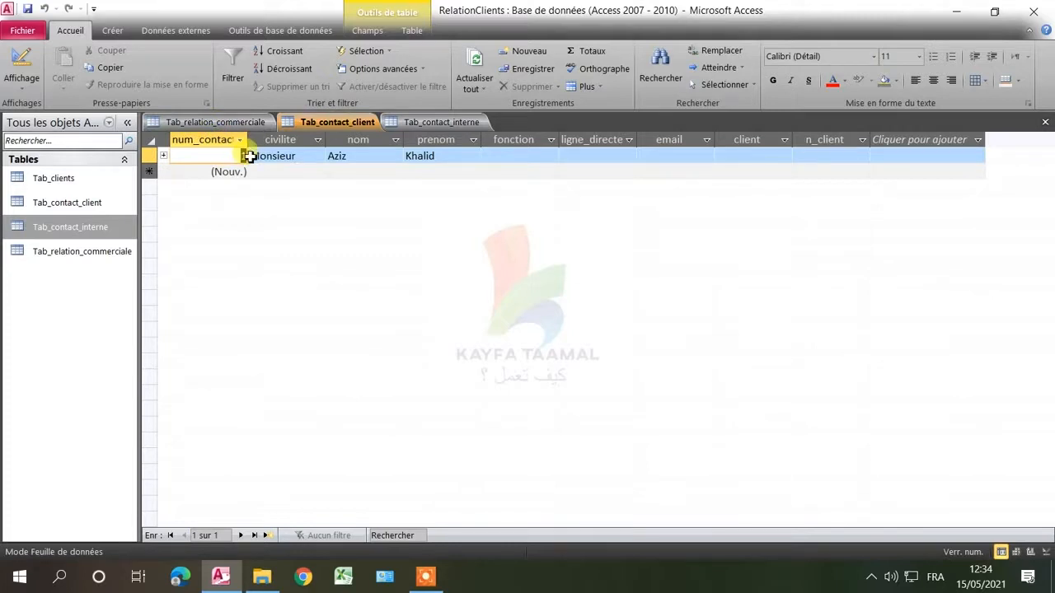
click(232, 122)
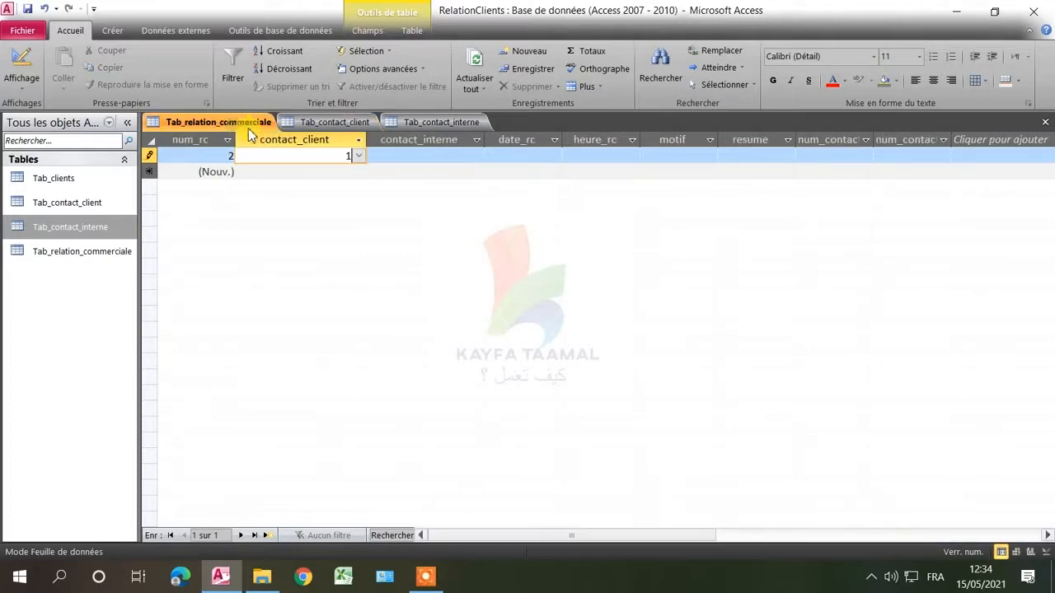
click(349, 154)
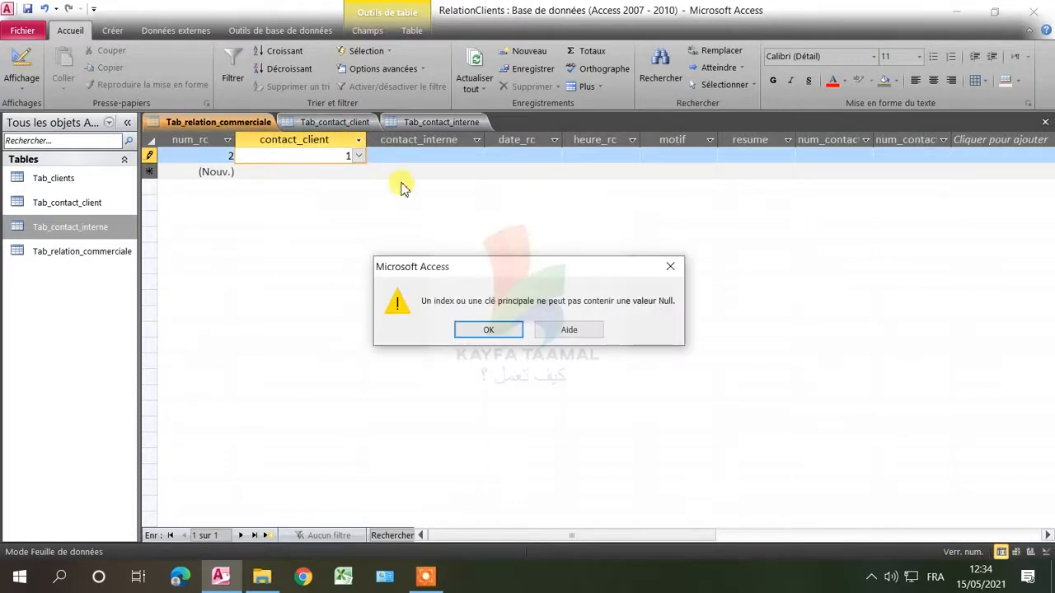
click(482, 322)
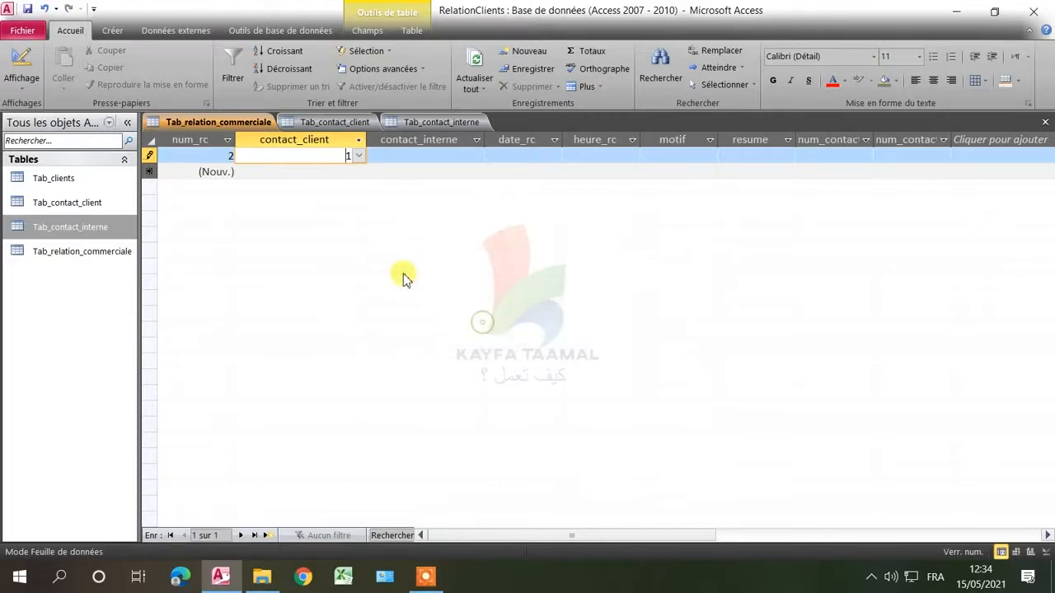
Complete the Tab_relation_commerciale record with contact_interne 1, date_rc 15/05/2021, heure_rc 12:34 and motif Vente, leaving resume empty.
click(406, 157)
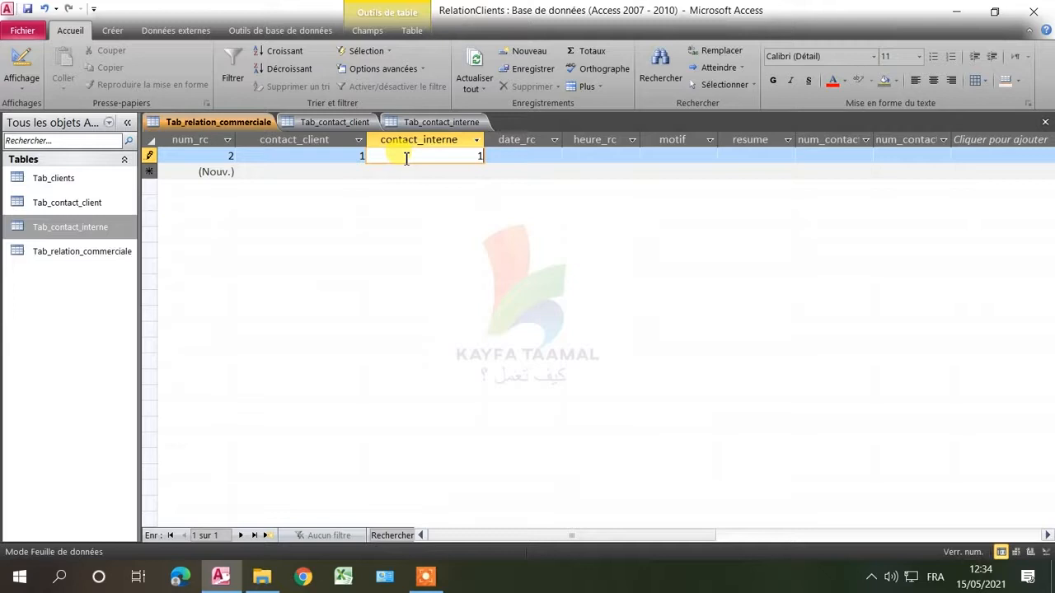
click(518, 156)
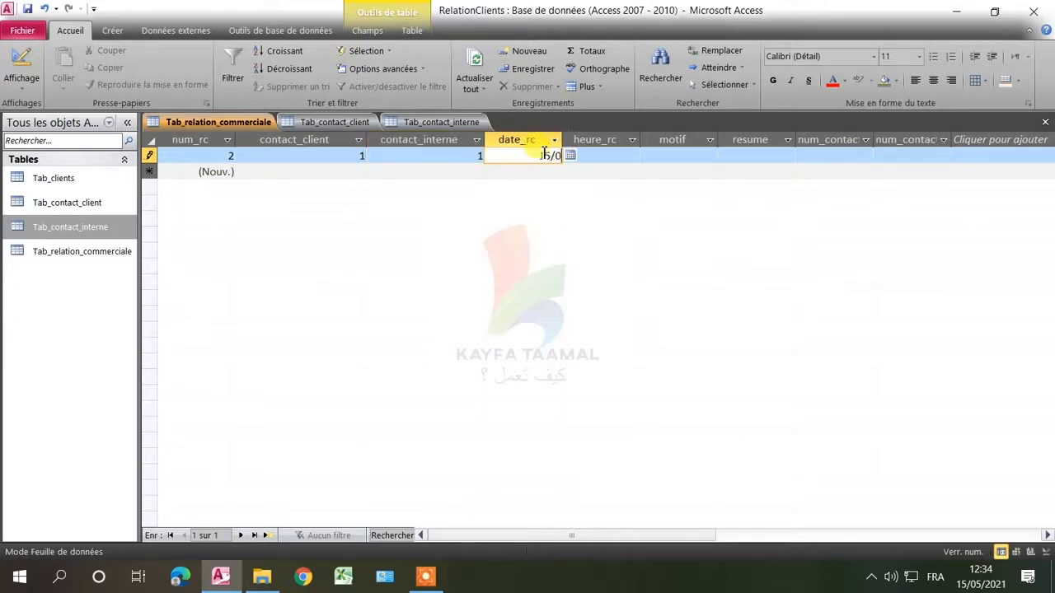
text(15/05/2021)
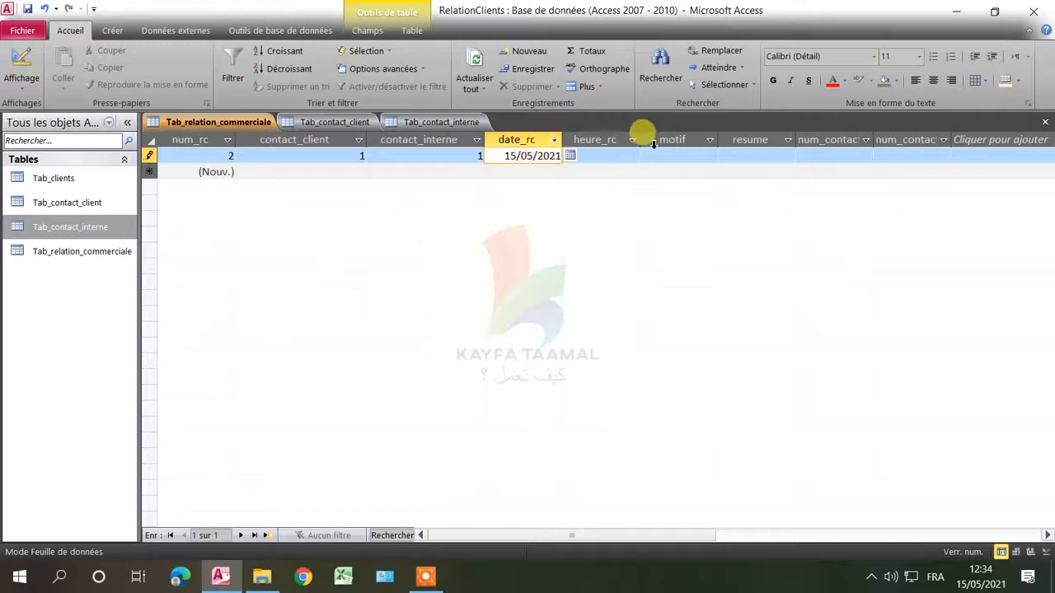
click(631, 158)
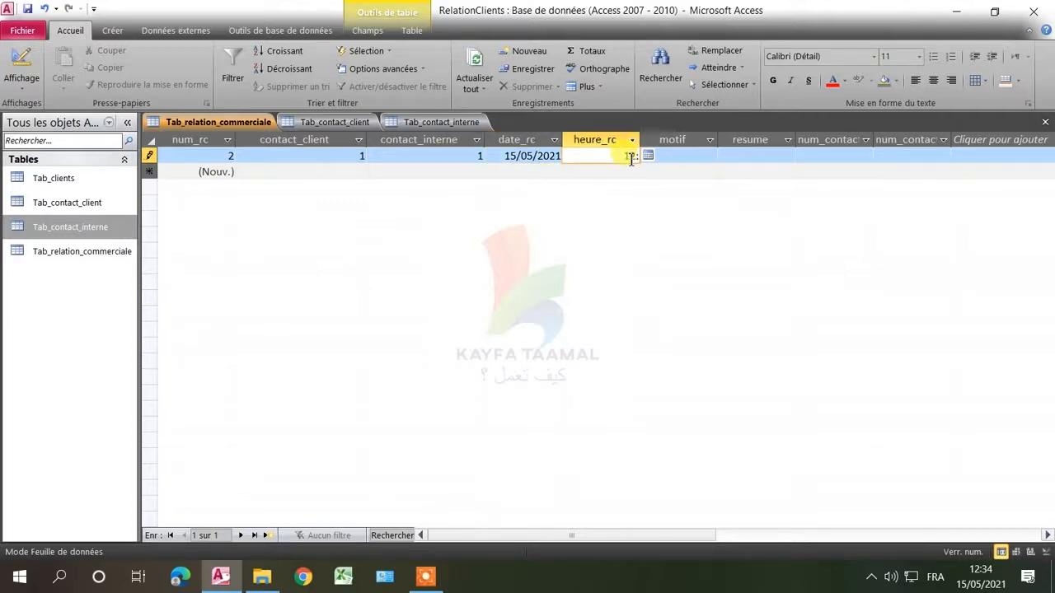
click(689, 158)
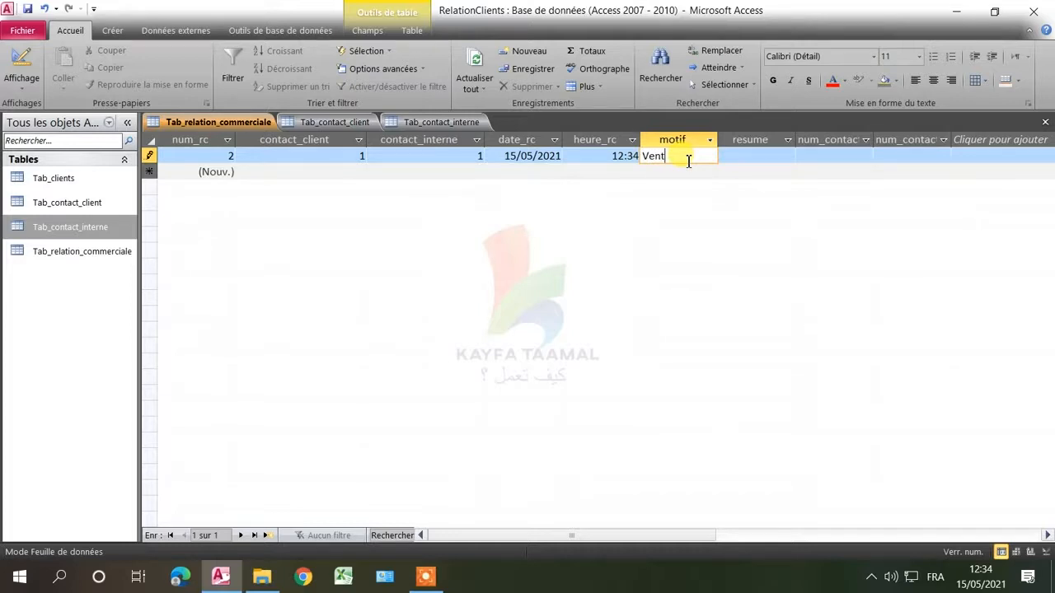
click(738, 157)
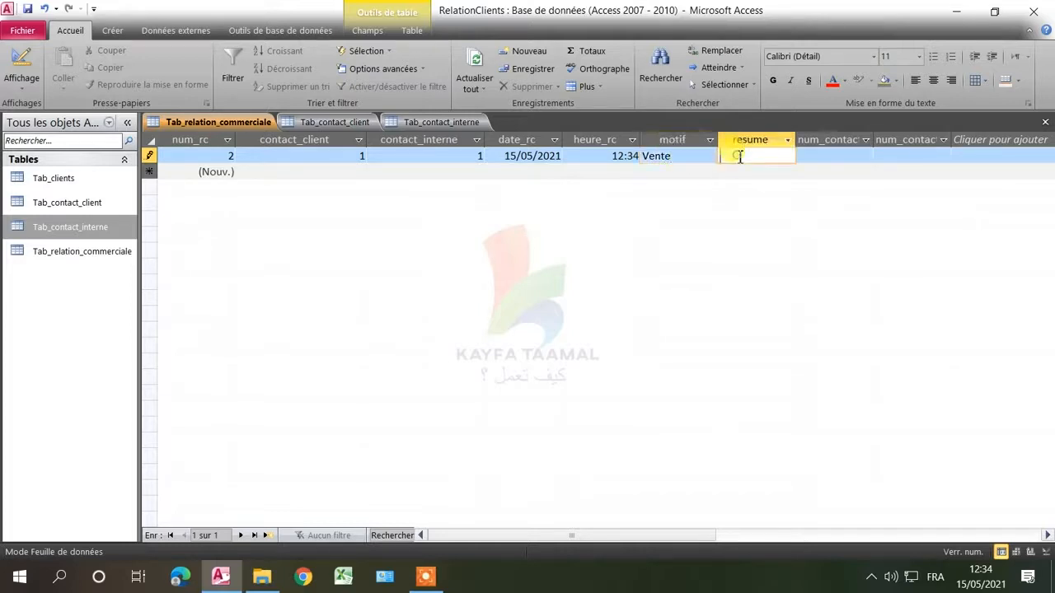
click(821, 144)
click(779, 155)
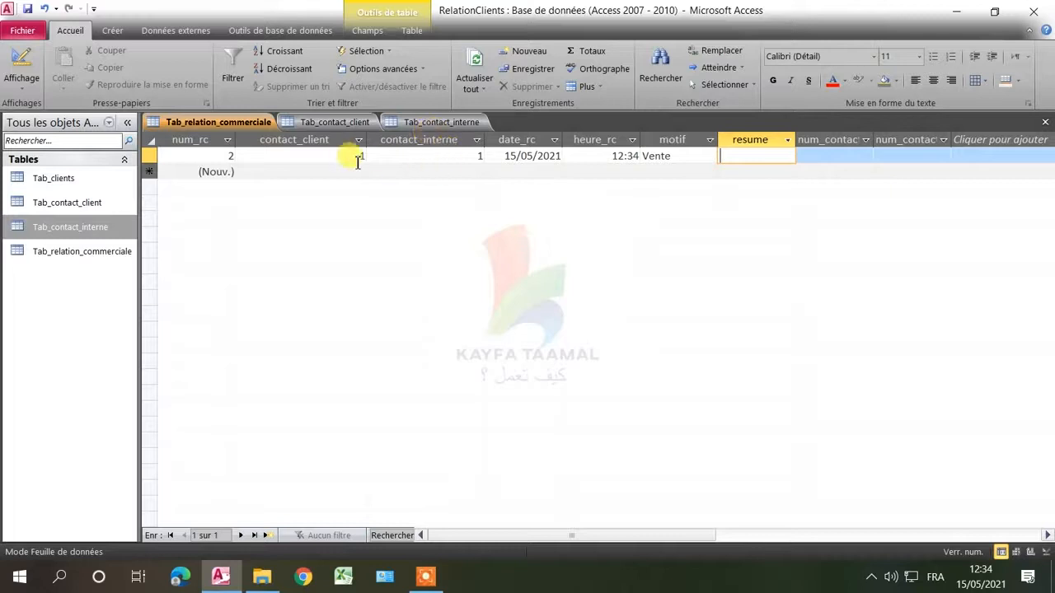
Narrow the contact_client and contact_interne columns, and check the record's contact numbers against Tab_contact_client and Tab_contact_interne.
drag(367, 140, 326, 140)
drag(443, 140, 416, 140)
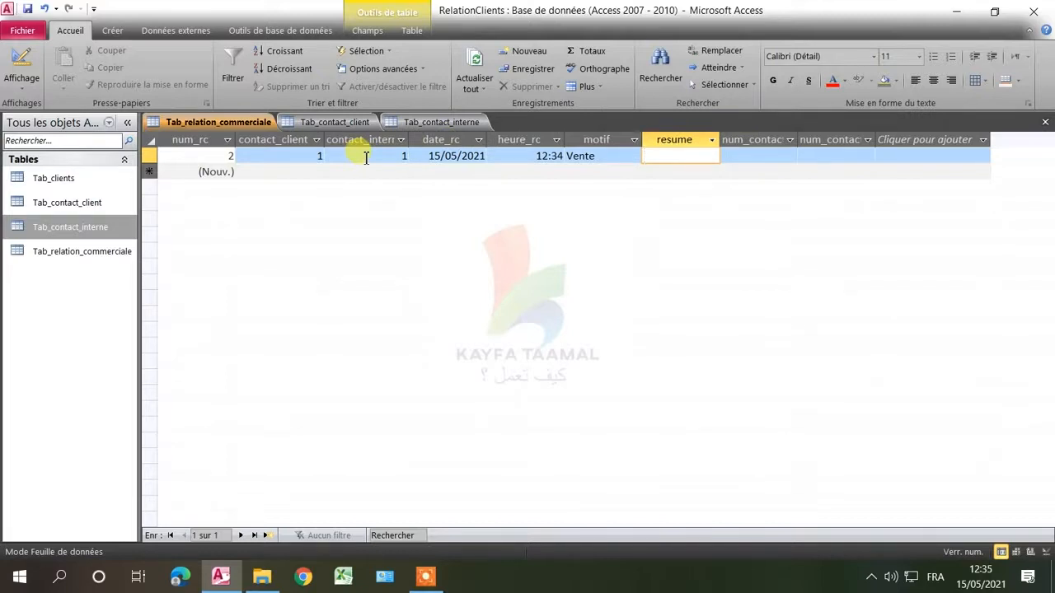
click(305, 128)
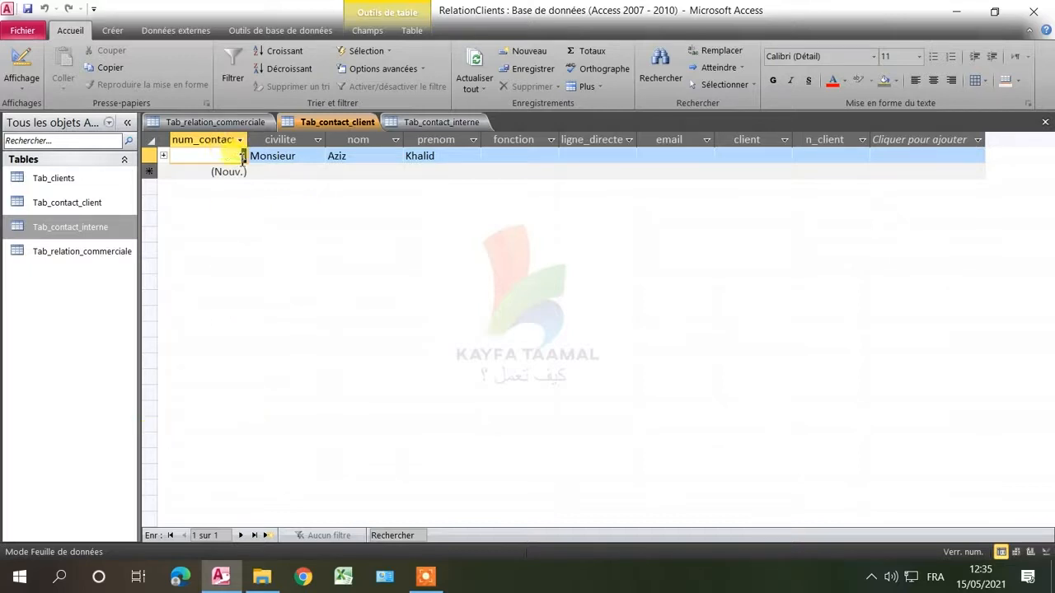
click(445, 124)
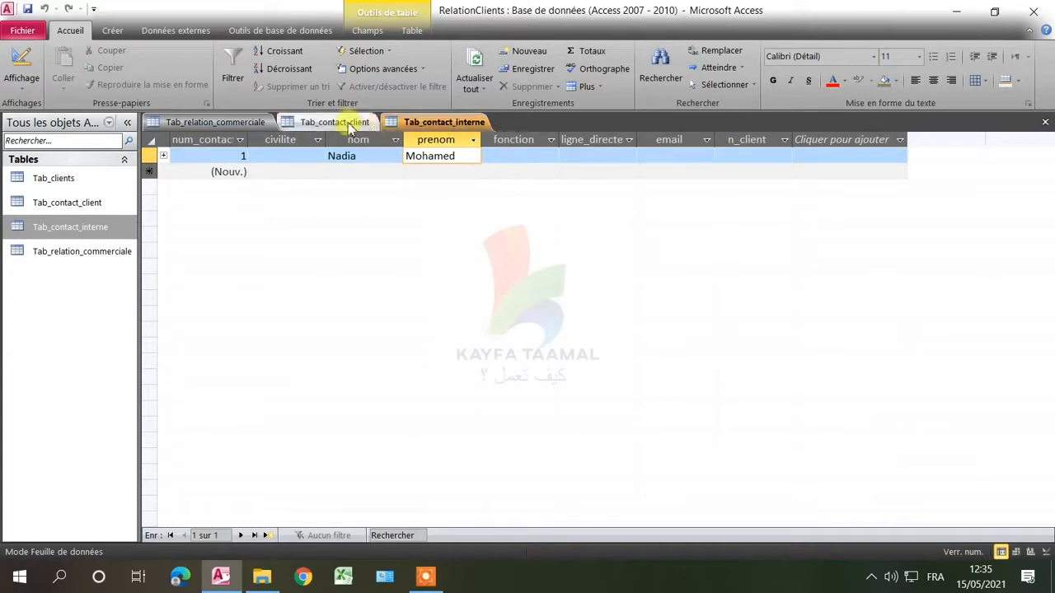
click(206, 122)
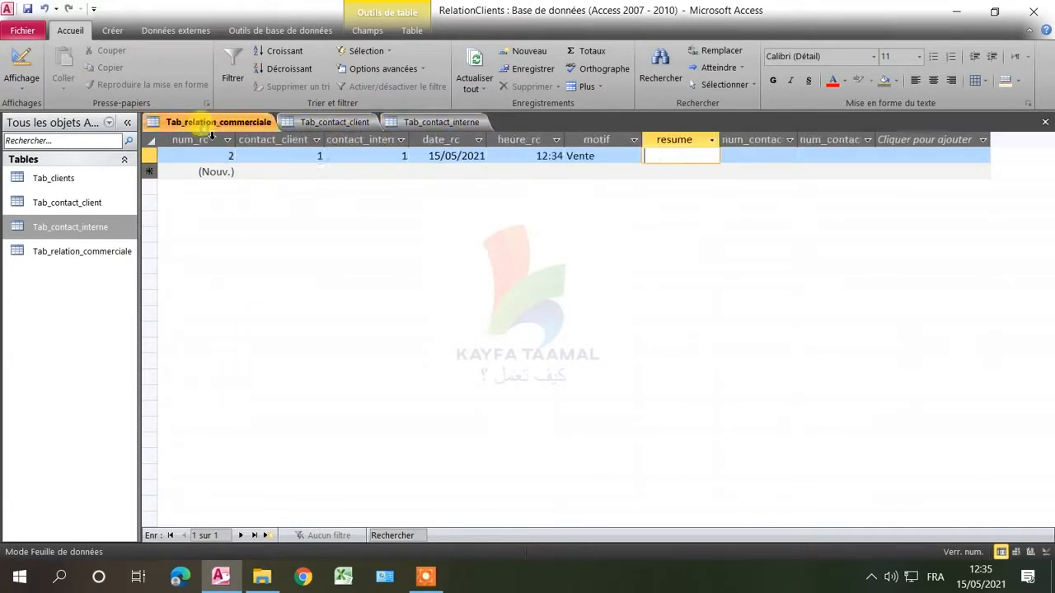
click(301, 162)
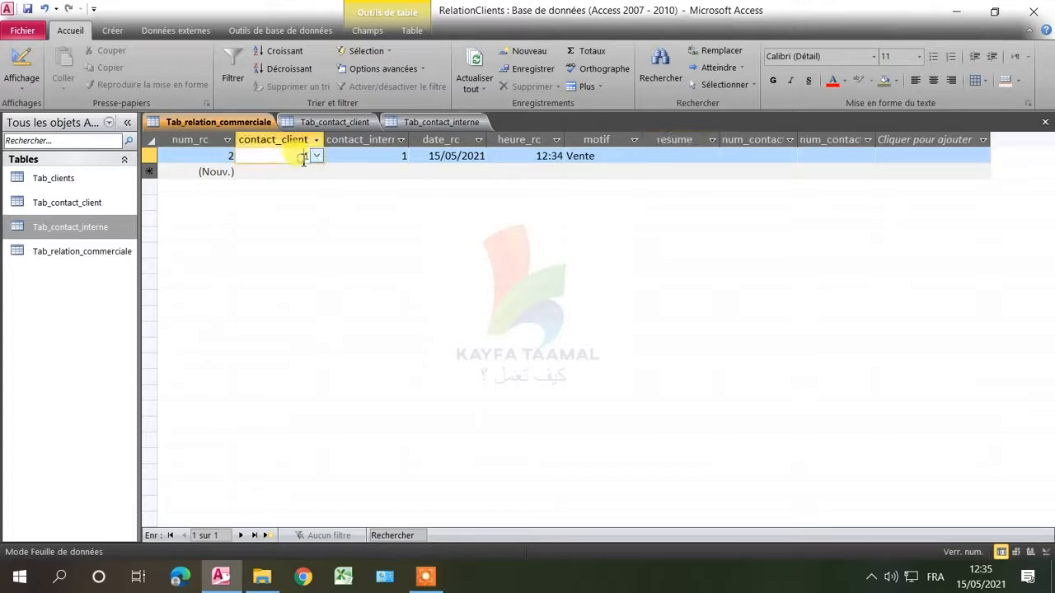
Switch Tab_relation_commerciale to design view and display the lookup list properties of the contact_client field.
right_click(240, 123)
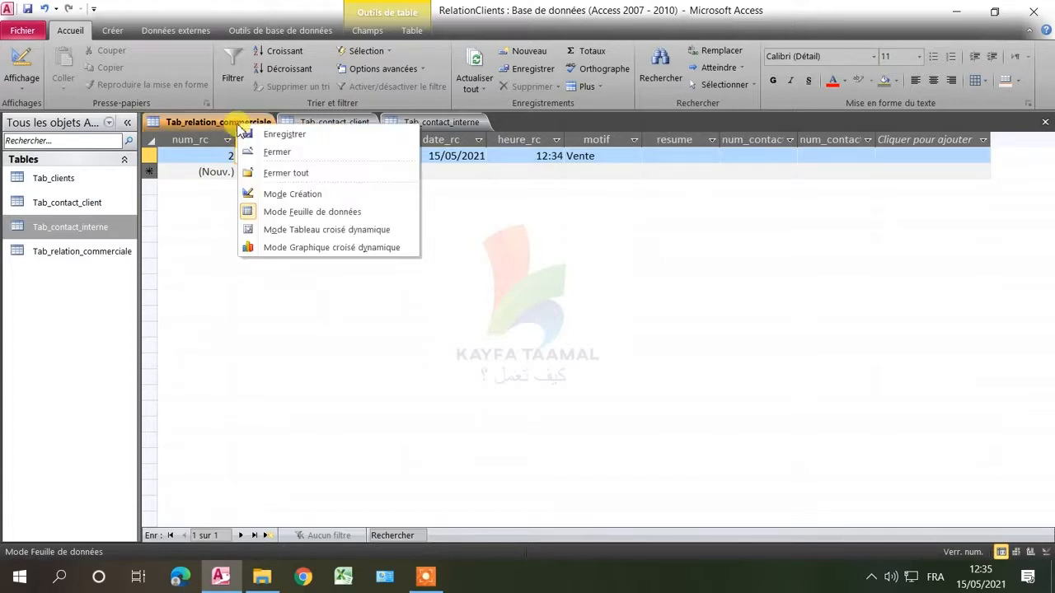
click(288, 196)
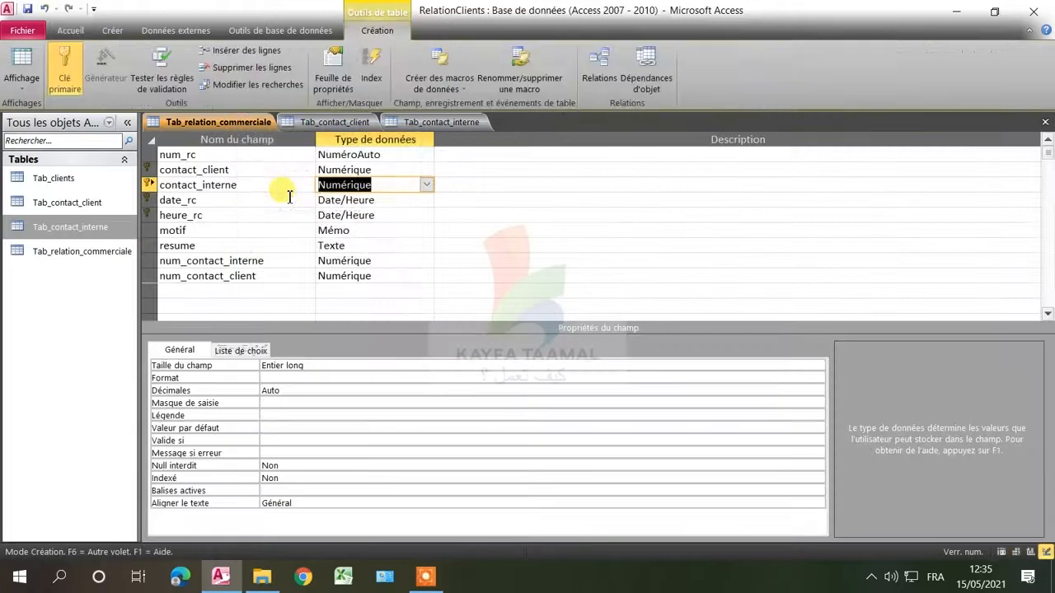
click(372, 171)
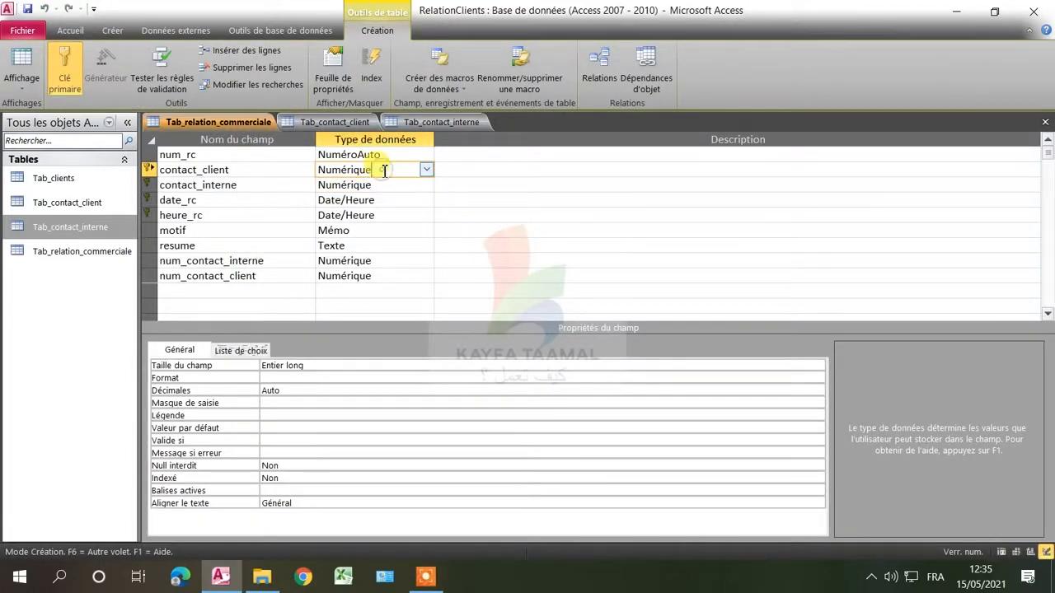
click(253, 358)
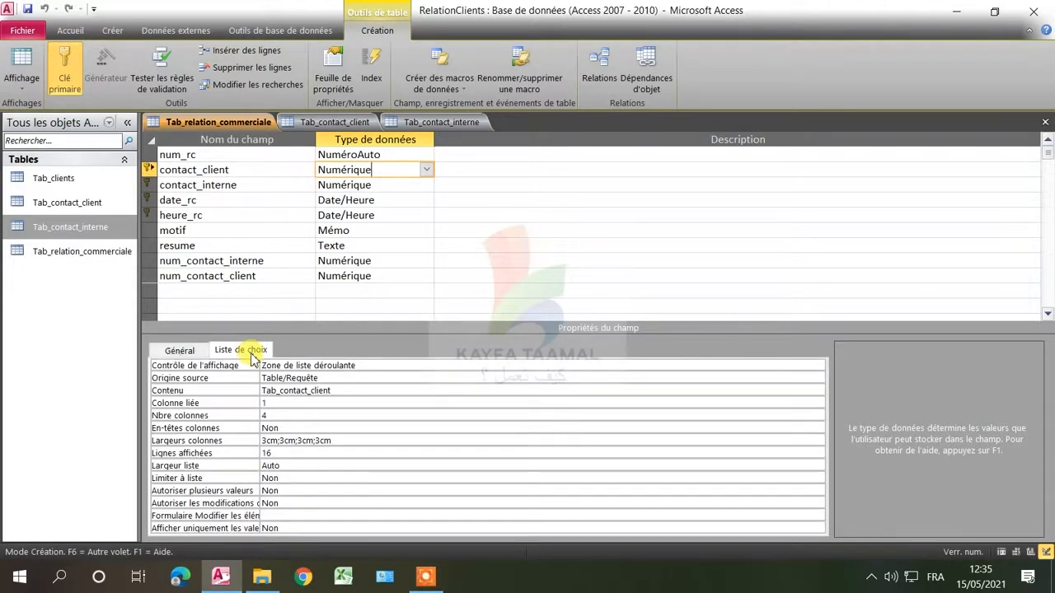
Set the source type of contact_client's lookup list to Table/Requête and its content to Tab_contact_client.
click(340, 380)
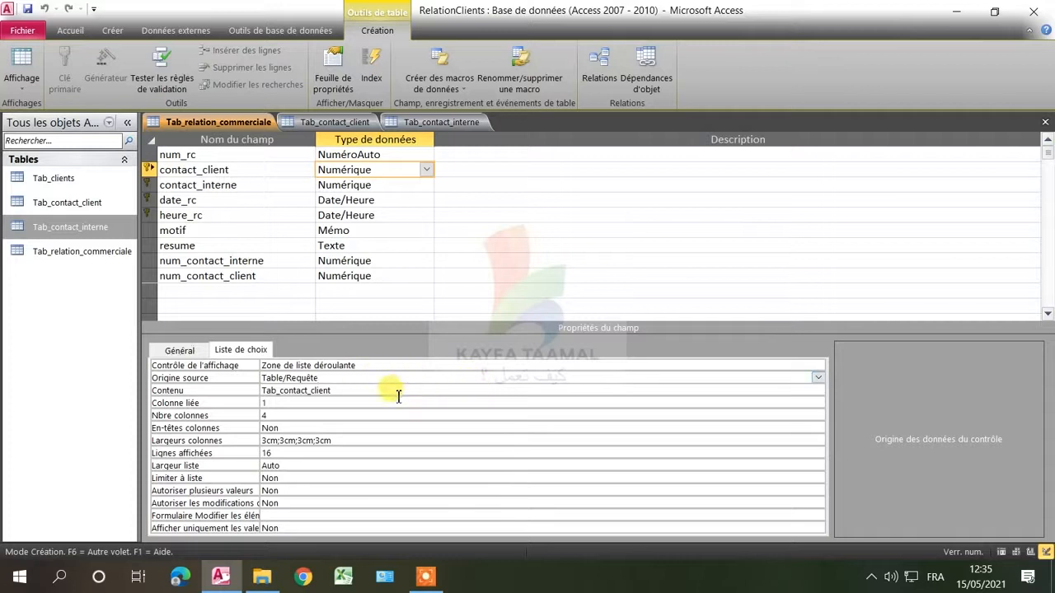
click(817, 378)
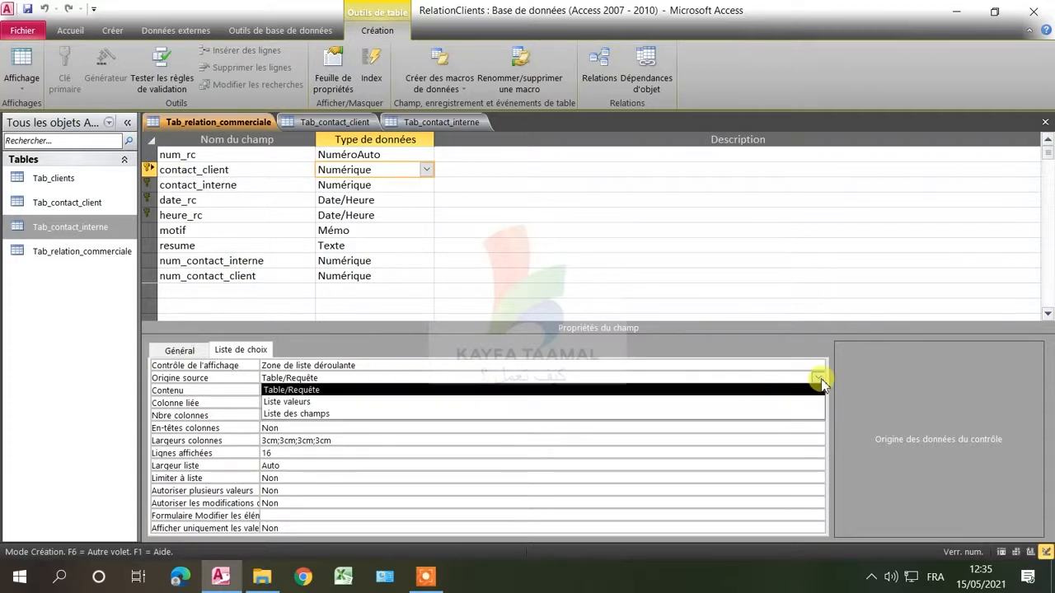
click(746, 391)
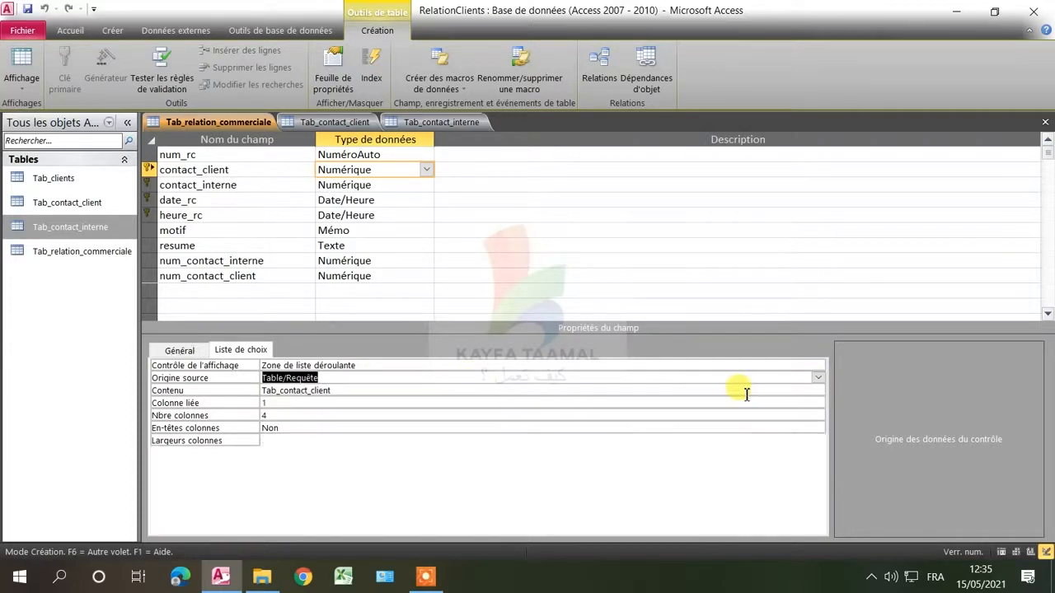
click(370, 393)
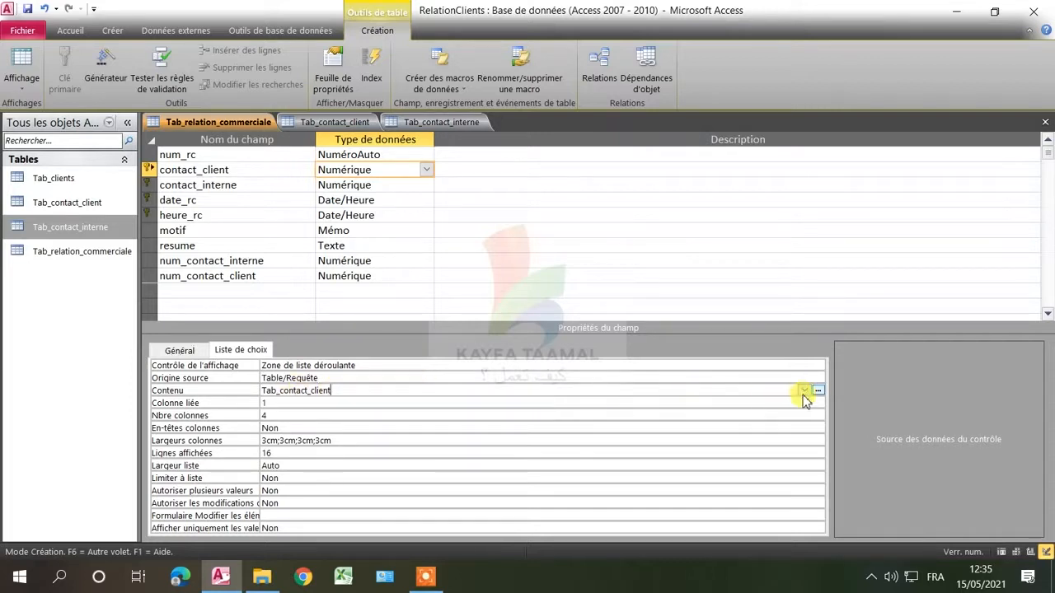
click(804, 391)
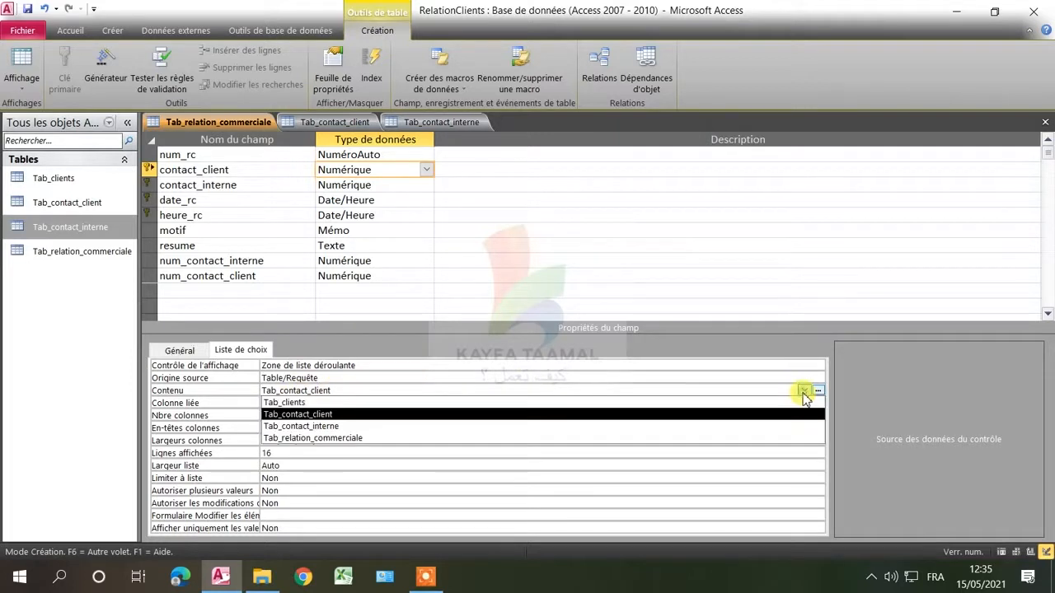
click(697, 414)
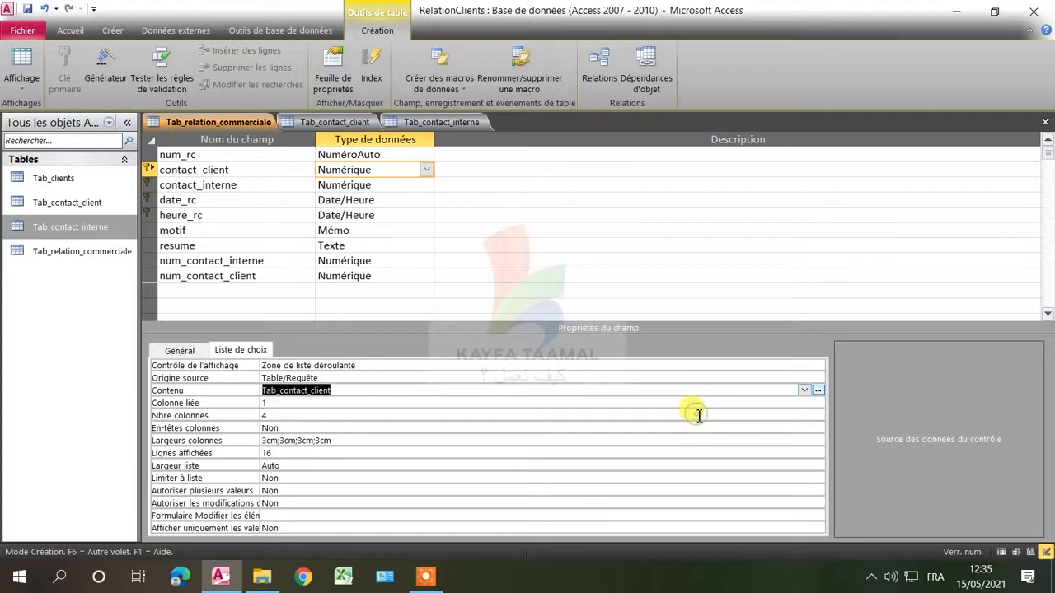
Review the Colonne liée, Nbre colonnes and En-têtes colonnes settings of contact_client's lookup list.
click(303, 404)
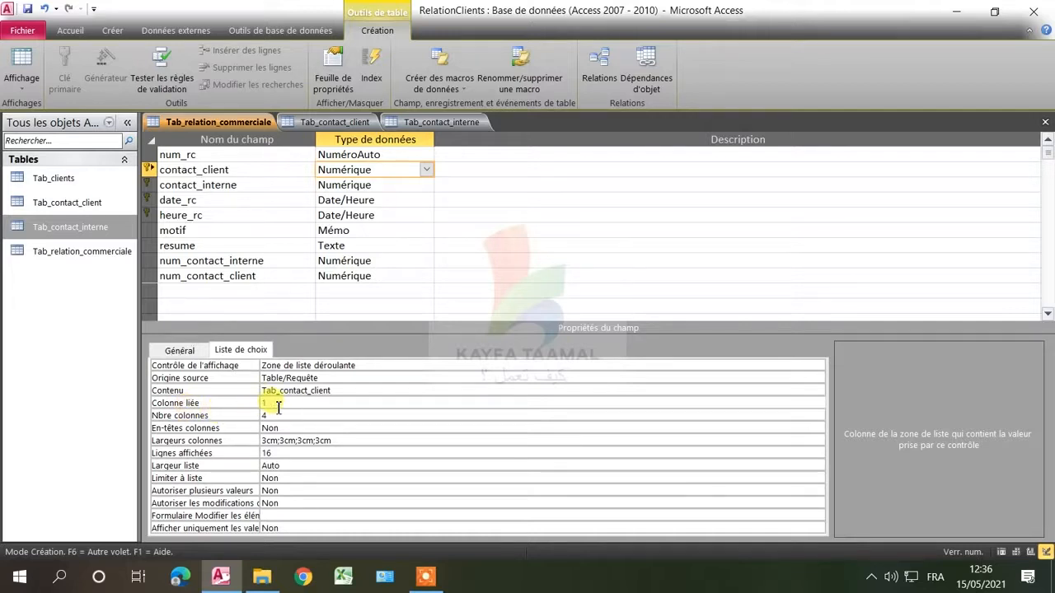
drag(278, 407, 263, 402)
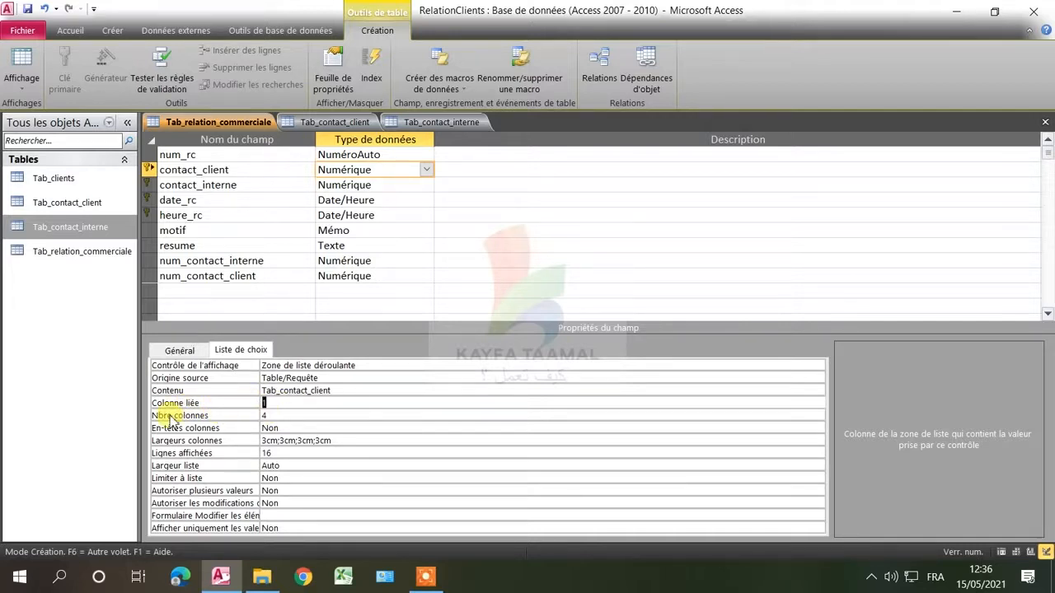
click(260, 416)
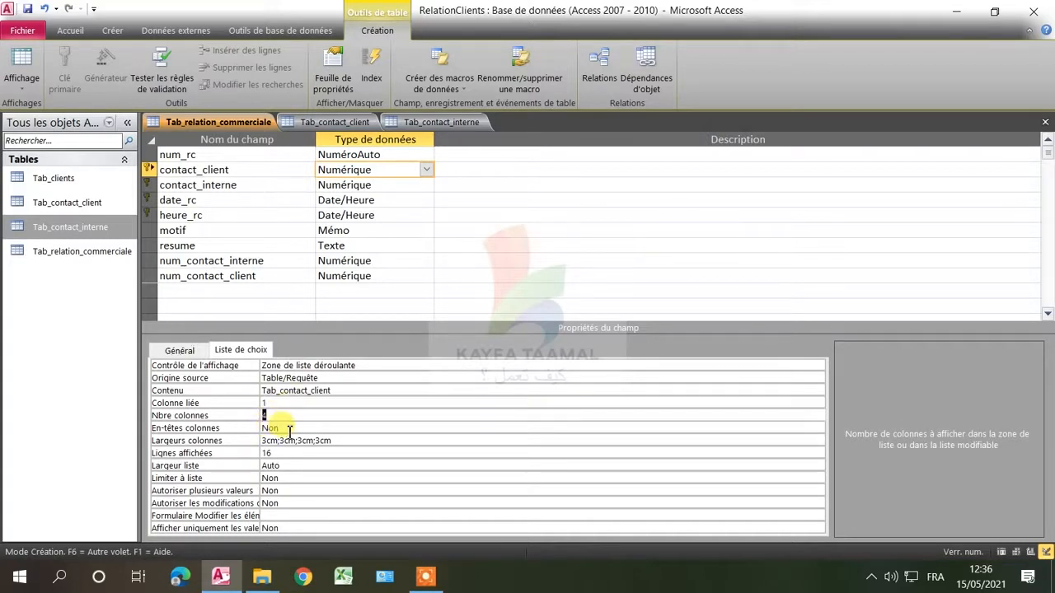
click(277, 427)
Set contact_client's list column widths to 3;3;3;3 cm, and review its Lignes affichées, Largeur liste and Limiter à liste settings.
click(272, 442)
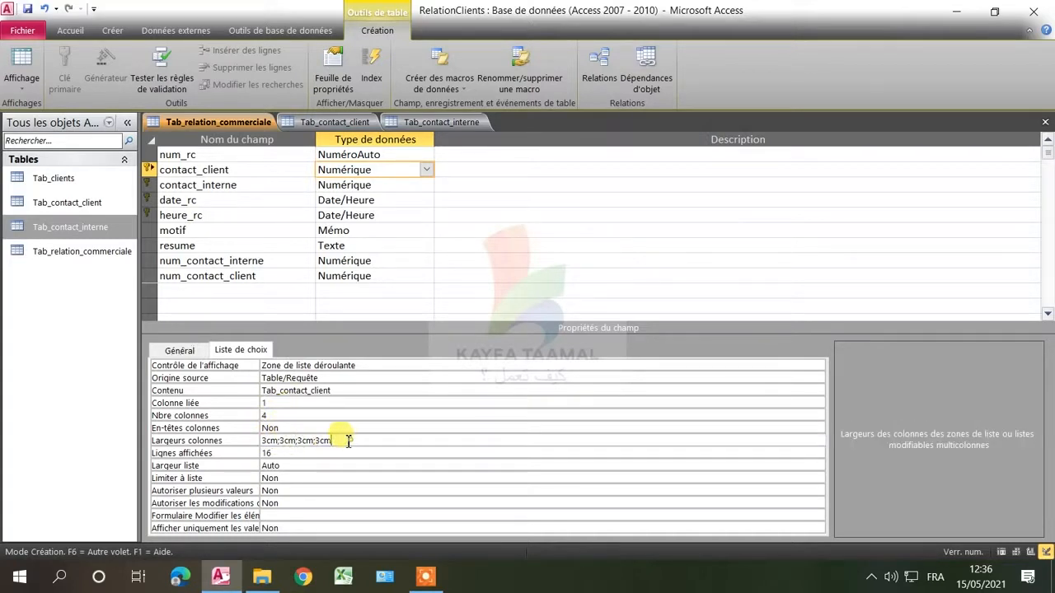
drag(346, 441, 243, 442)
click(344, 443)
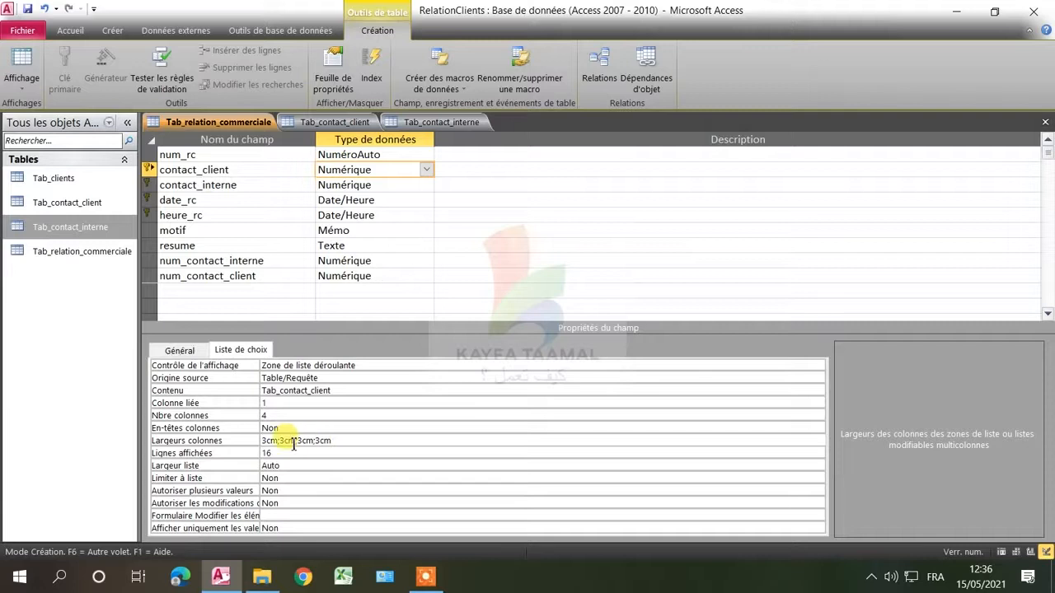
drag(340, 440, 250, 444)
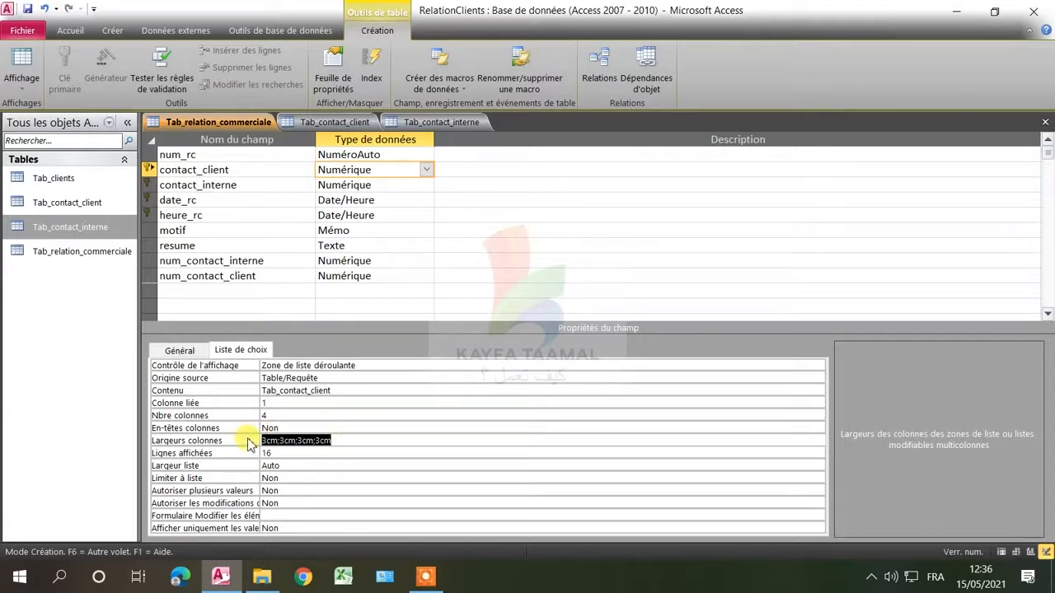
text(3)
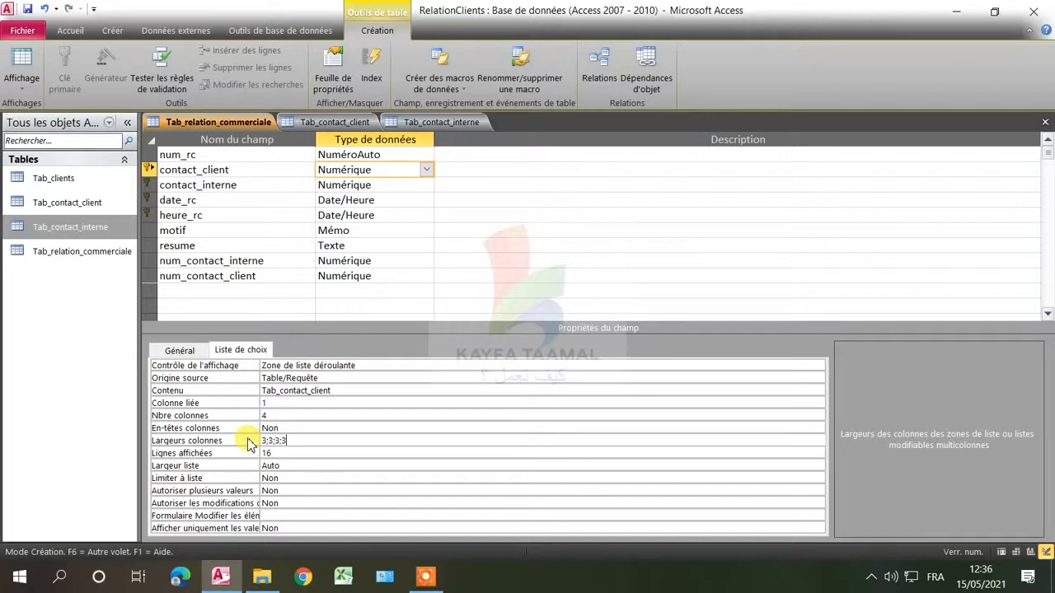
text(cm;3cm;3cm;3)
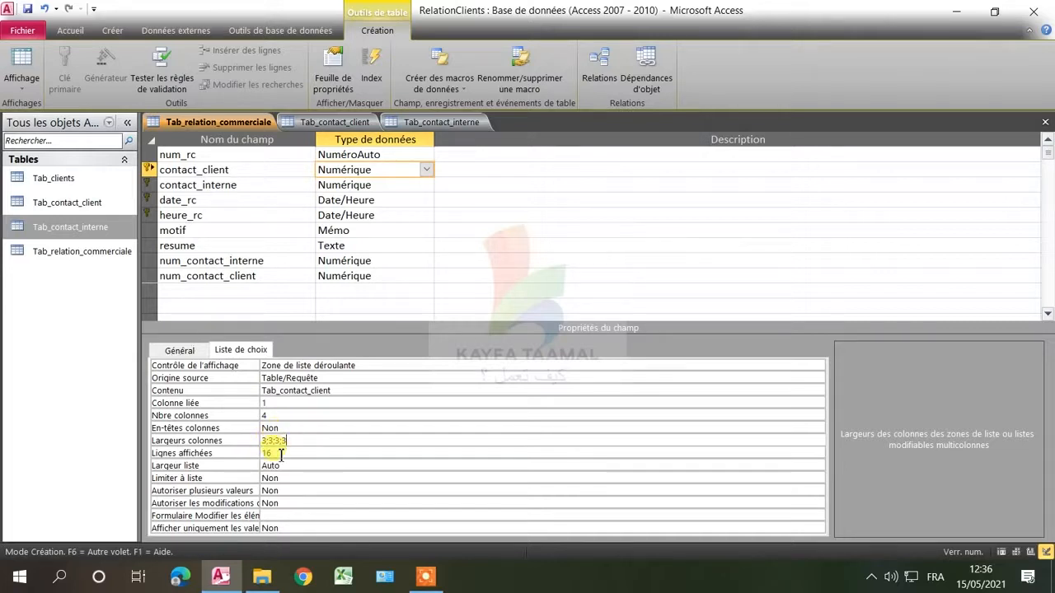
click(268, 454)
click(306, 467)
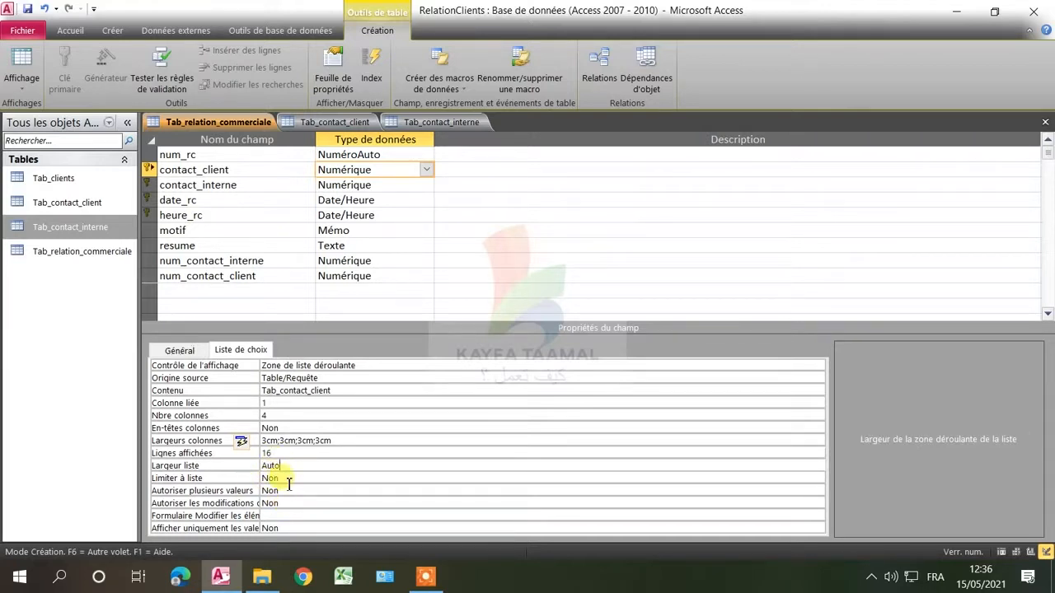
click(287, 479)
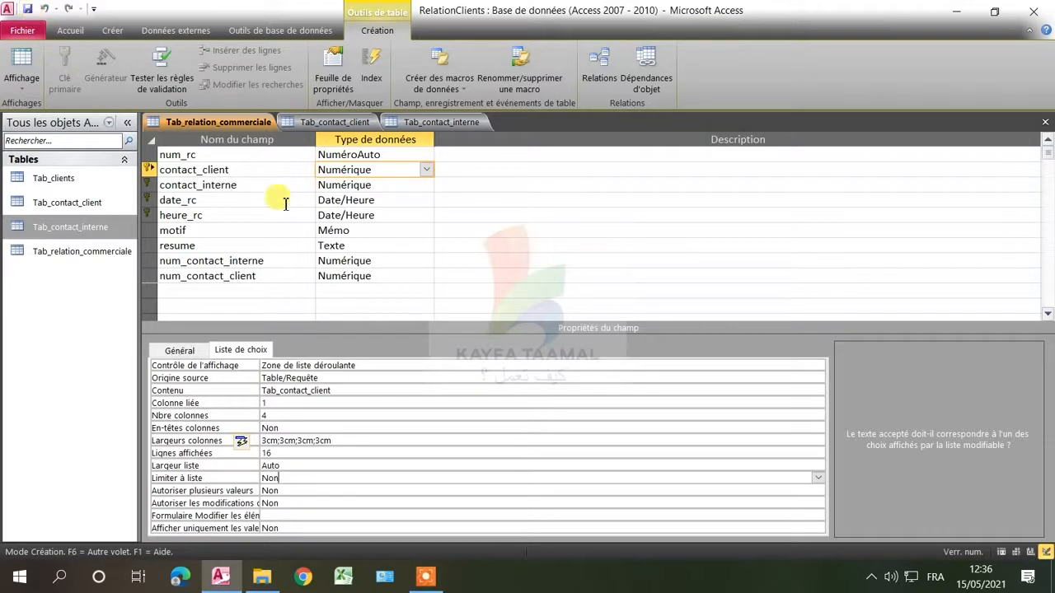
Set the display control of the contact_interne field to Zone de liste déroulante.
click(381, 188)
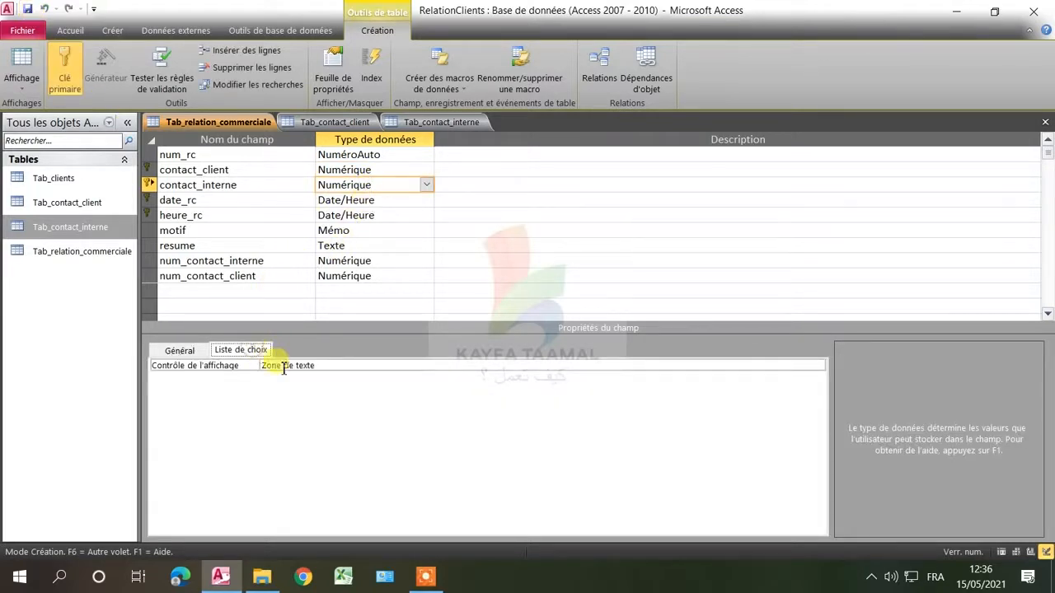
click(805, 368)
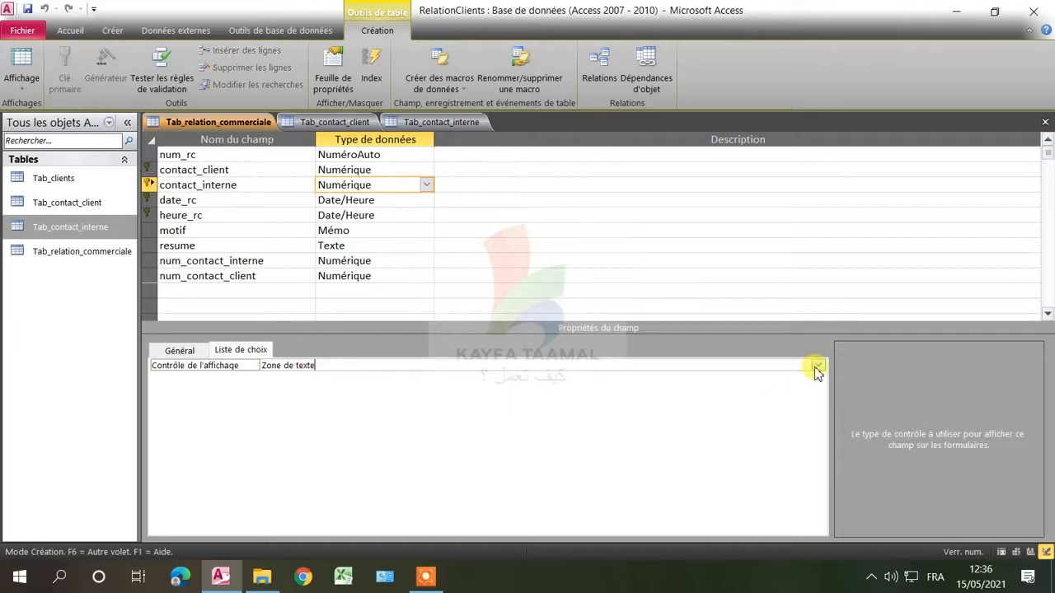
click(817, 365)
click(711, 401)
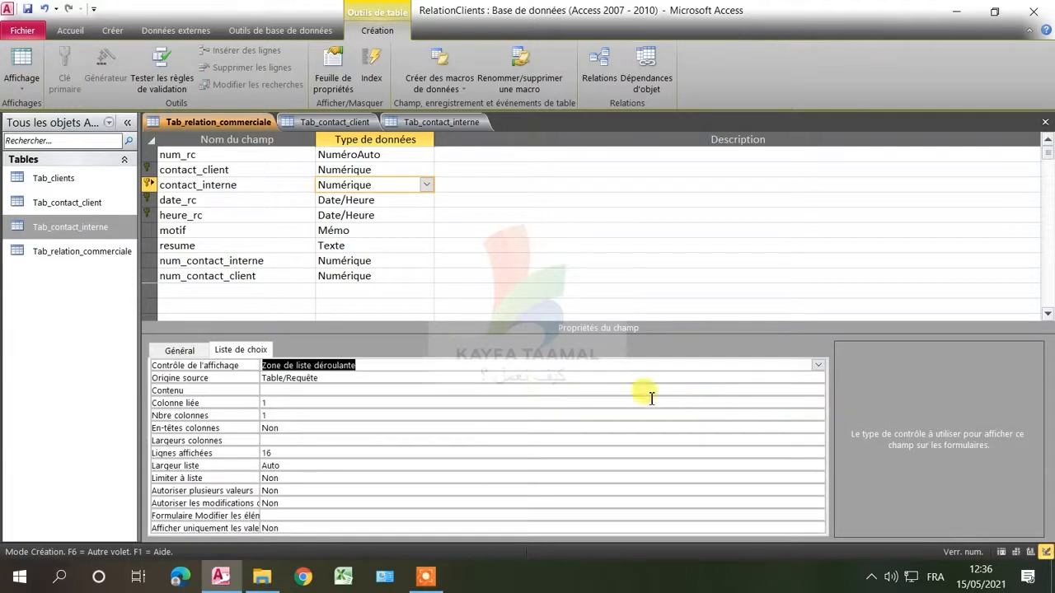
Set contact_interne's lookup list to source type Table/Requête, content Tab_contact_interne and 4 columns.
click(336, 379)
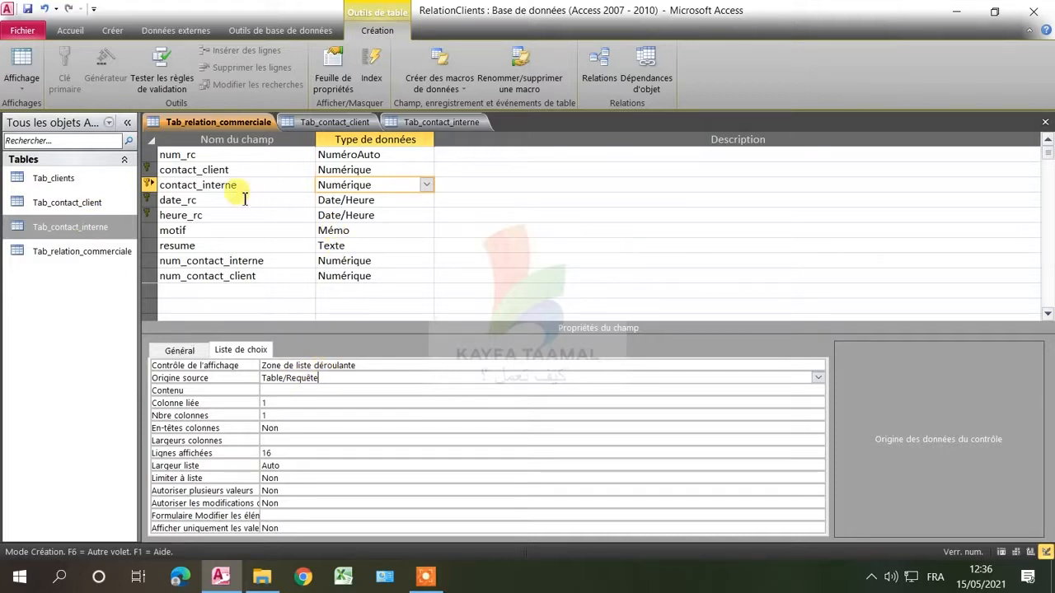
click(285, 391)
click(805, 390)
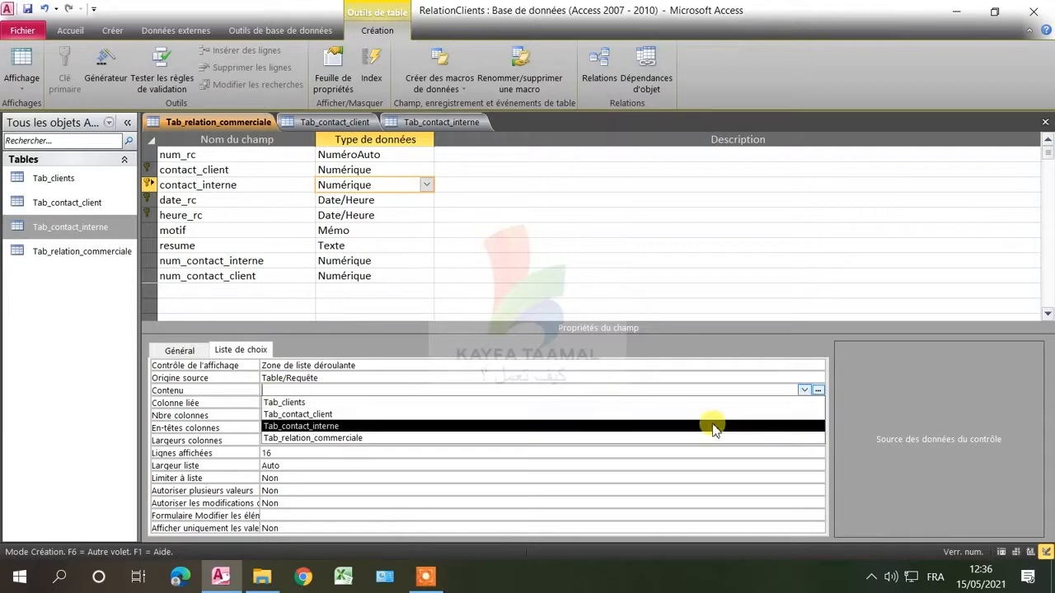
click(713, 427)
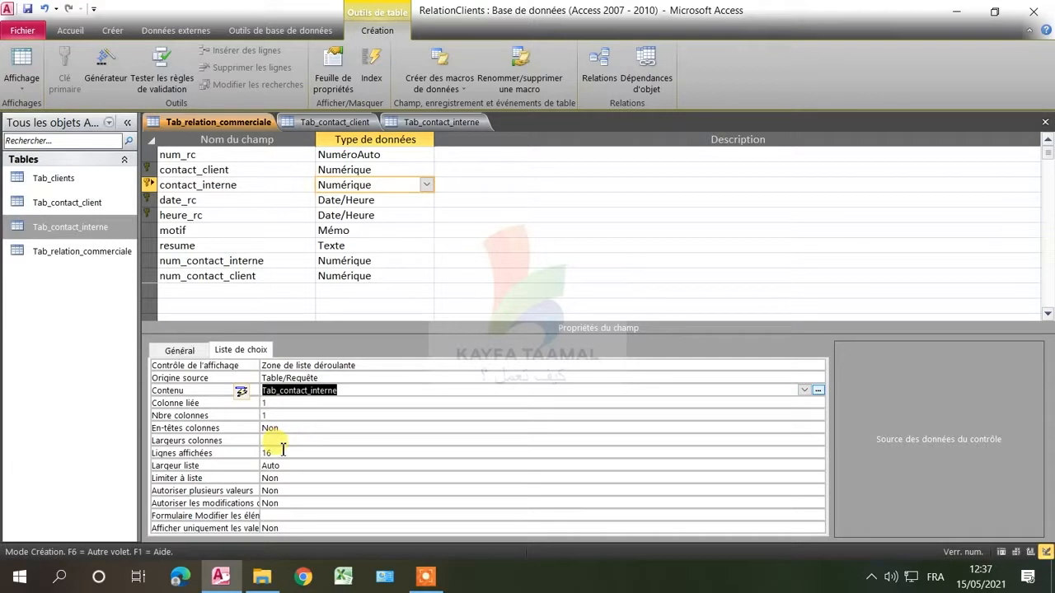
click(272, 416)
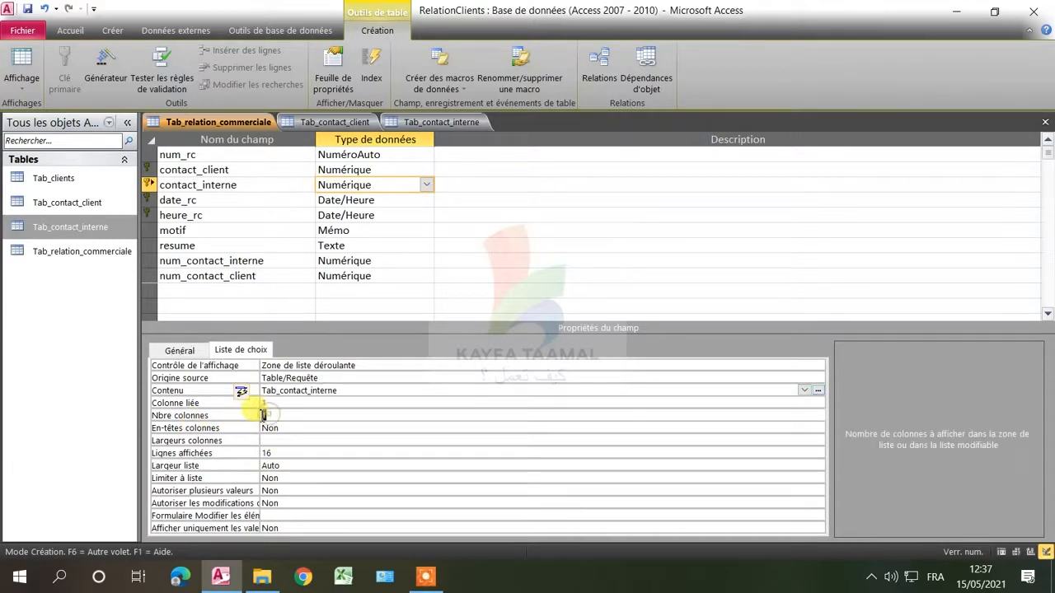
text(4)
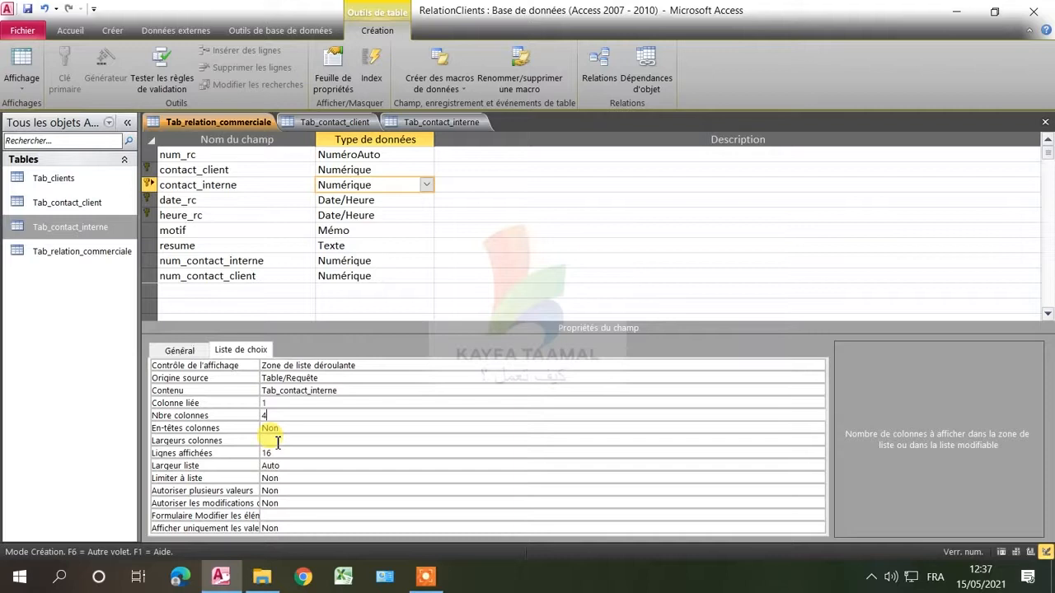
click(426, 185)
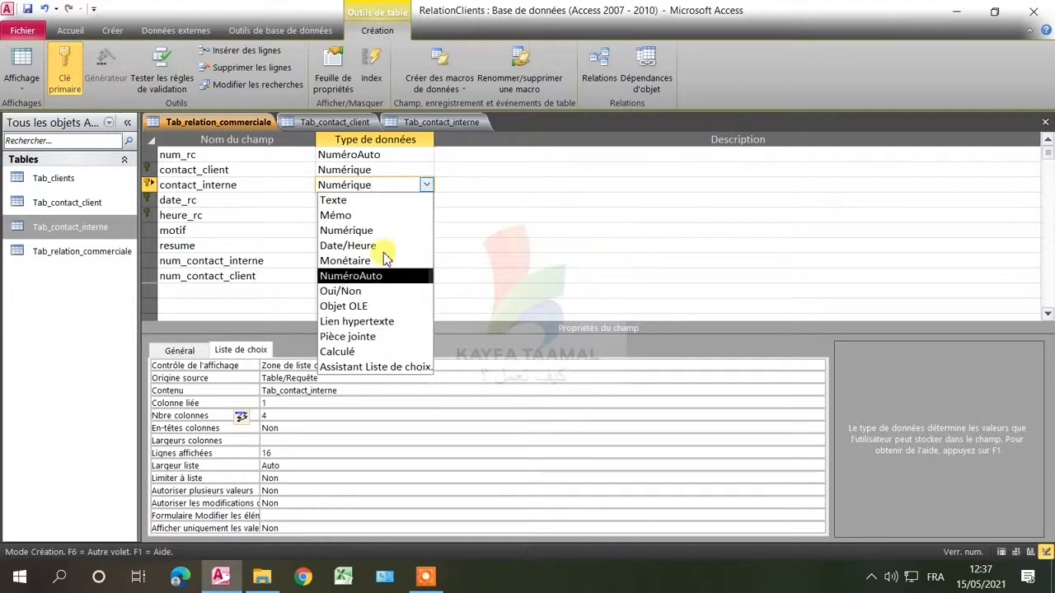
click(551, 201)
click(387, 186)
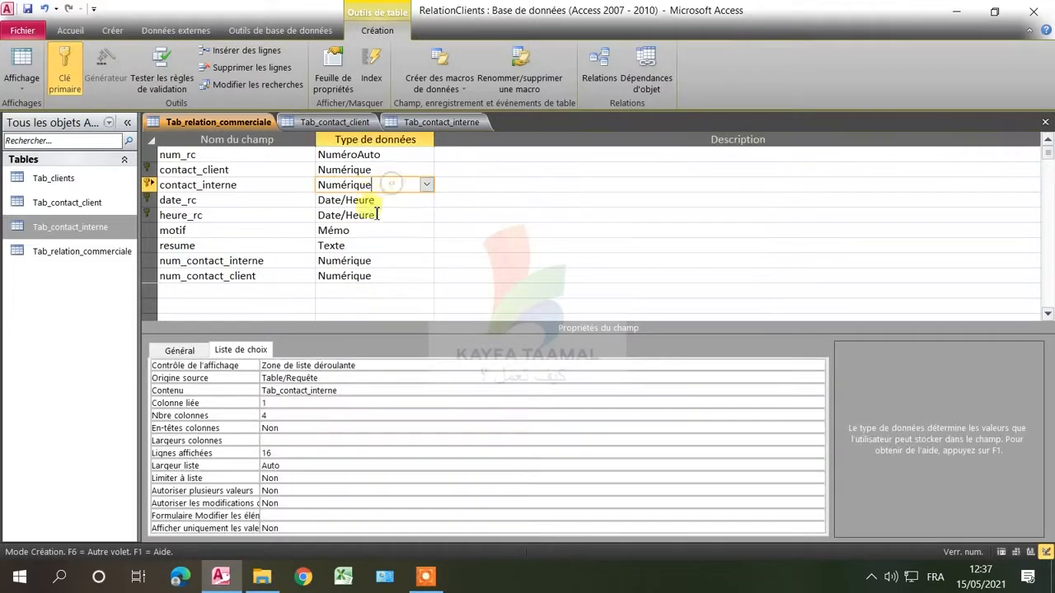
Set contact_interne's list column widths to 3;3;3;3 cm and save the table design.
click(266, 441)
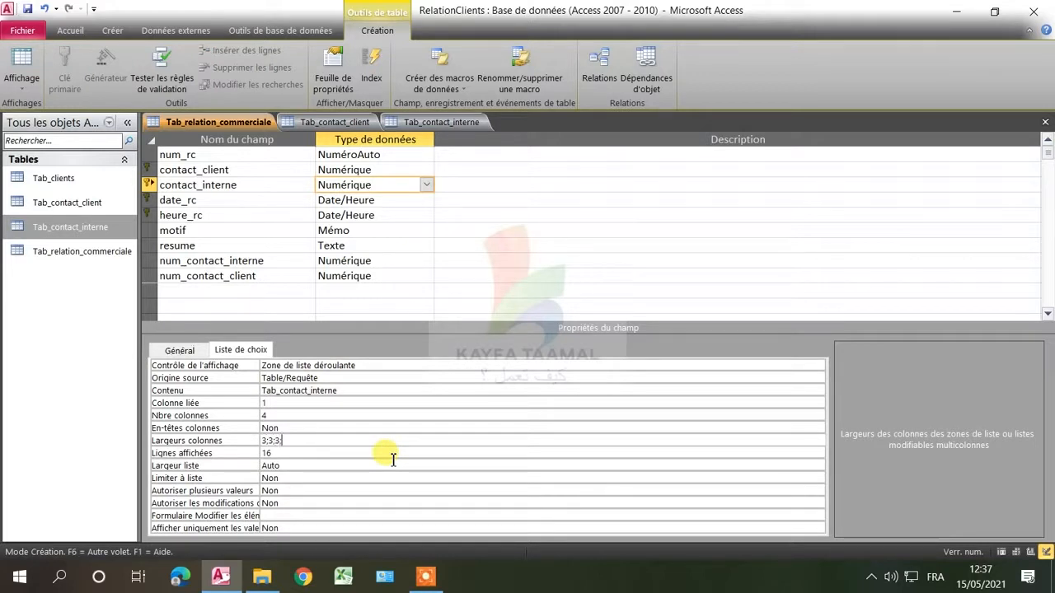
click(312, 463)
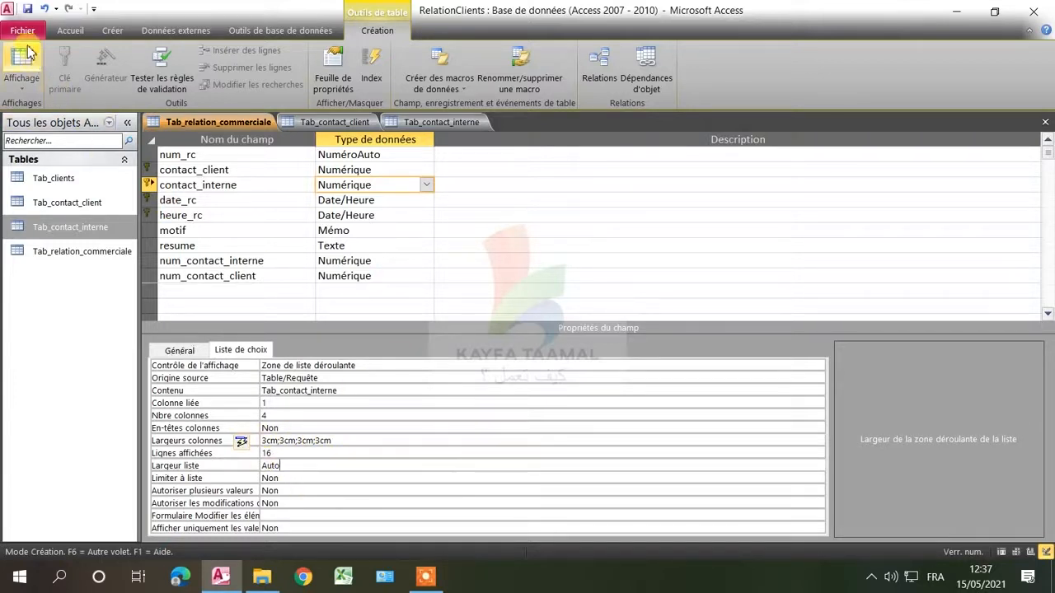
click(28, 10)
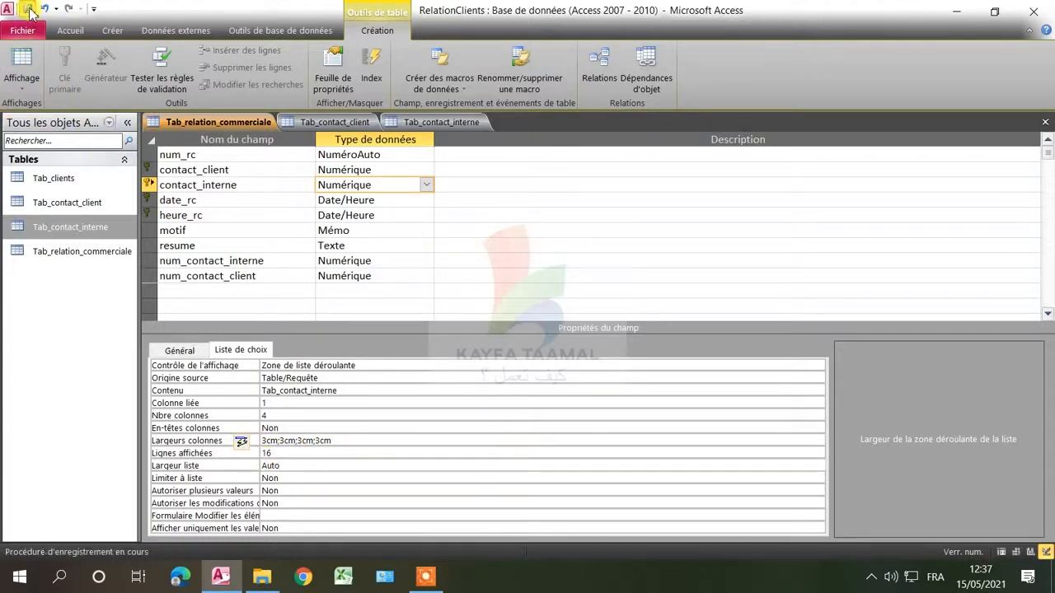
Show Tab_relation_commerciale as a datasheet, widen the contact_client column and check the entries in its drop-down list.
click(22, 65)
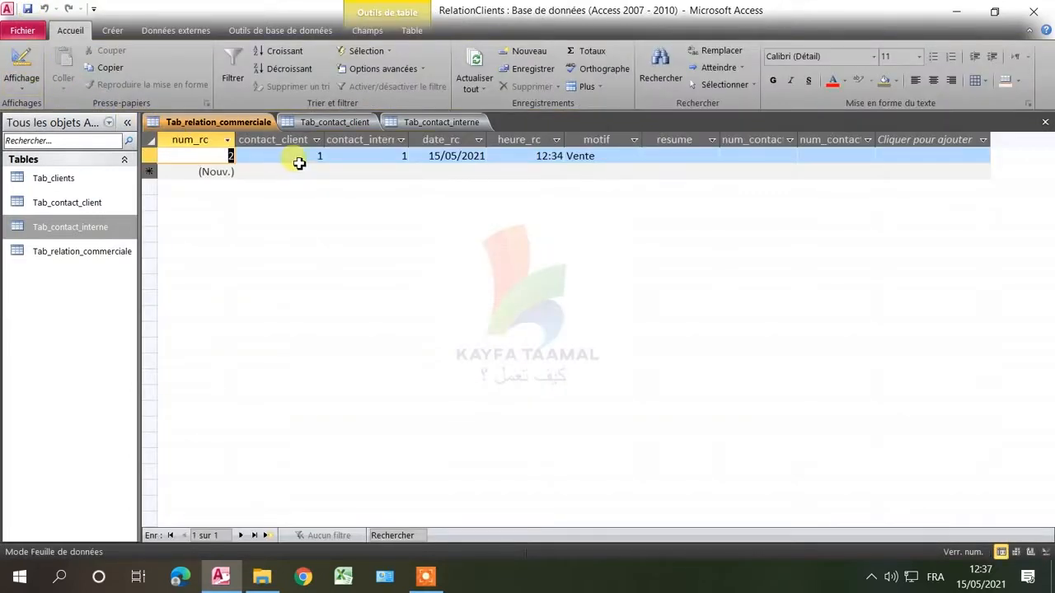
click(319, 156)
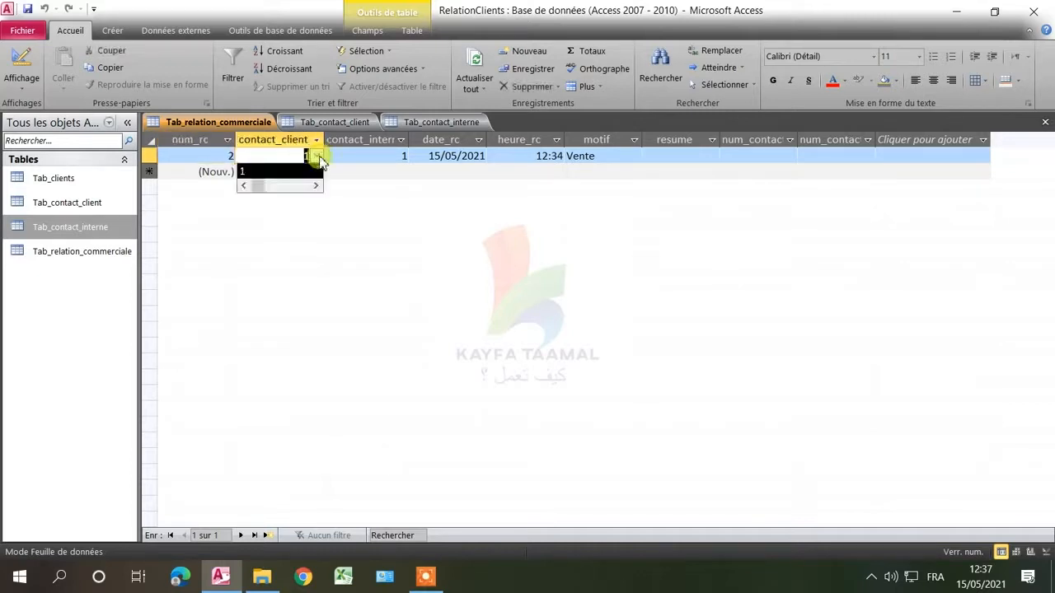
click(325, 171)
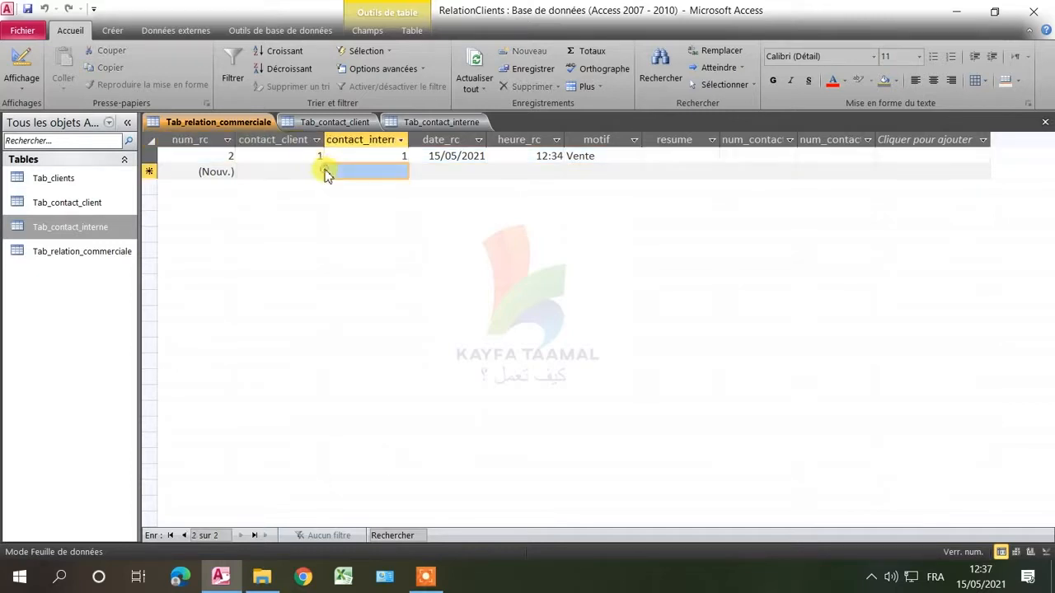
click(318, 156)
click(319, 156)
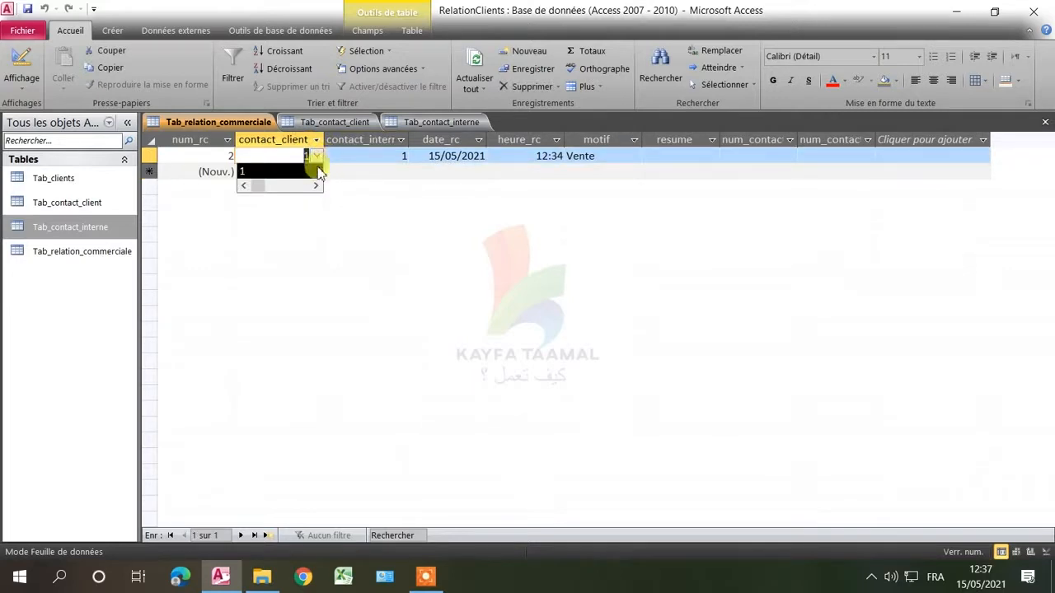
drag(327, 142, 362, 142)
click(355, 158)
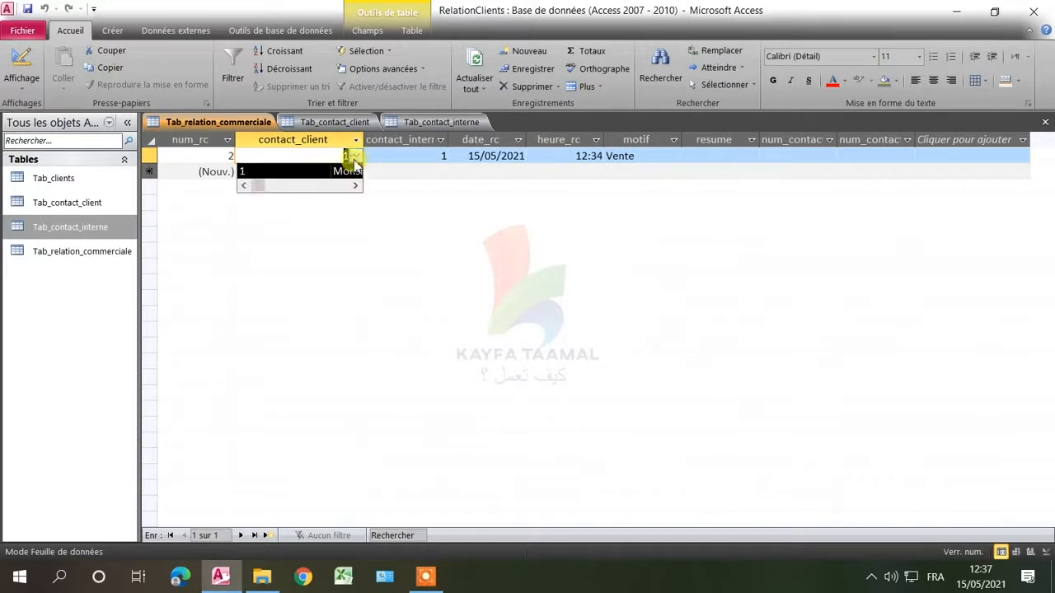
drag(261, 186, 360, 188)
click(364, 155)
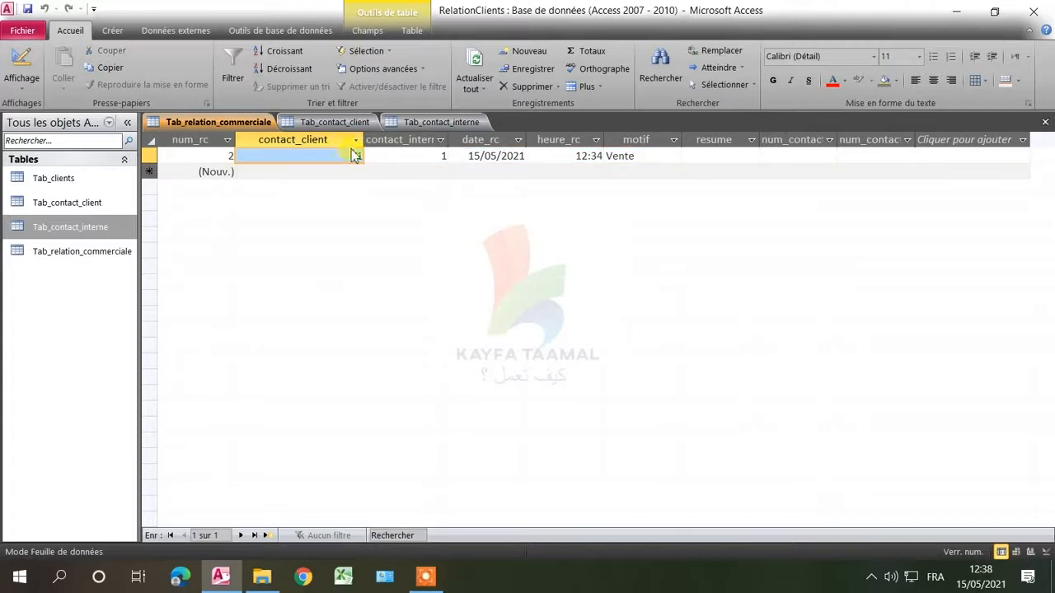
Return Tab_relation_commerciale to design view and review contact_interne's Colonne liée, En-têtes colonnes and Lignes affichées settings.
right_click(228, 121)
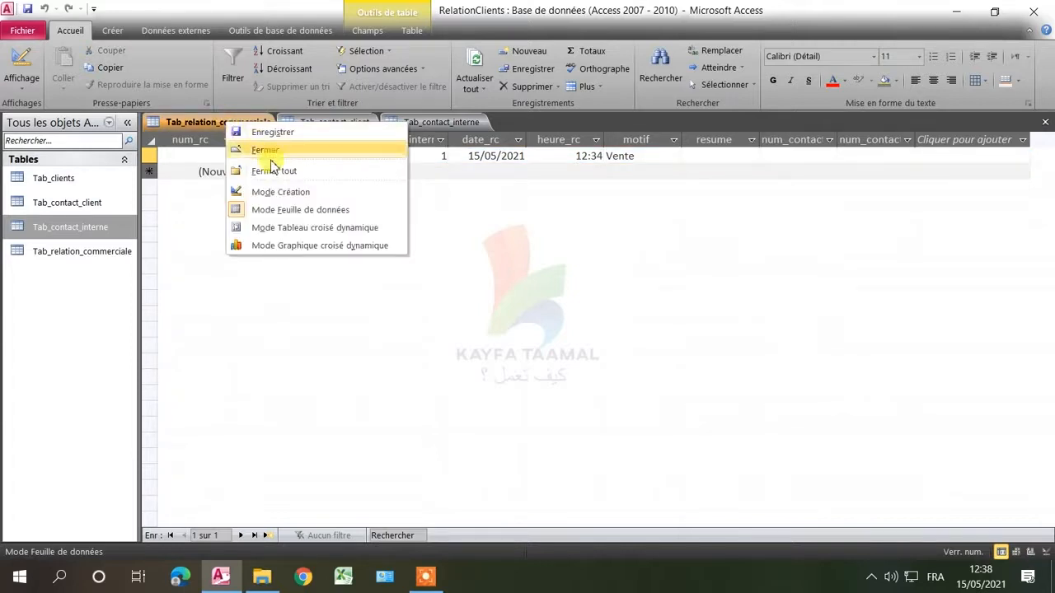
click(239, 134)
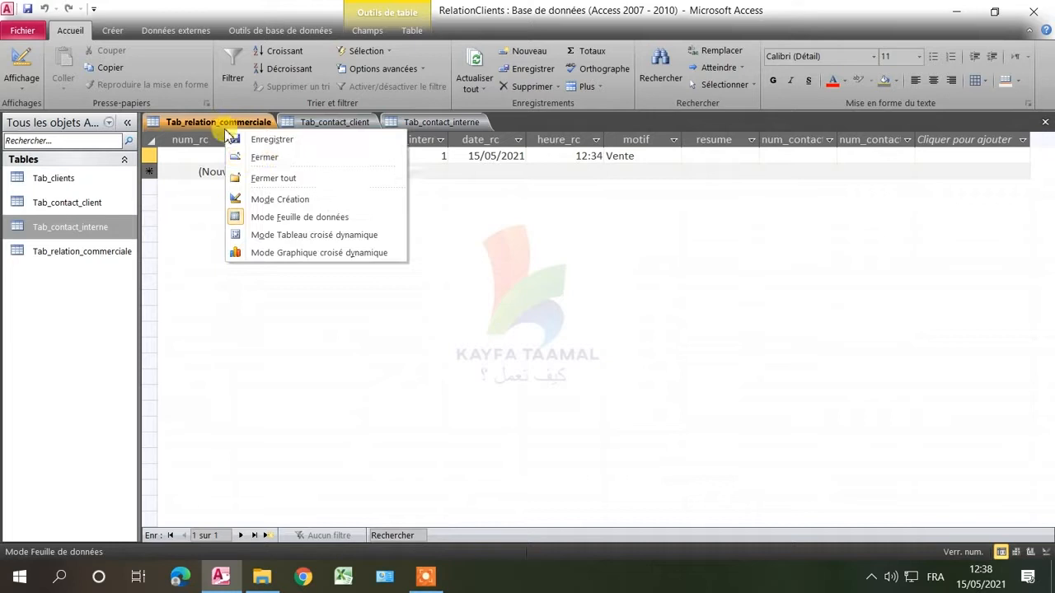
click(272, 199)
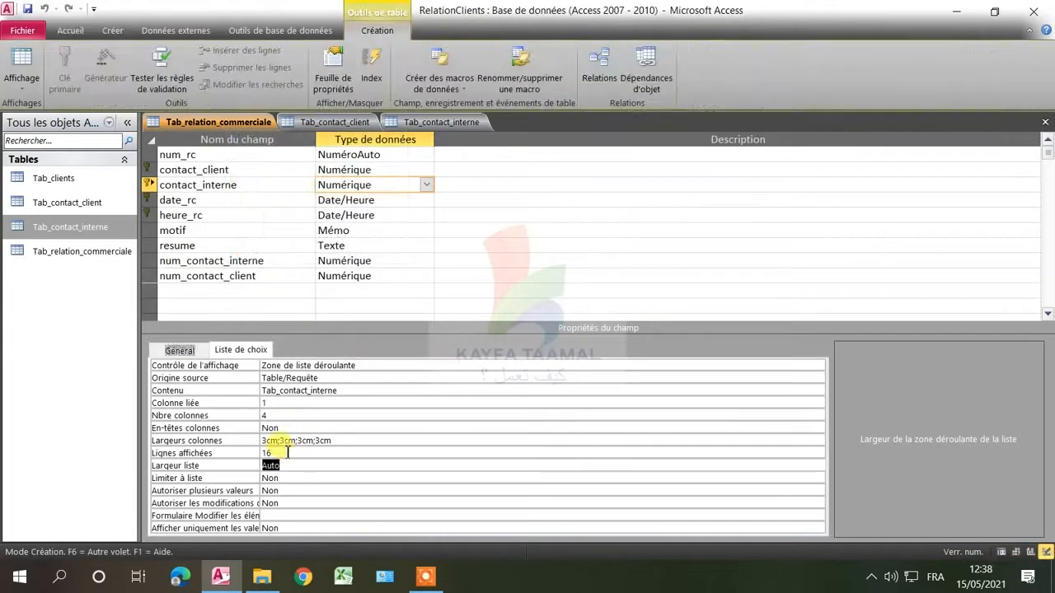
click(284, 453)
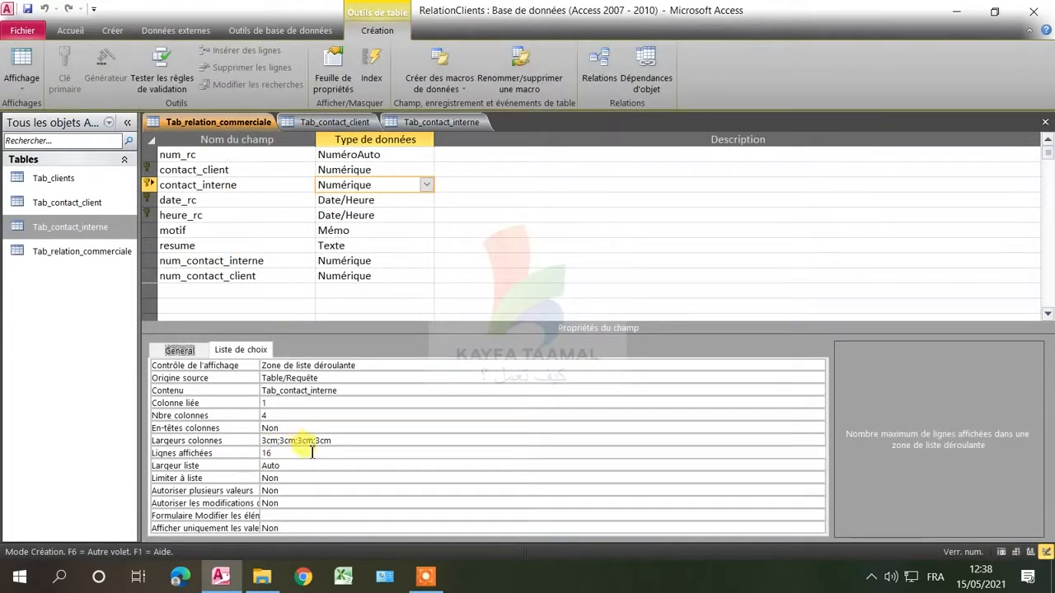
click(269, 403)
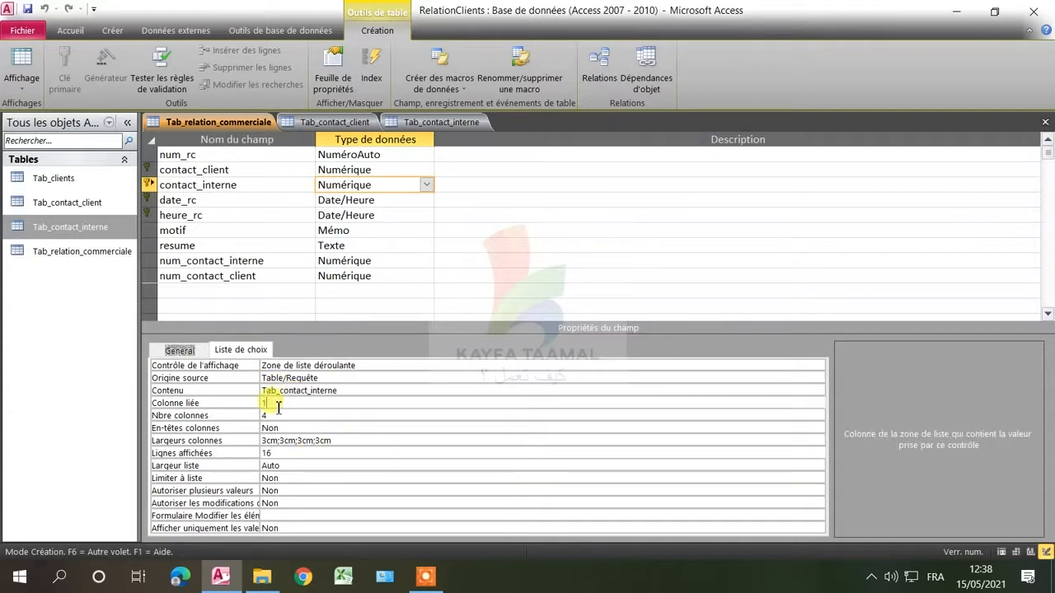
click(274, 428)
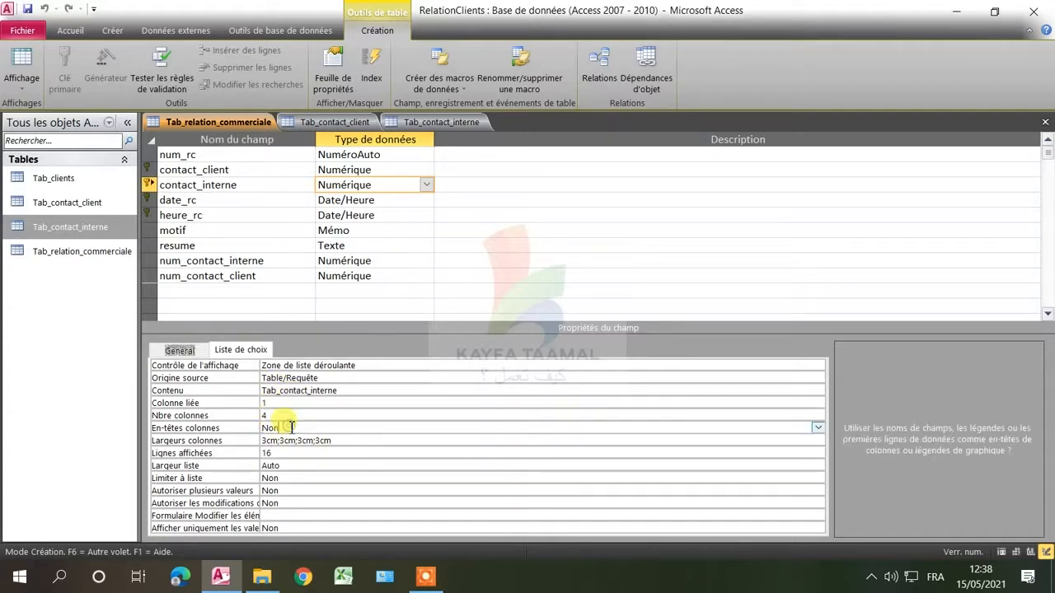
click(294, 453)
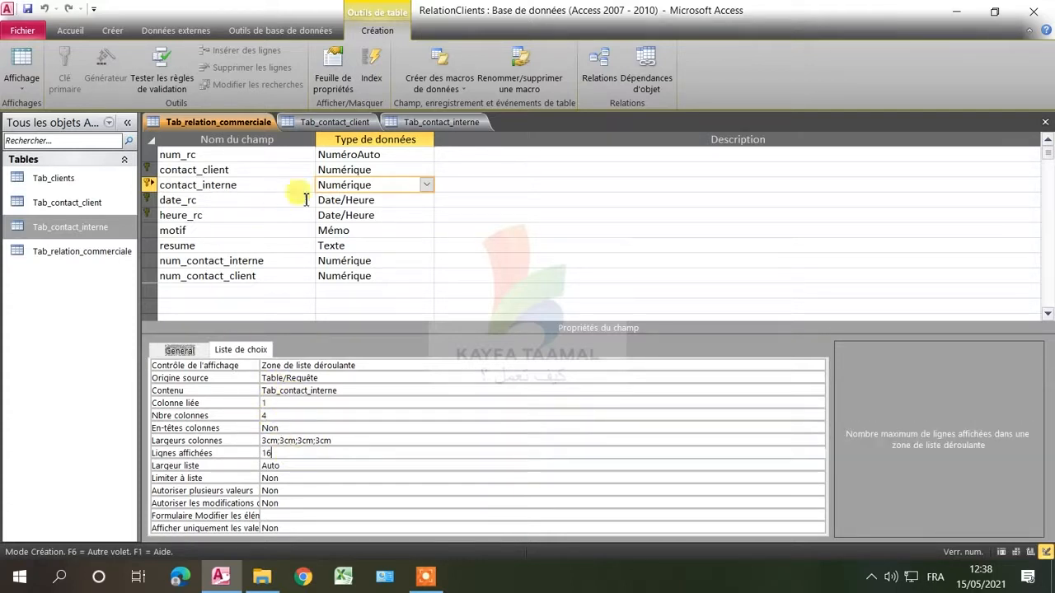
Save and close Tab_relation_commerciale and Tab_contact_interne.
click(28, 9)
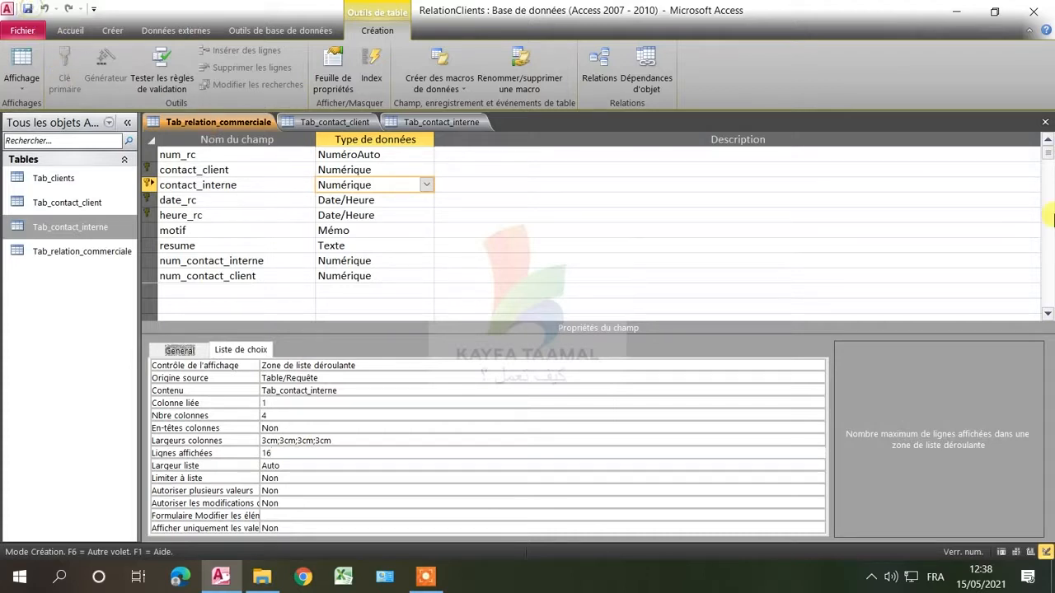
click(1045, 122)
click(311, 158)
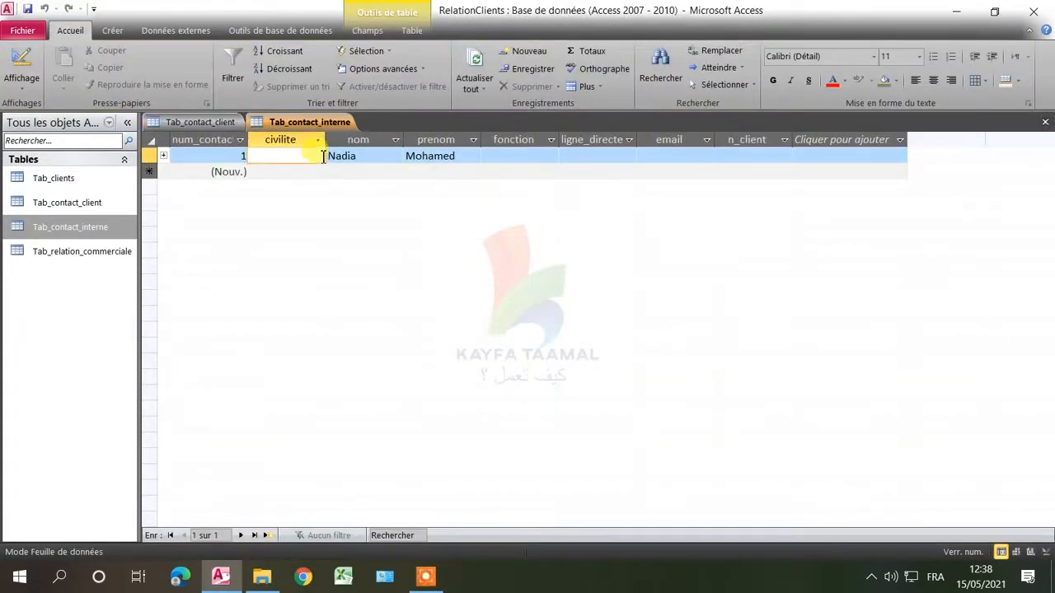
click(364, 173)
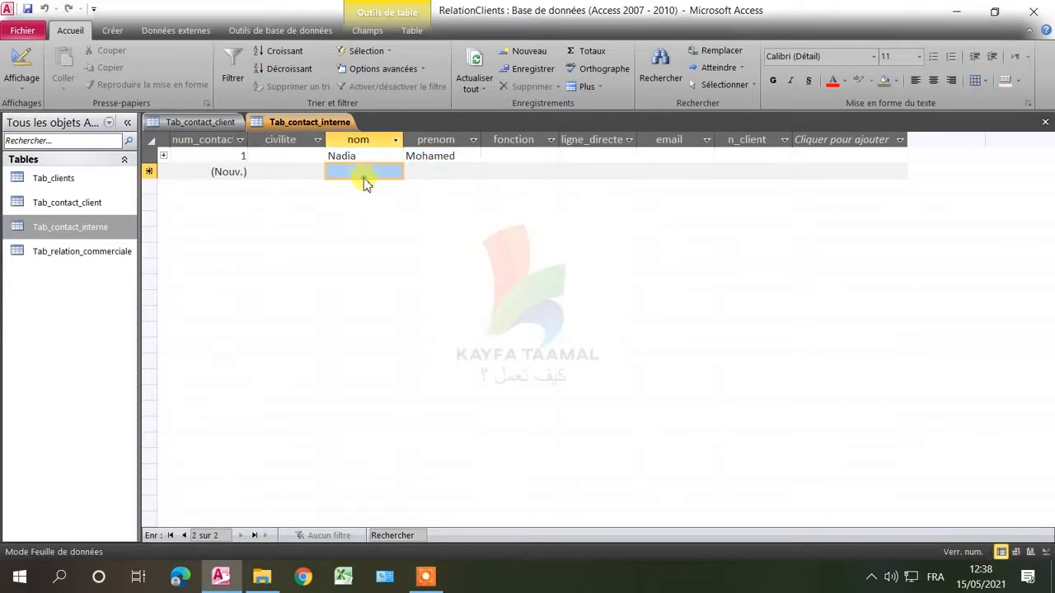
right_click(329, 123)
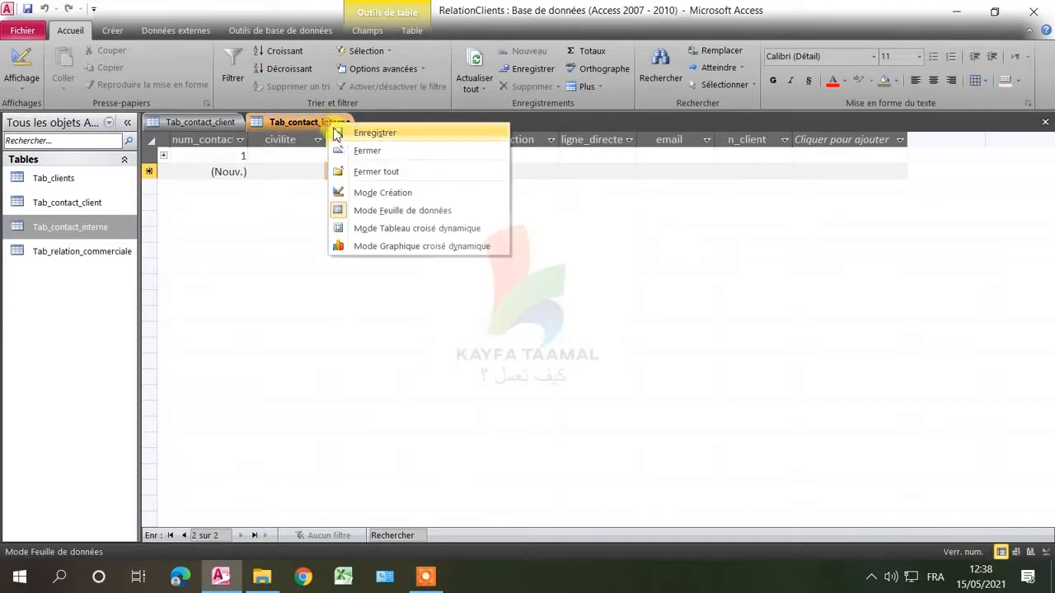
click(362, 135)
right_click(327, 123)
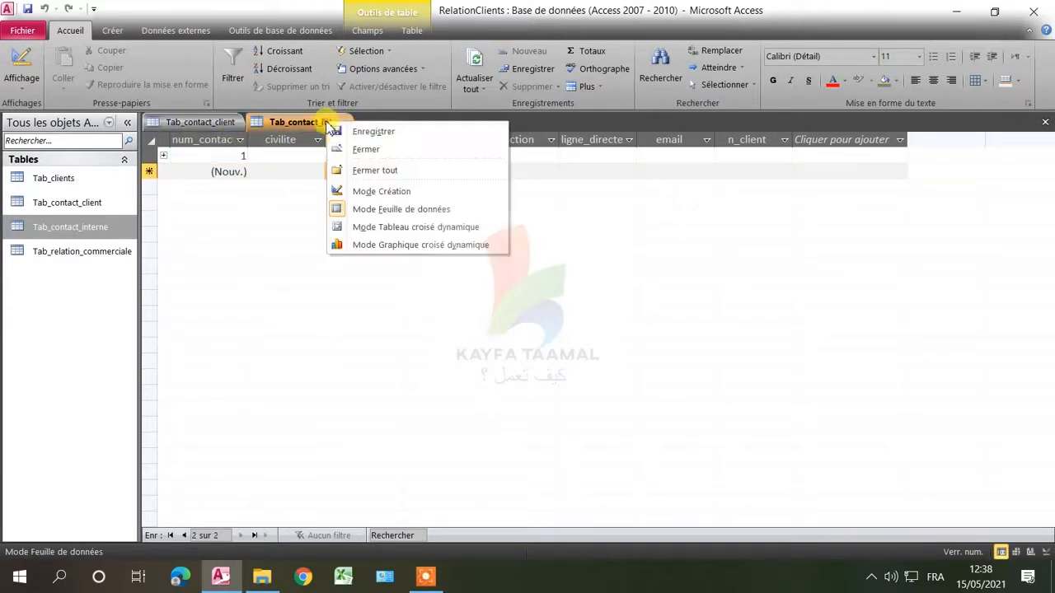
click(365, 151)
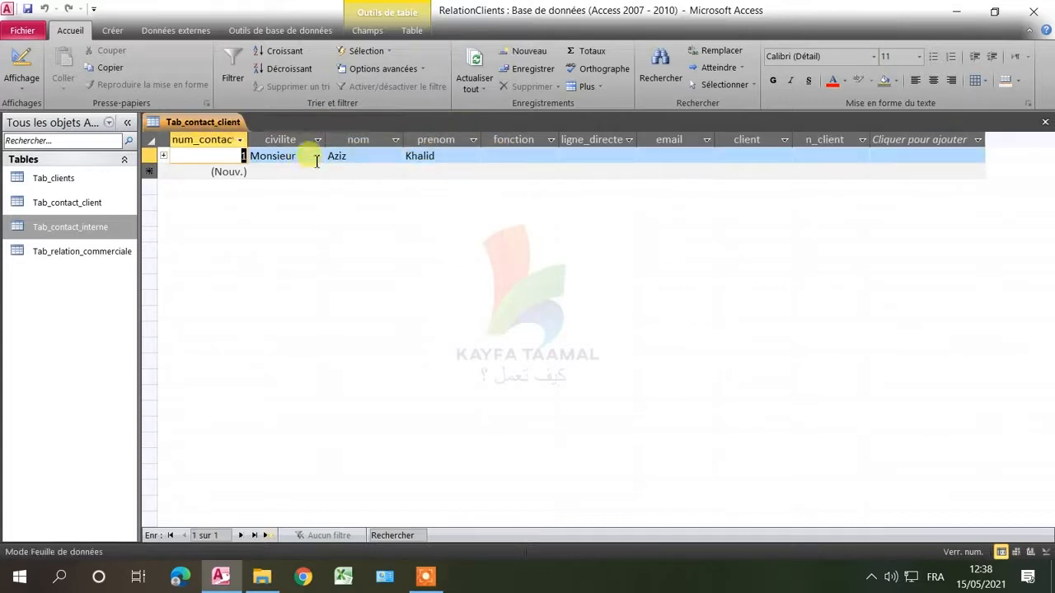
Check the civilite and nom fields of the Tab_contact_client record and close that table.
click(317, 156)
click(362, 157)
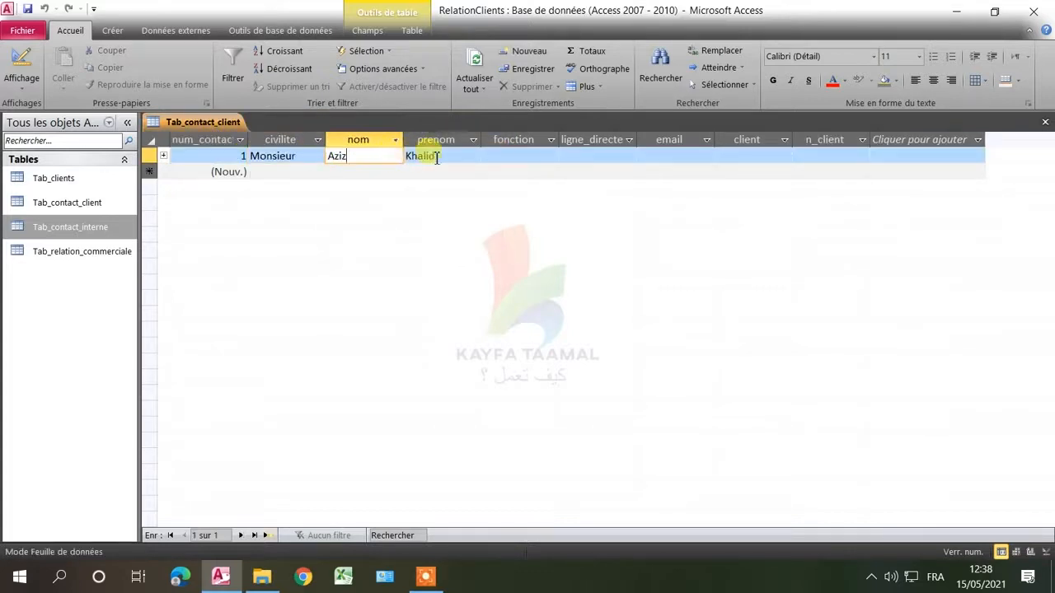
right_click(230, 123)
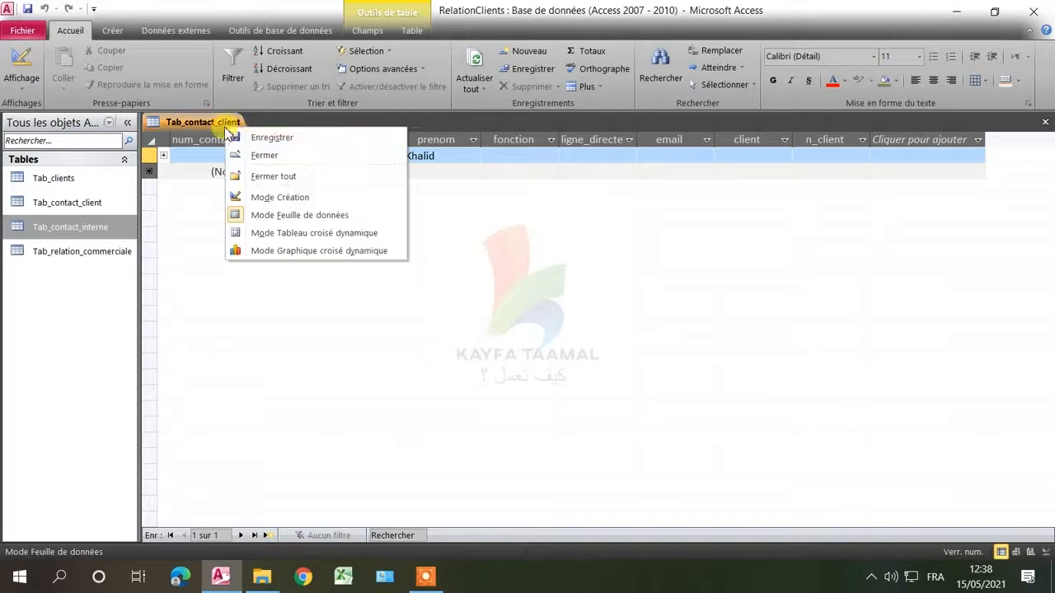
click(266, 159)
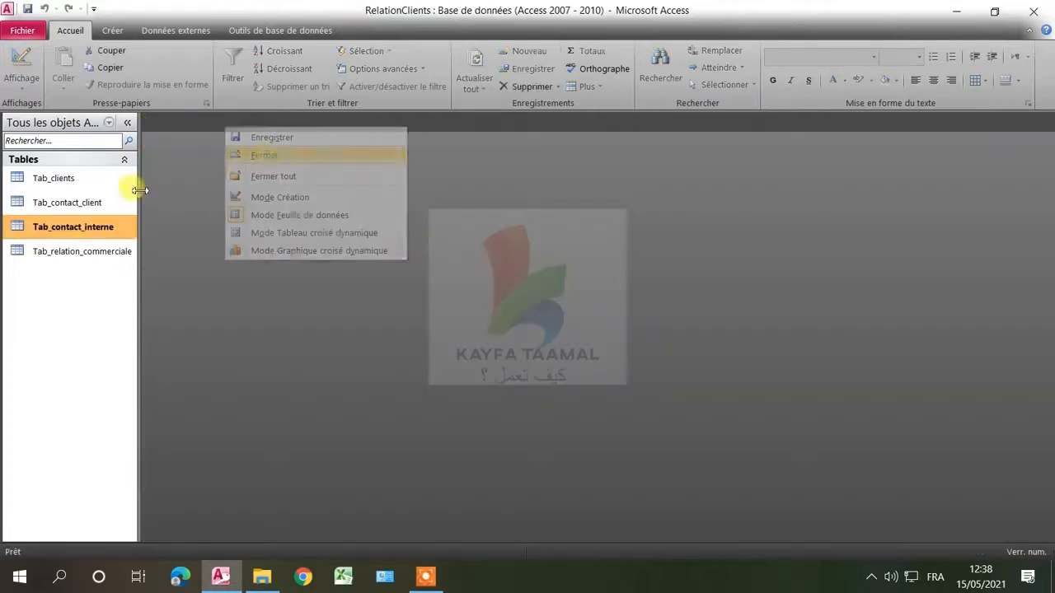
Reopen Tab_relation_commerciale and look through all columns of the contact_client drop-down list in the existing record.
click(83, 255)
double_click(80, 255)
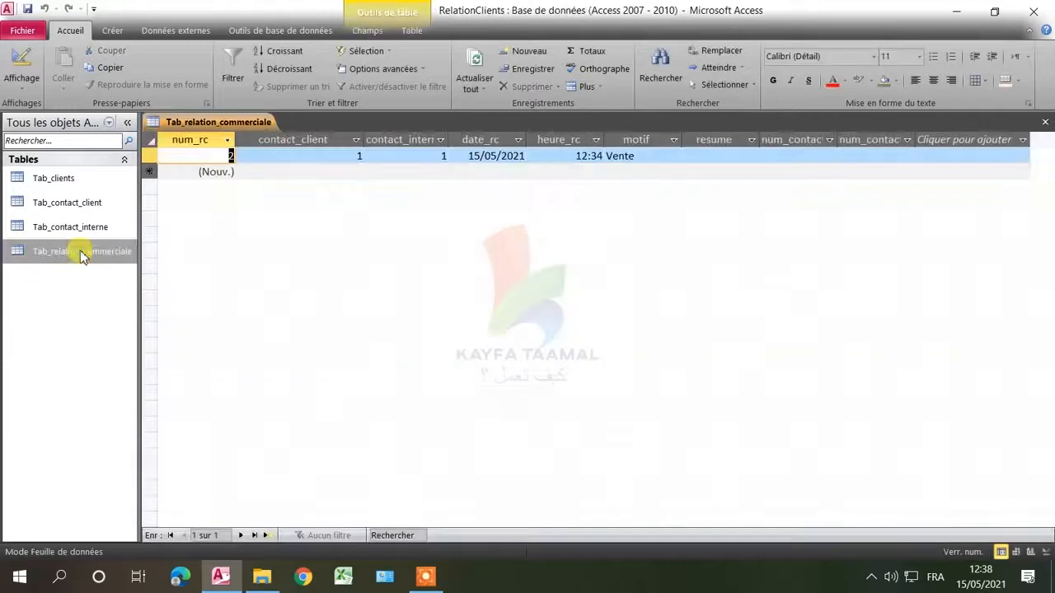
click(345, 157)
click(356, 157)
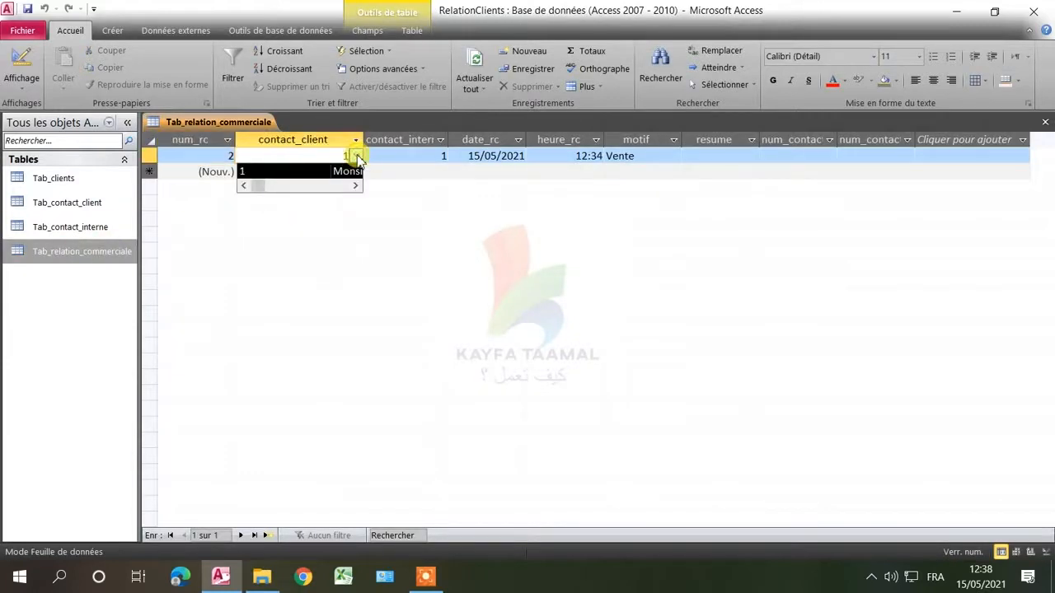
drag(266, 189, 356, 195)
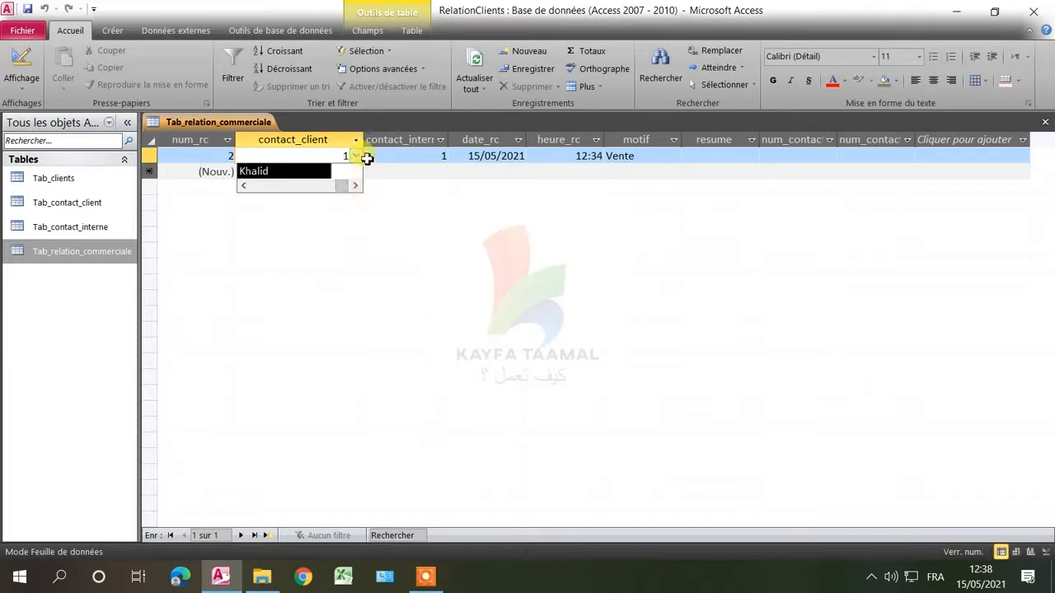
Widen the contact_client column so its drop-down list shows four columns, and look through the listed contact.
drag(365, 145, 572, 142)
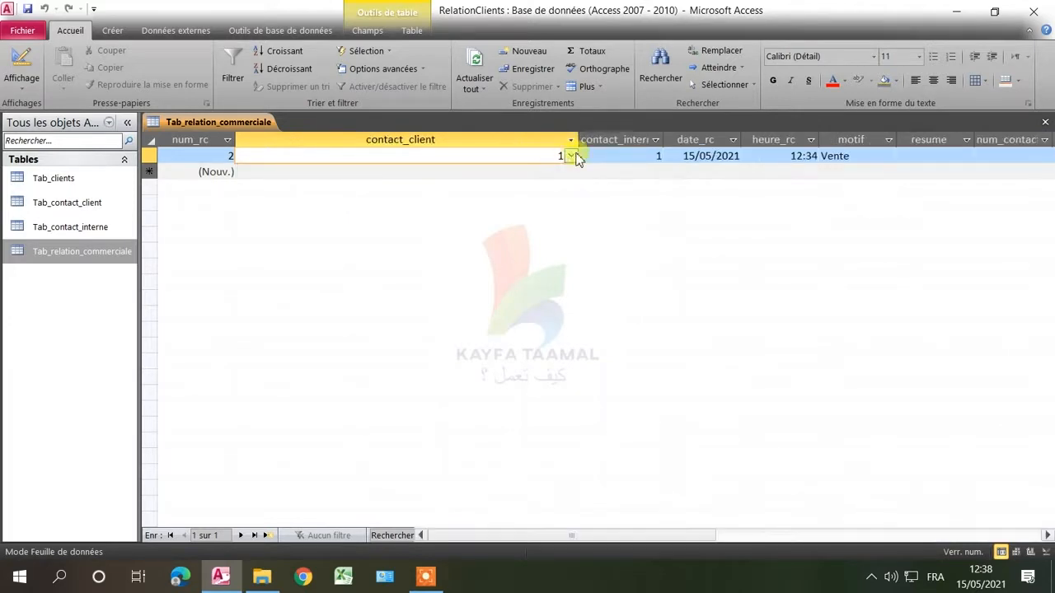
click(571, 157)
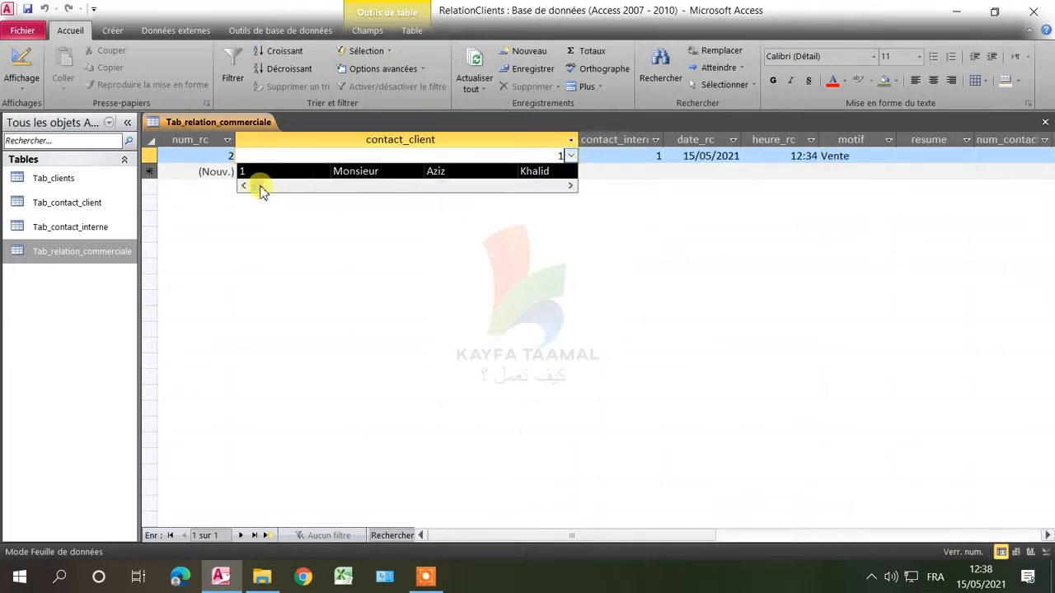
mouse_move(264, 187)
mouse_down()
mouse_move(492, 207)
mouse_move(260, 183)
mouse_up()
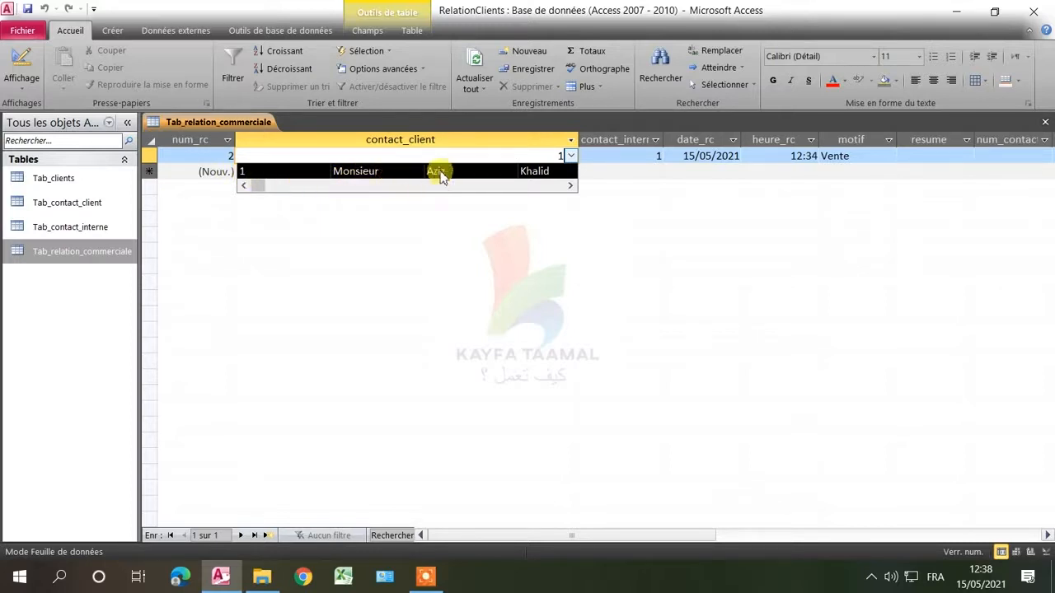
click(574, 156)
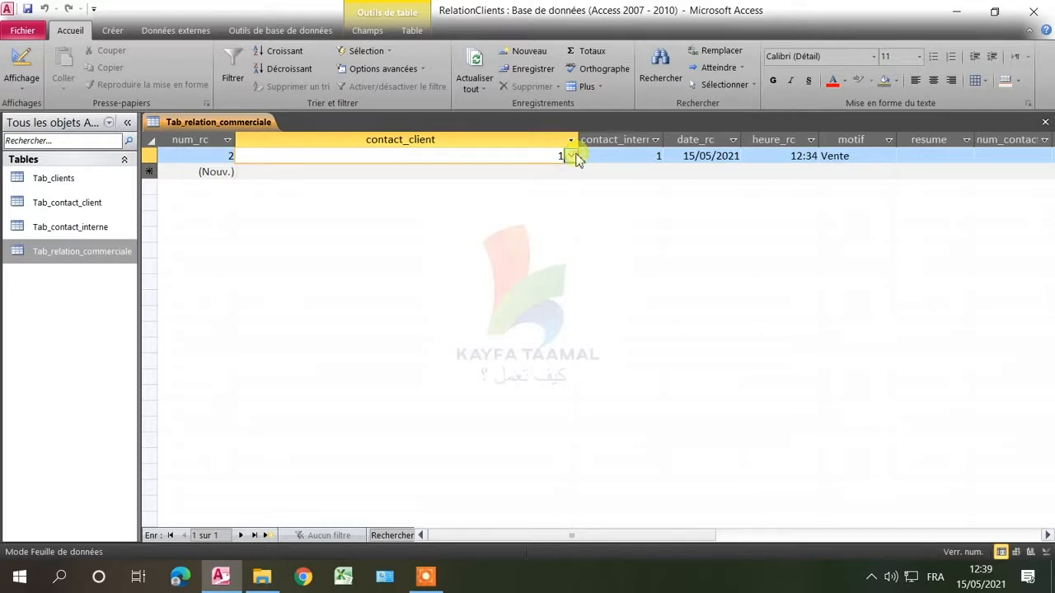
click(575, 156)
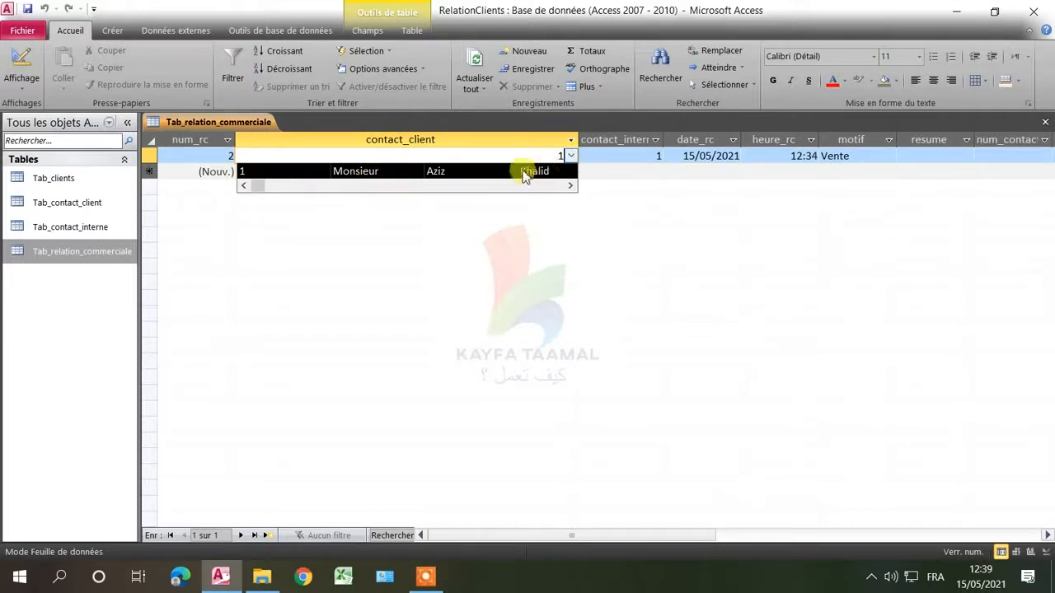
Select contact 1 in contact_client and save Tab_relation_commerciale.
click(470, 172)
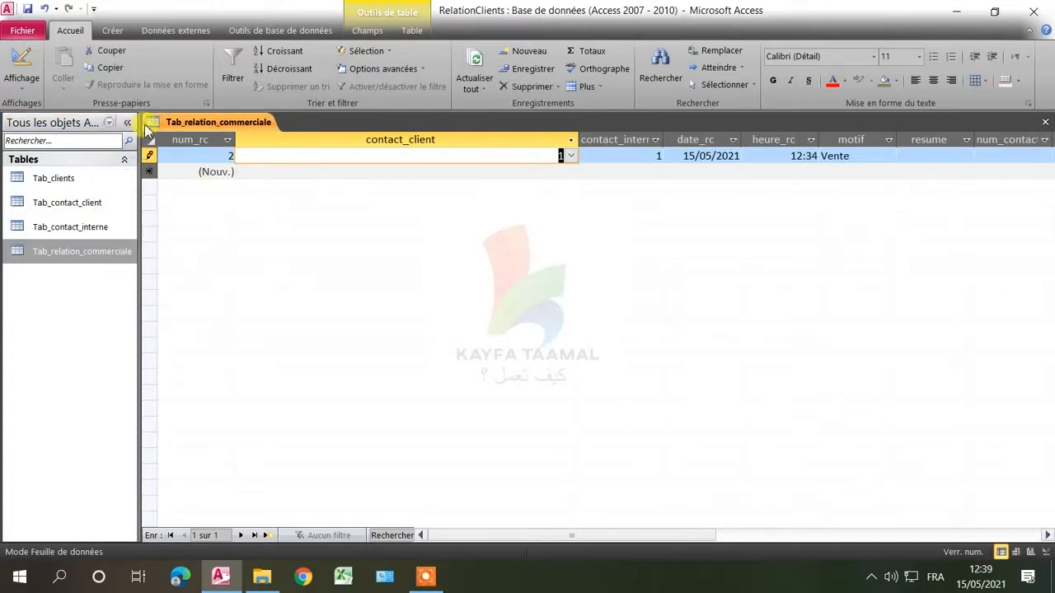
right_click(182, 122)
click(211, 132)
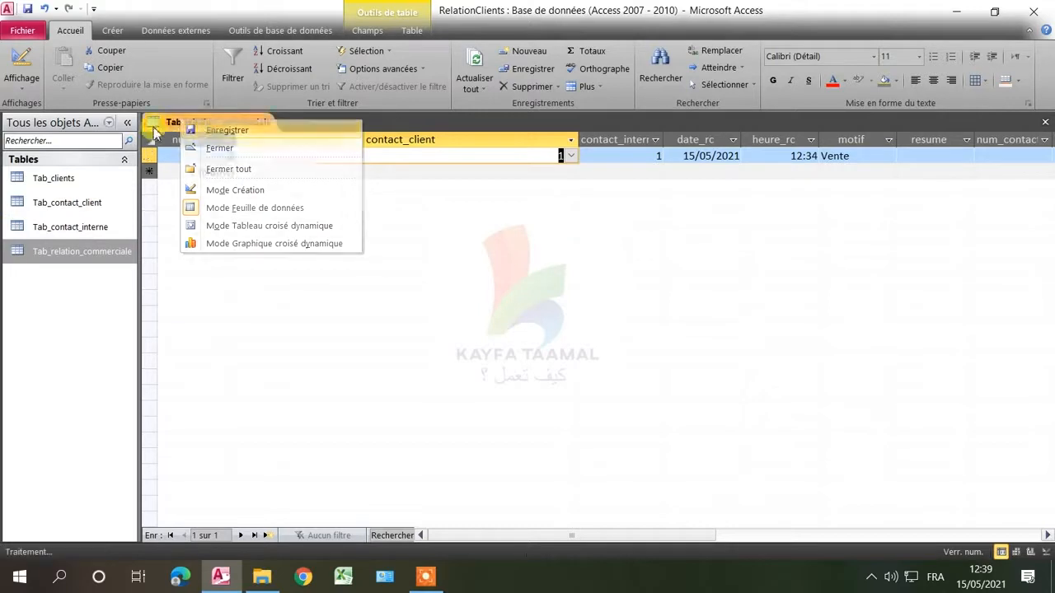
Add a second record to Tab_contact_client with civilite Madame and the contact's last and first names, and close that table.
double_click(76, 206)
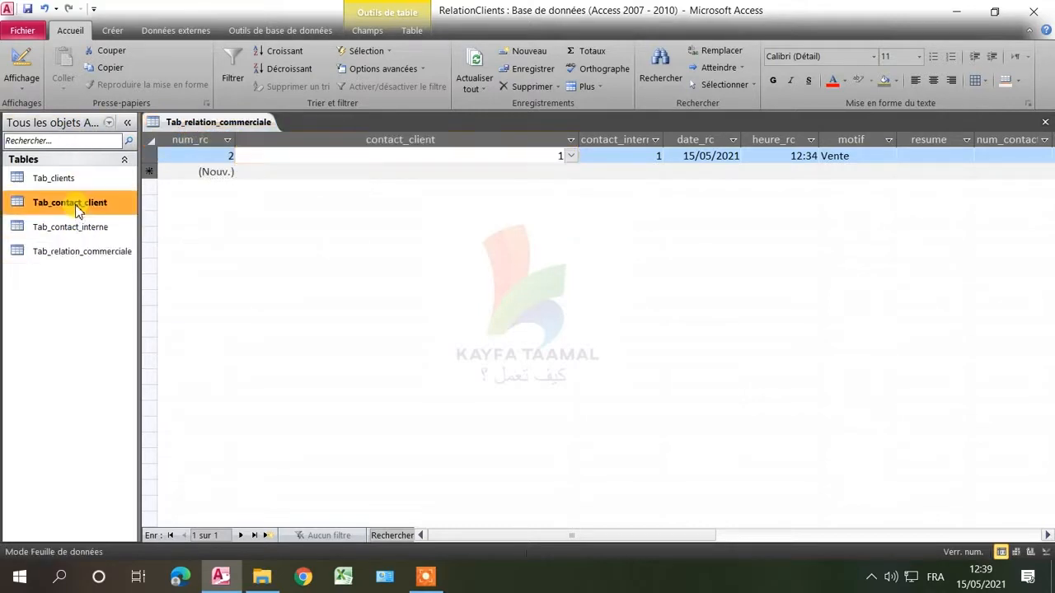
click(272, 172)
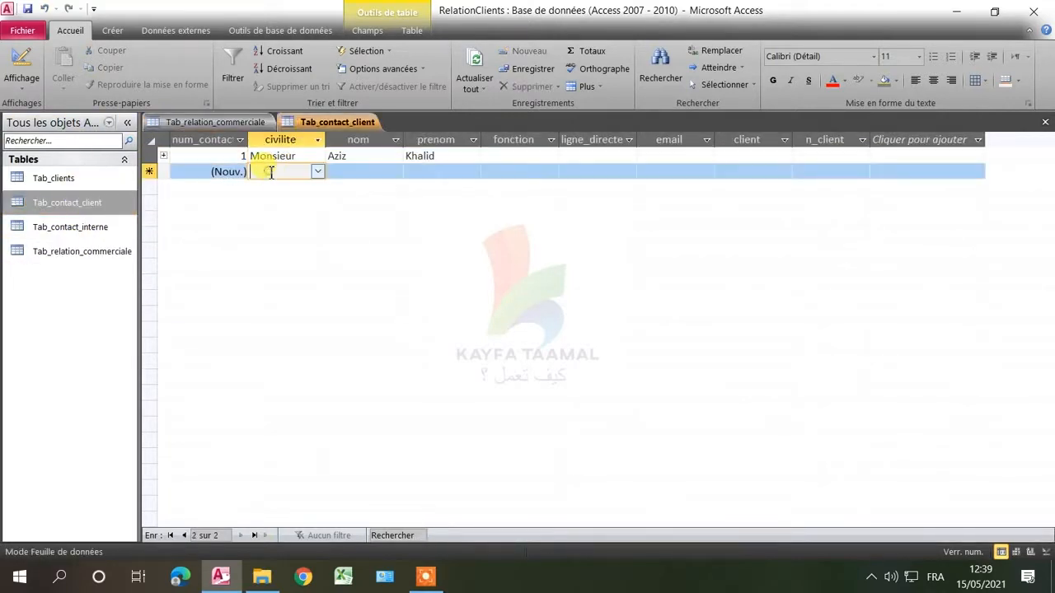
text(Madame)
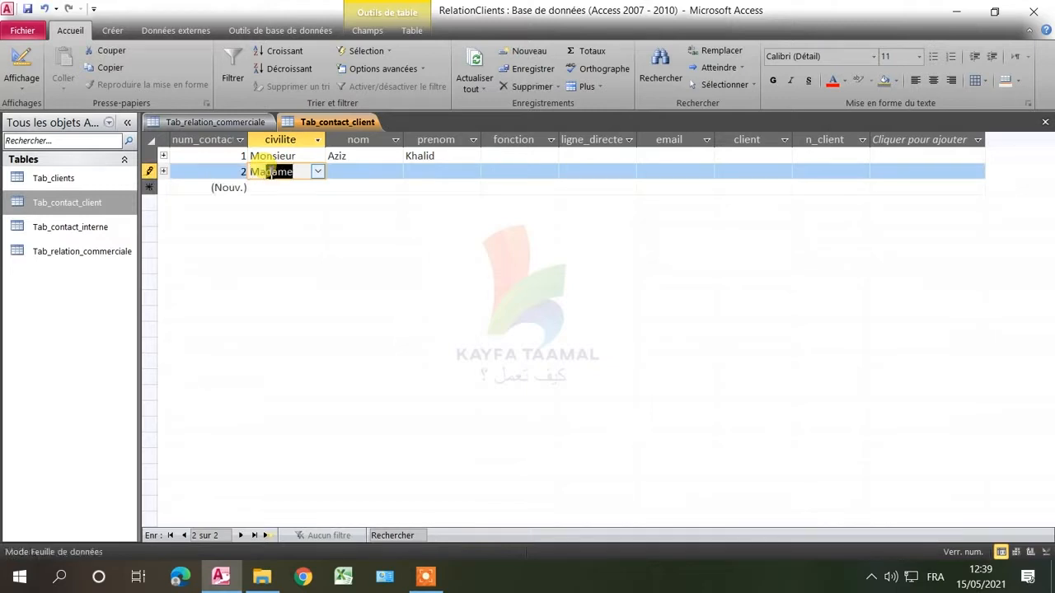
key(Tab)
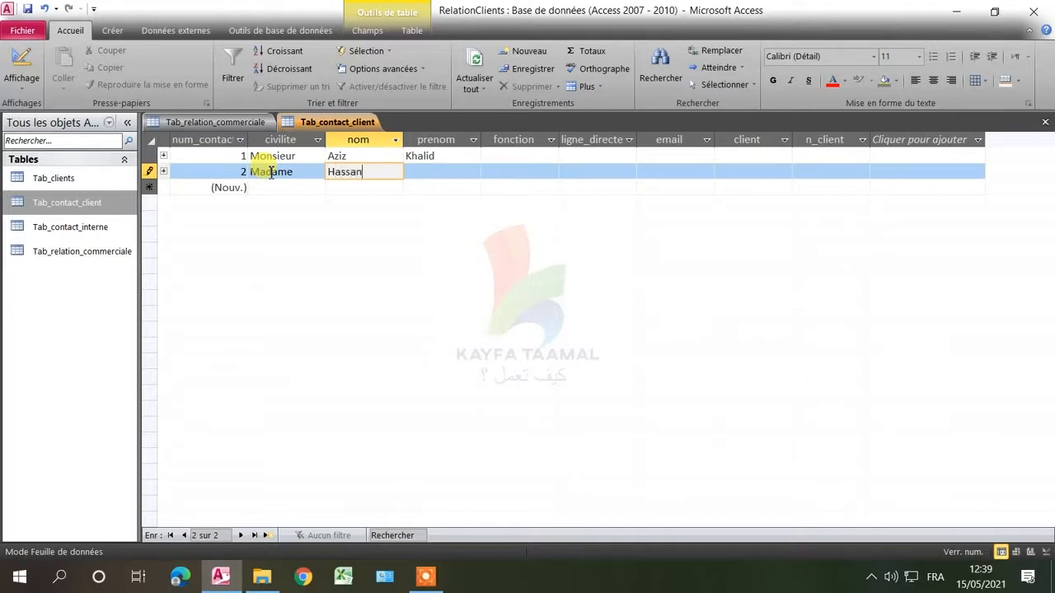
key(Tab)
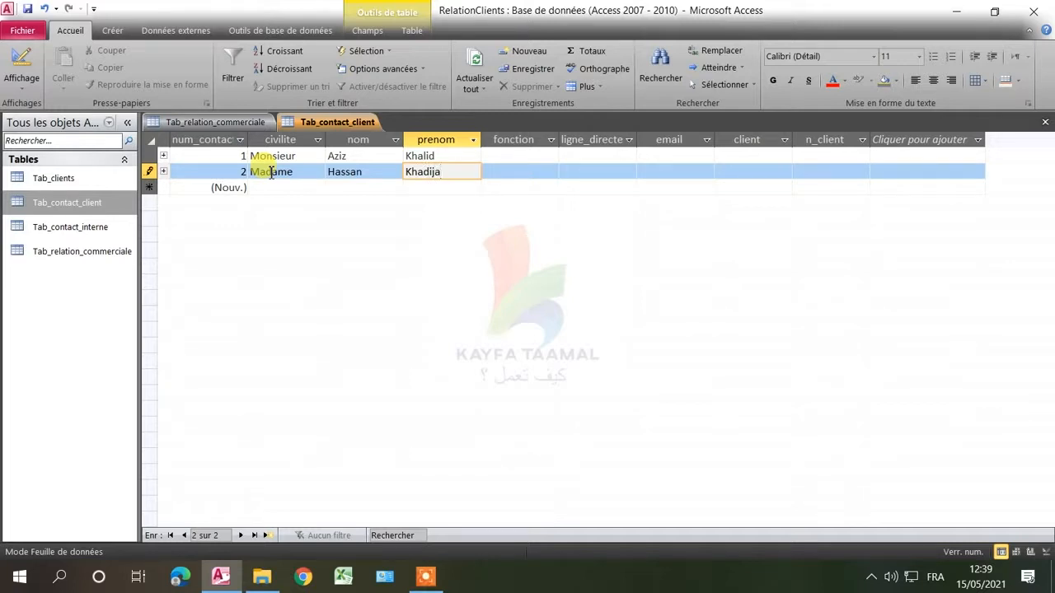
click(338, 188)
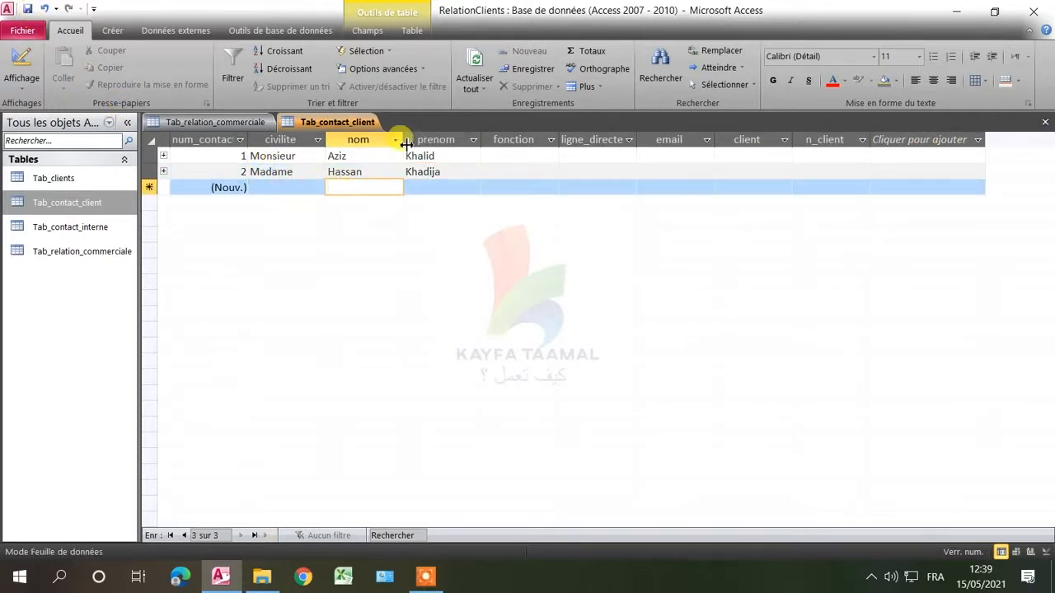
right_click(356, 125)
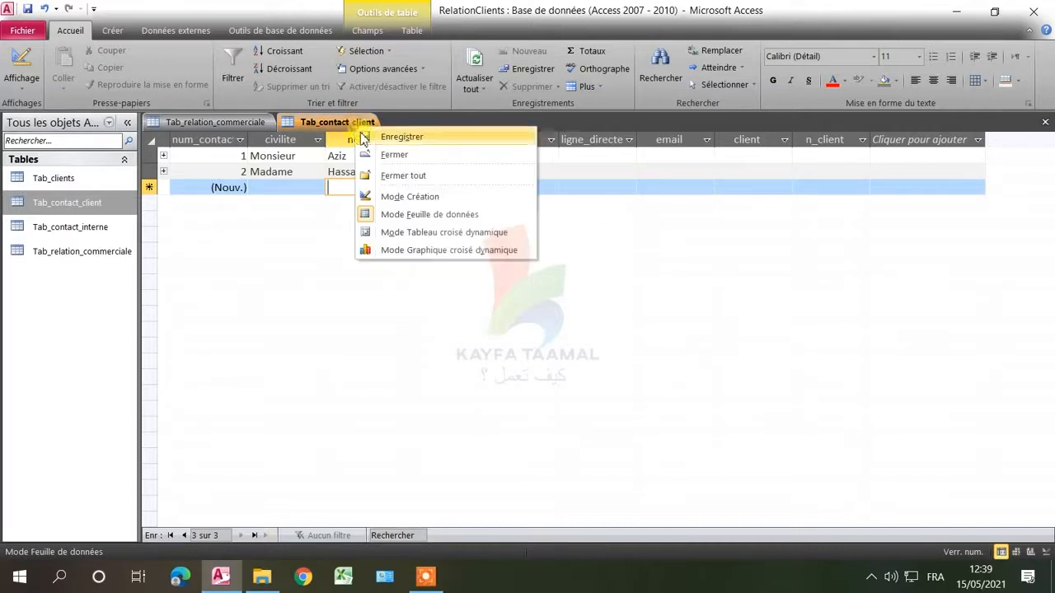
click(394, 154)
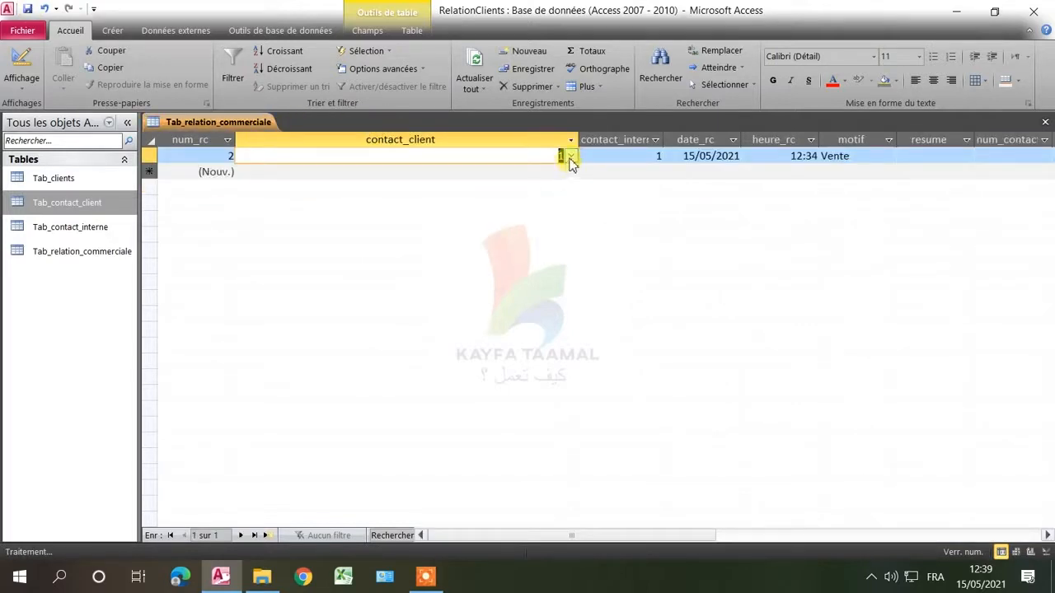
Close and reopen Tab_relation_commerciale to refresh the contact_client list, and select contact 2 (Madame) in the existing record.
click(570, 157)
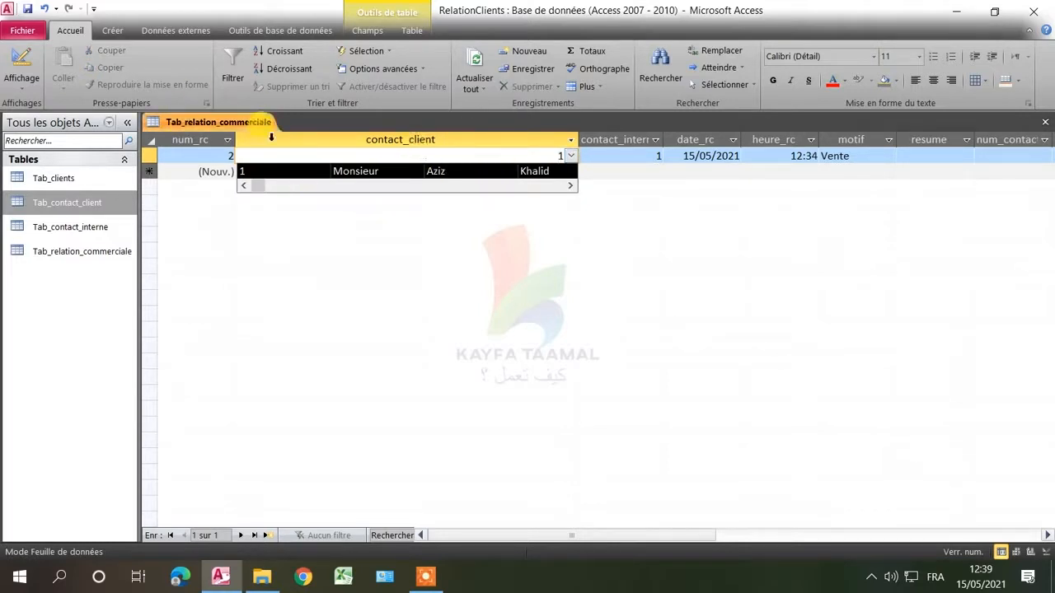
right_click(218, 125)
right_click(226, 124)
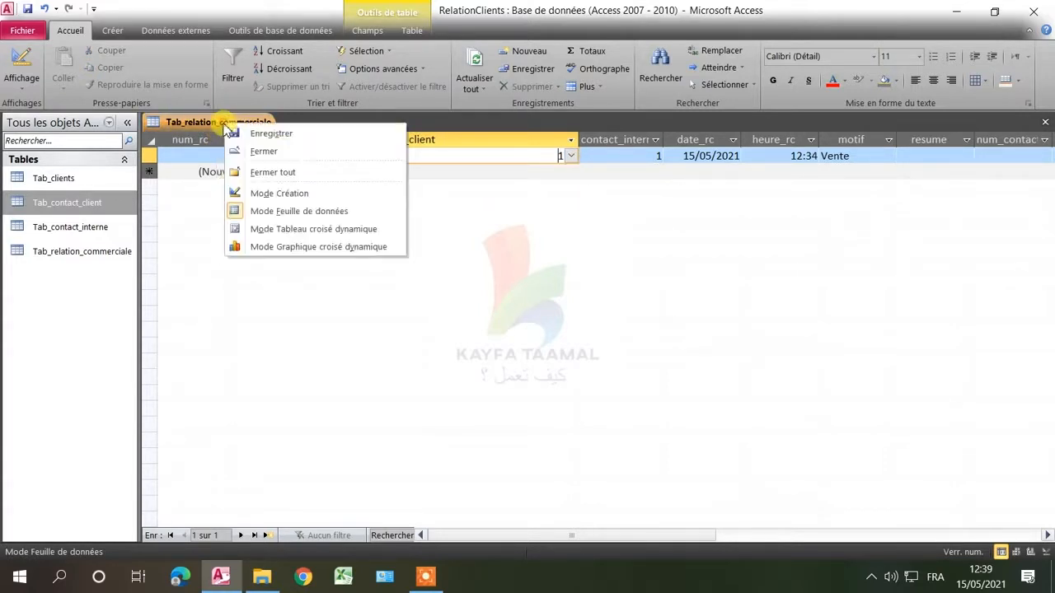
click(262, 158)
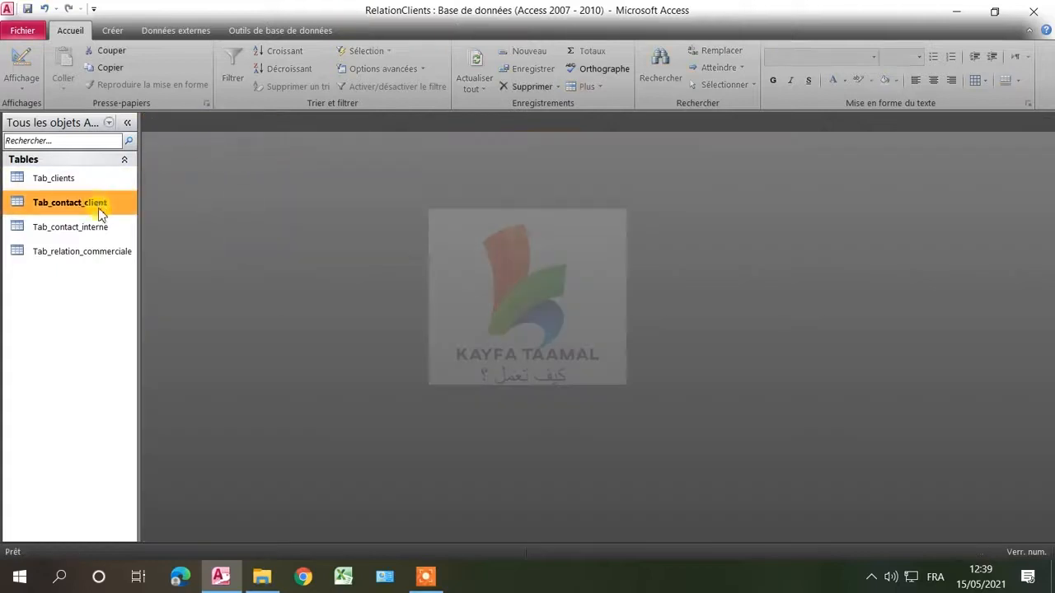
double_click(104, 251)
click(565, 155)
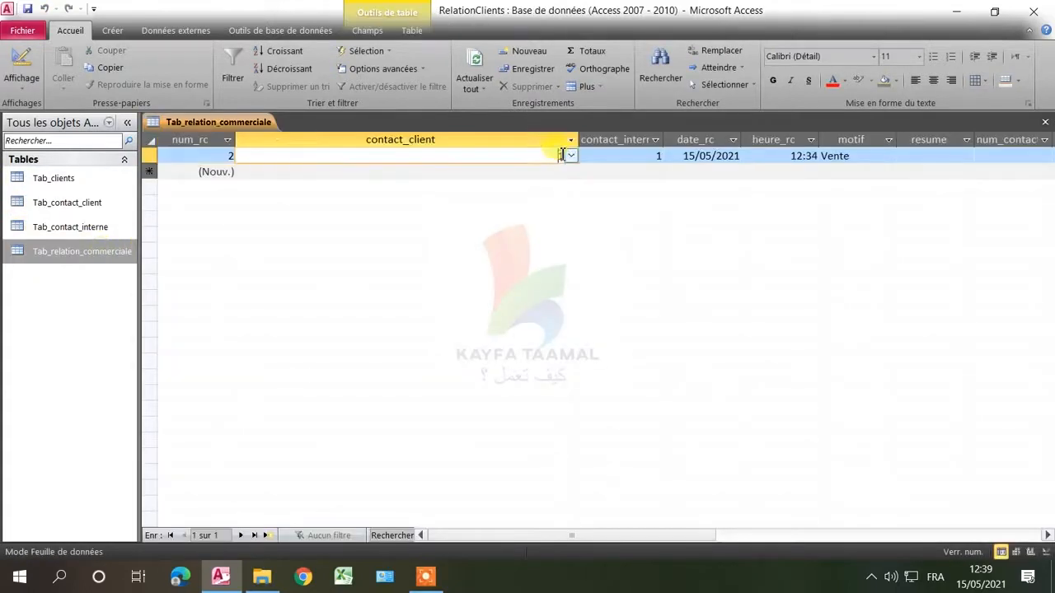
click(570, 156)
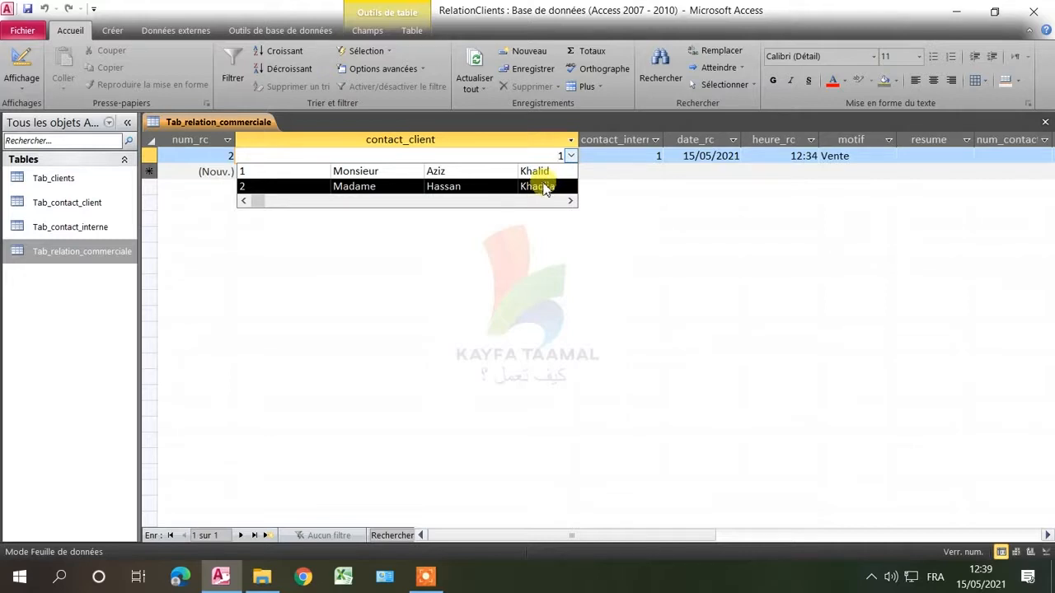
click(498, 190)
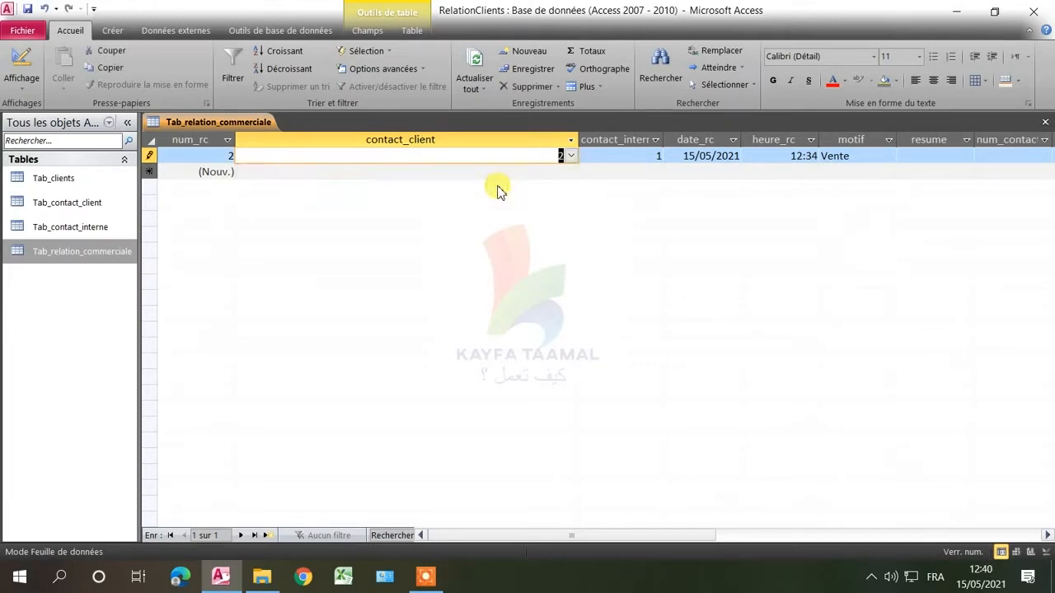
Switch Tab_relation_commerciale to design view and review the Liste de choix properties of contact_client.
right_click(470, 142)
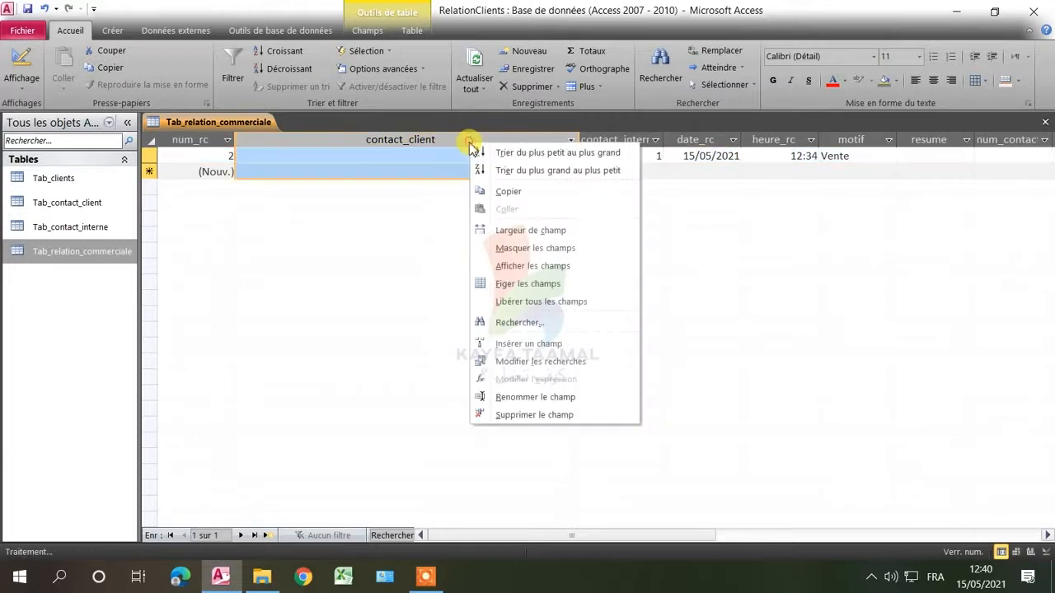
right_click(415, 144)
right_click(210, 122)
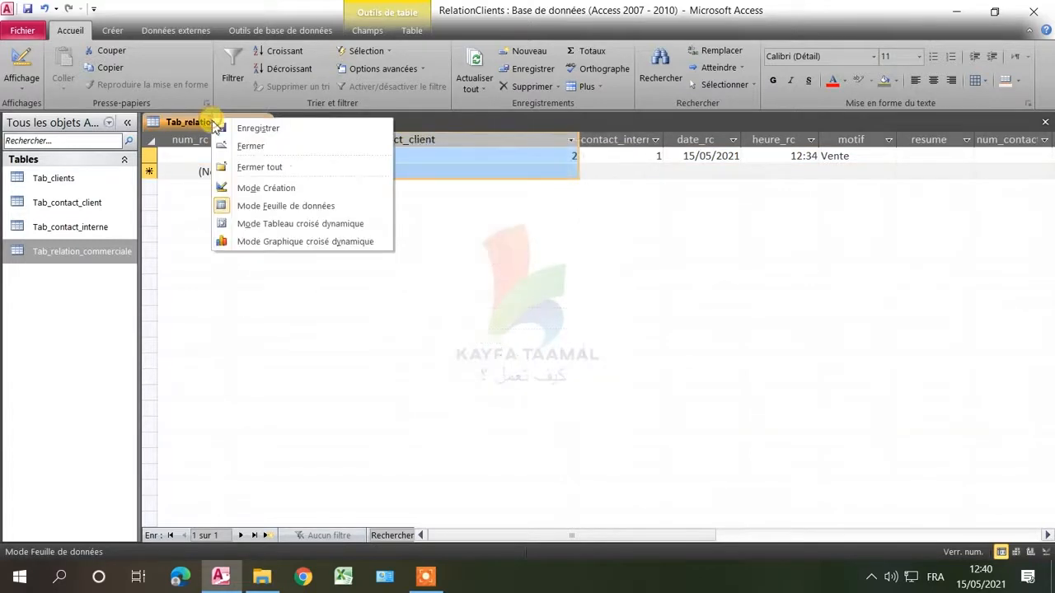
click(253, 189)
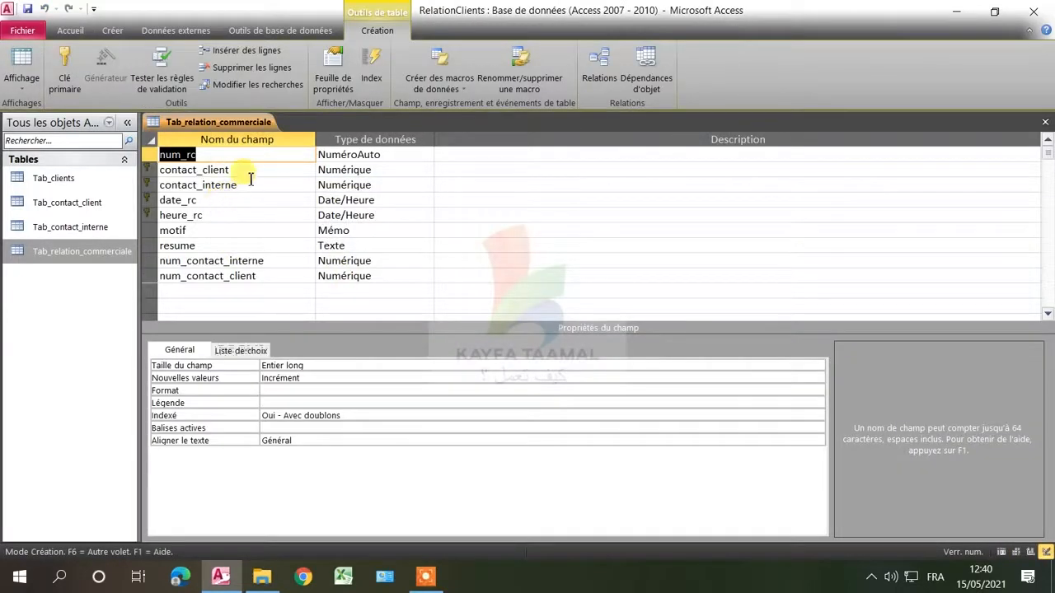
click(250, 175)
click(379, 173)
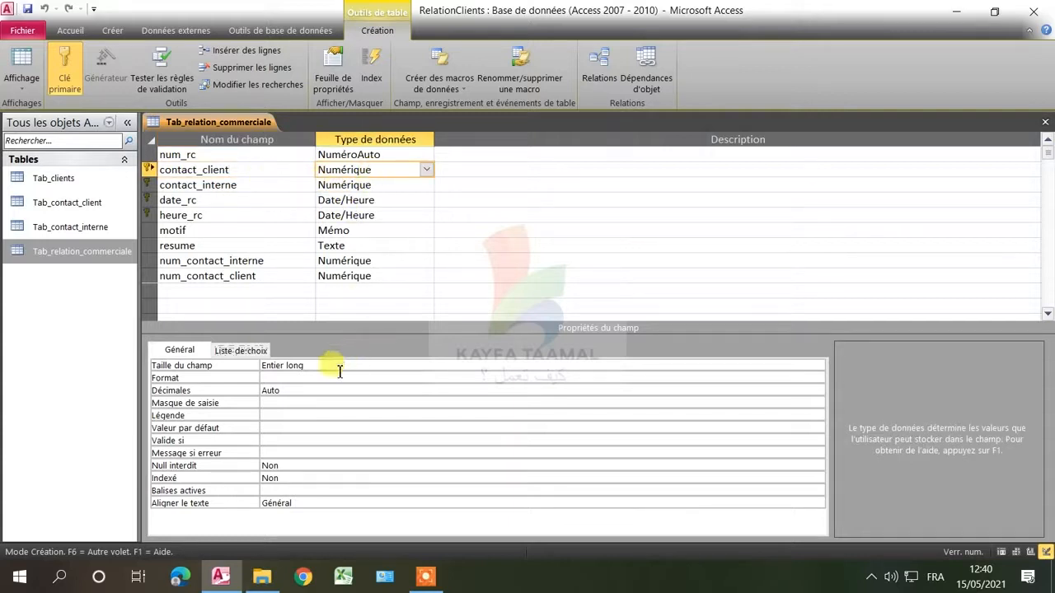
click(239, 350)
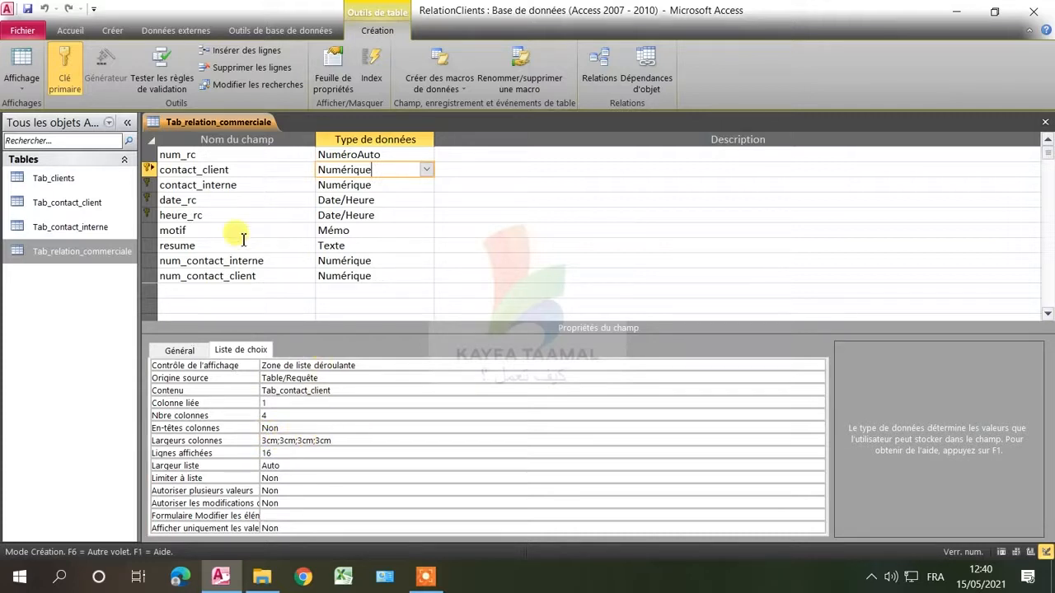
Return Tab_relation_commerciale to datasheet view and check the value stored in contact_client.
right_click(227, 125)
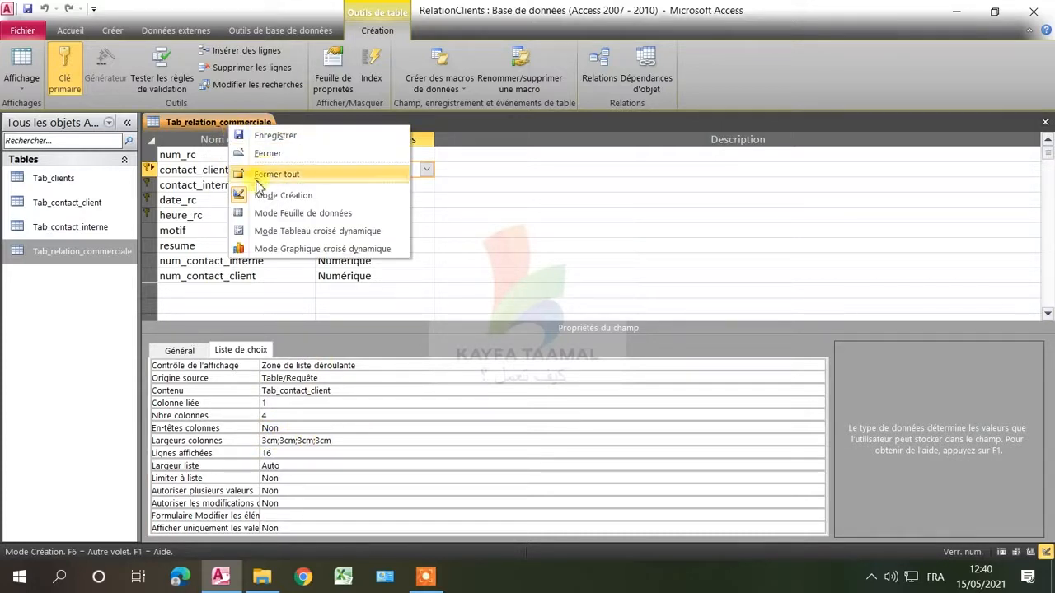
click(264, 213)
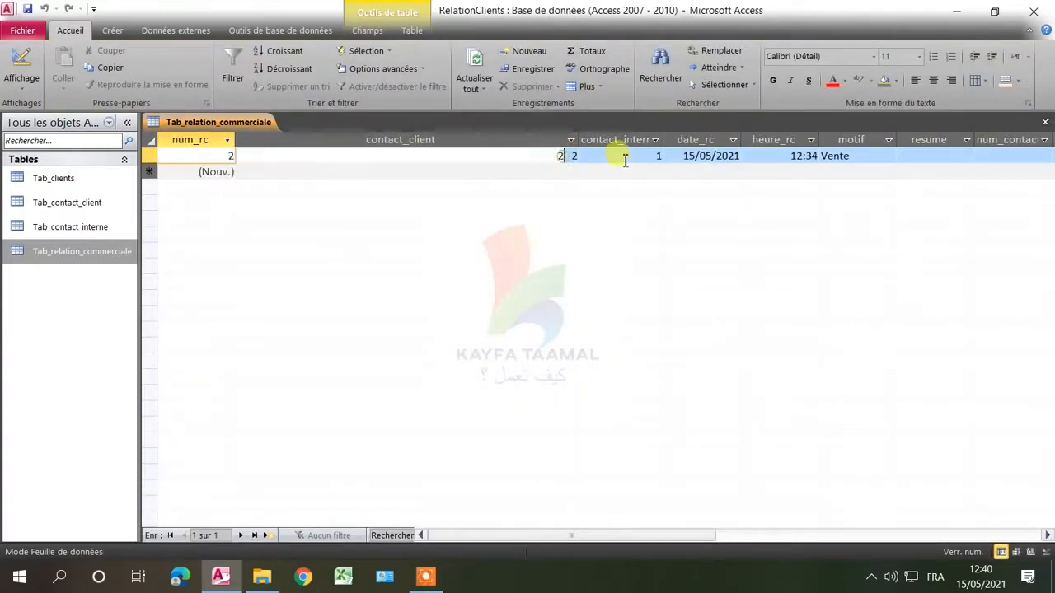
click(569, 157)
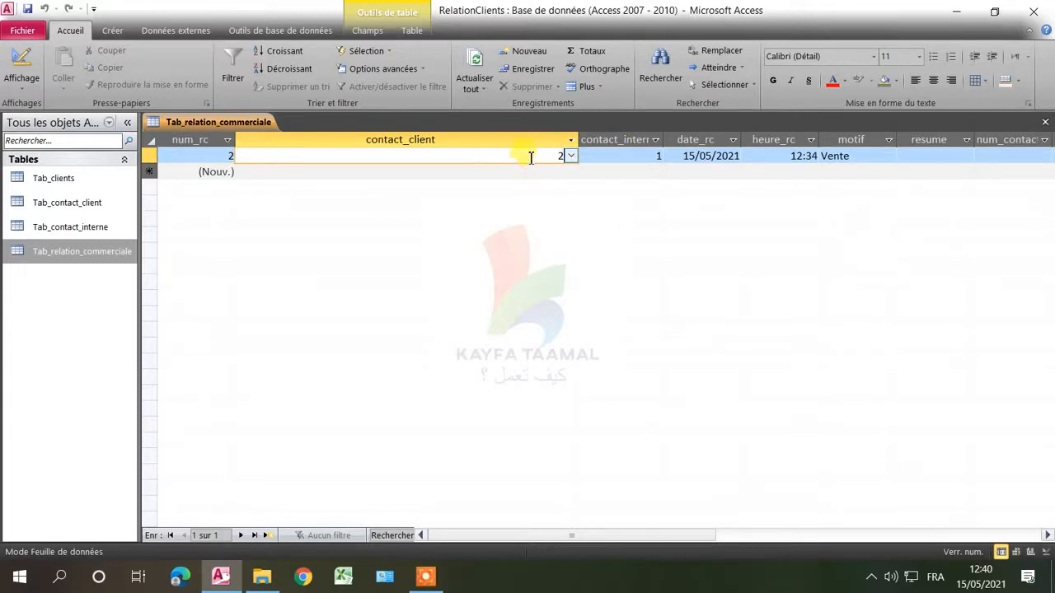
text(2)
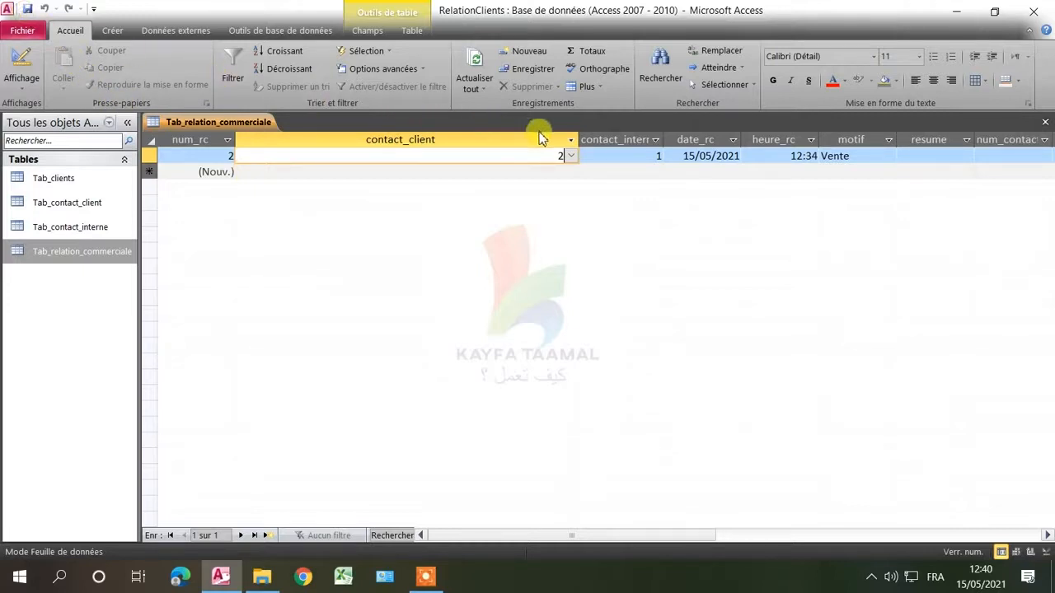
Set contact_client's Largeurs colonnes to 0cm;0cm;3cm;3cm in design view and fit the contact_client column's width in the datasheet.
right_click(245, 120)
click(290, 186)
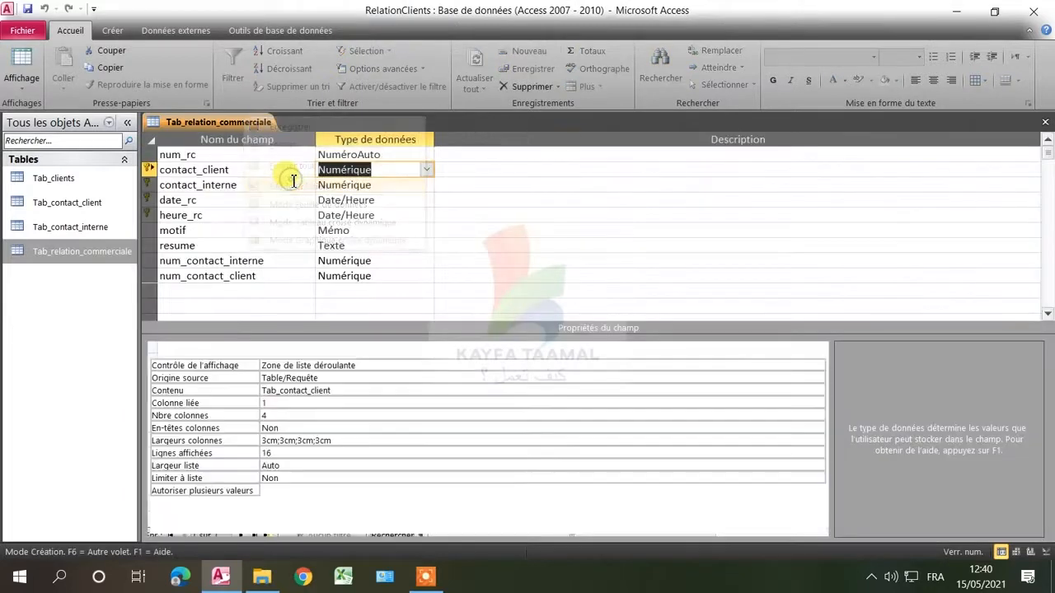
click(265, 441)
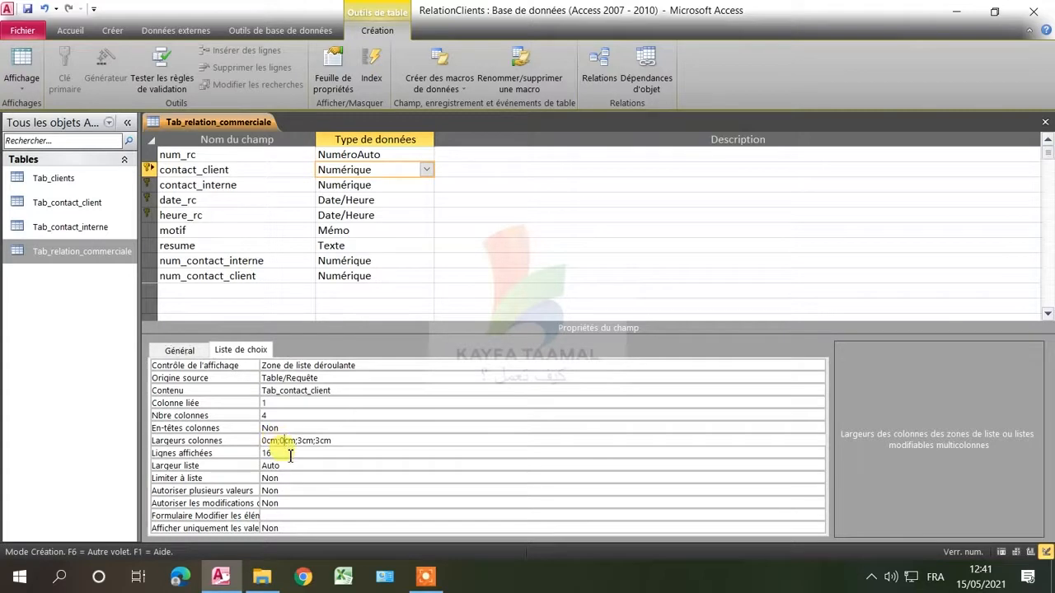
click(290, 454)
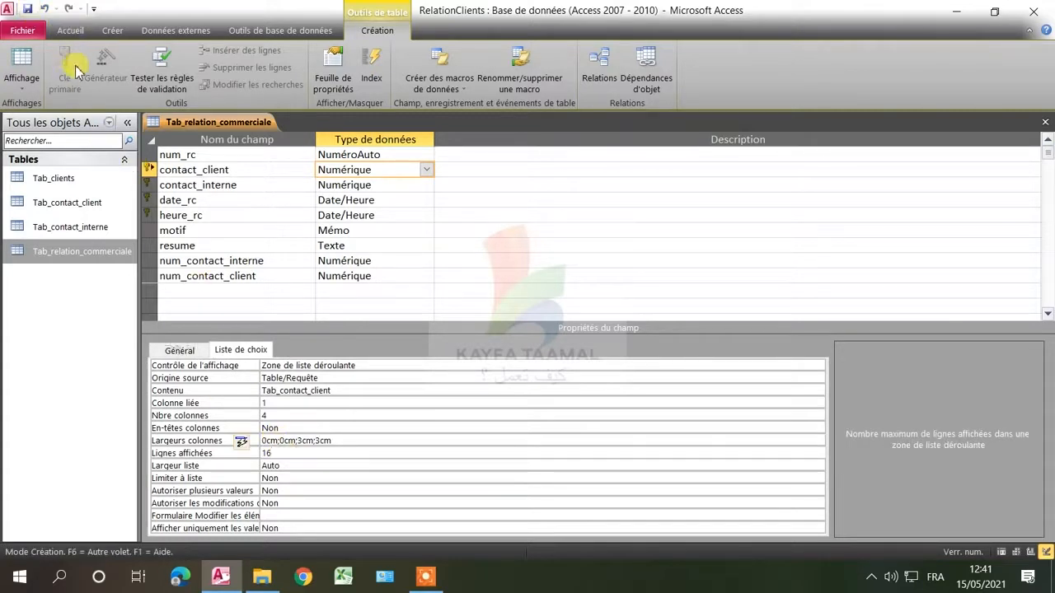
click(20, 62)
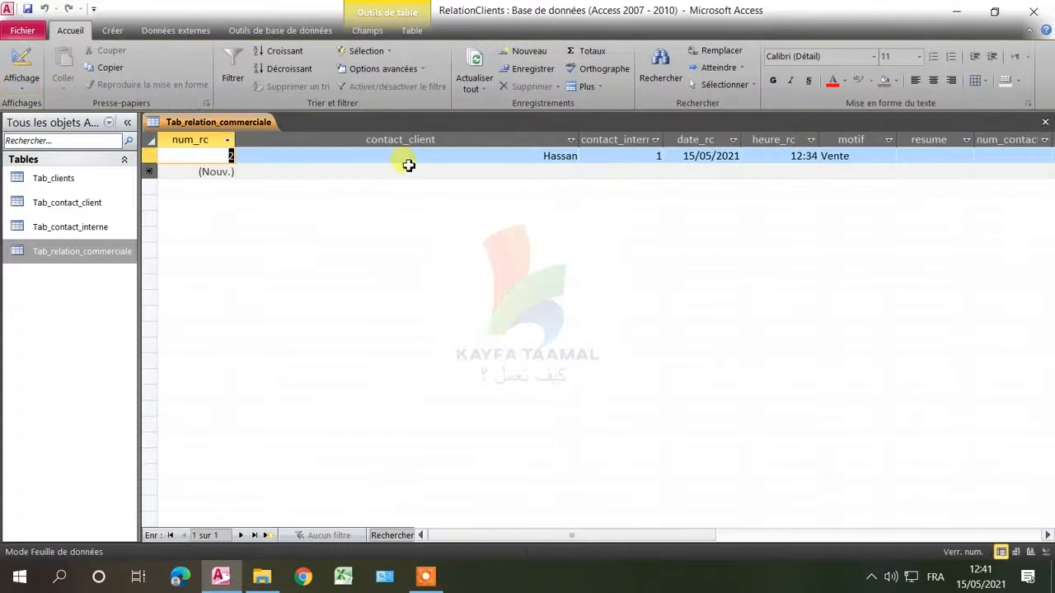
double_click(579, 136)
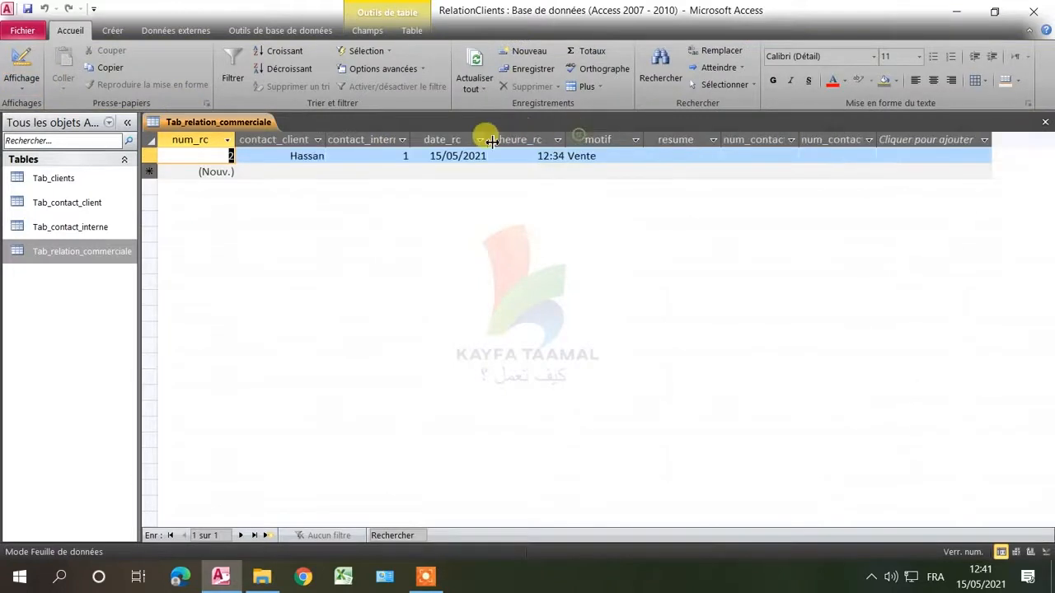
Switch Tab_relation_commerciale to design view and check the Largeurs colonnes values of contact_client.
click(291, 159)
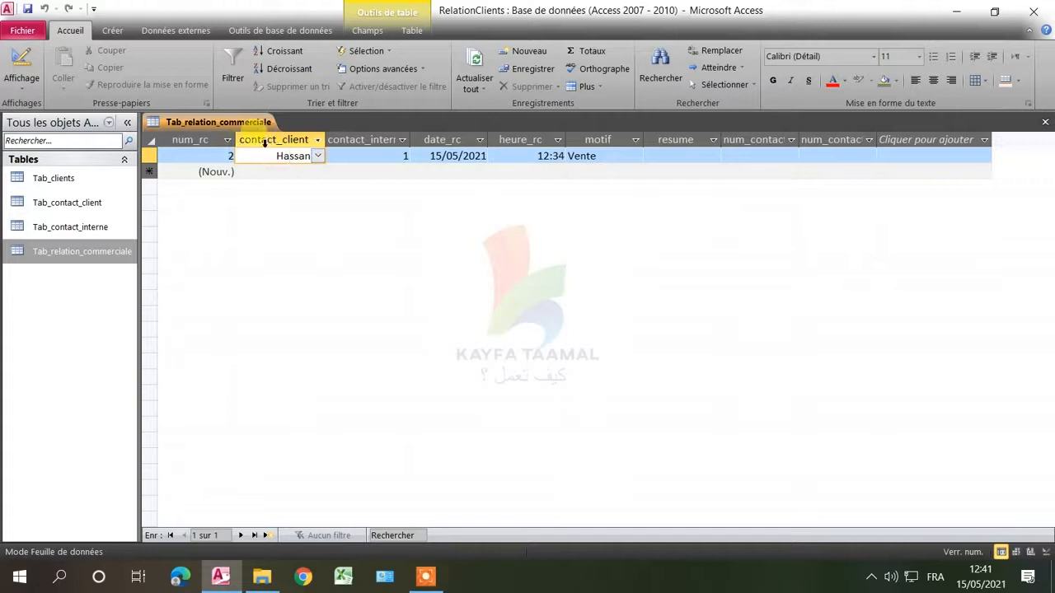
right_click(254, 129)
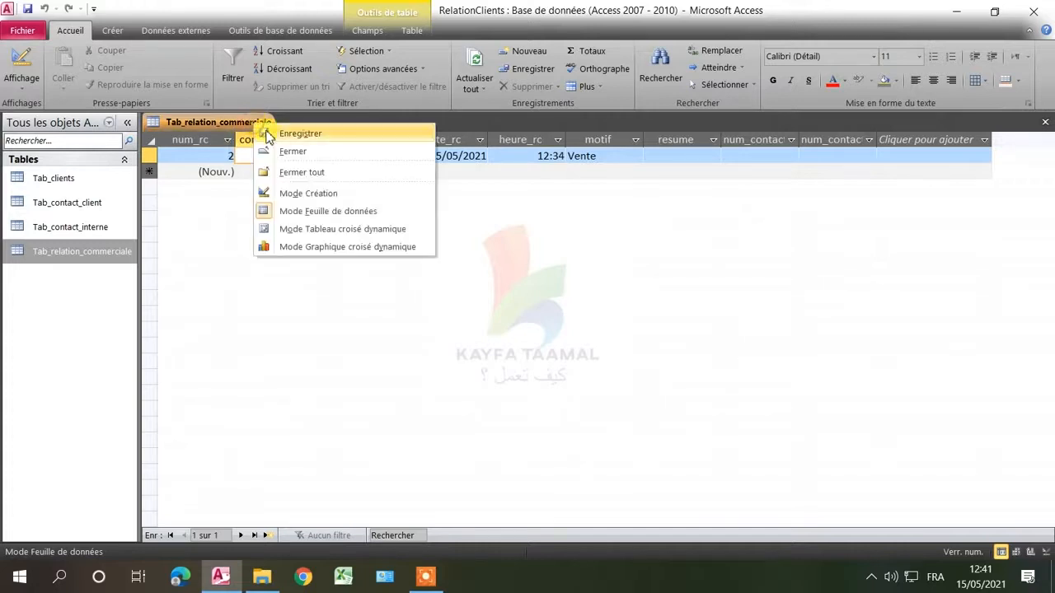
click(288, 195)
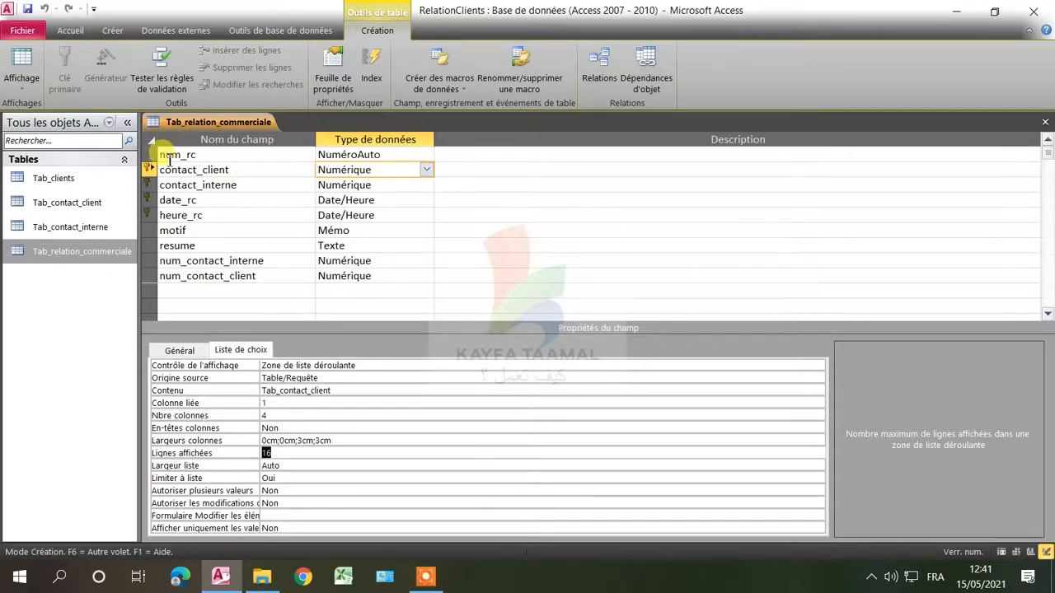
Return Tab_relation_commerciale to datasheet view and examine the entries in the existing record's contact_client drop-down list.
right_click(221, 123)
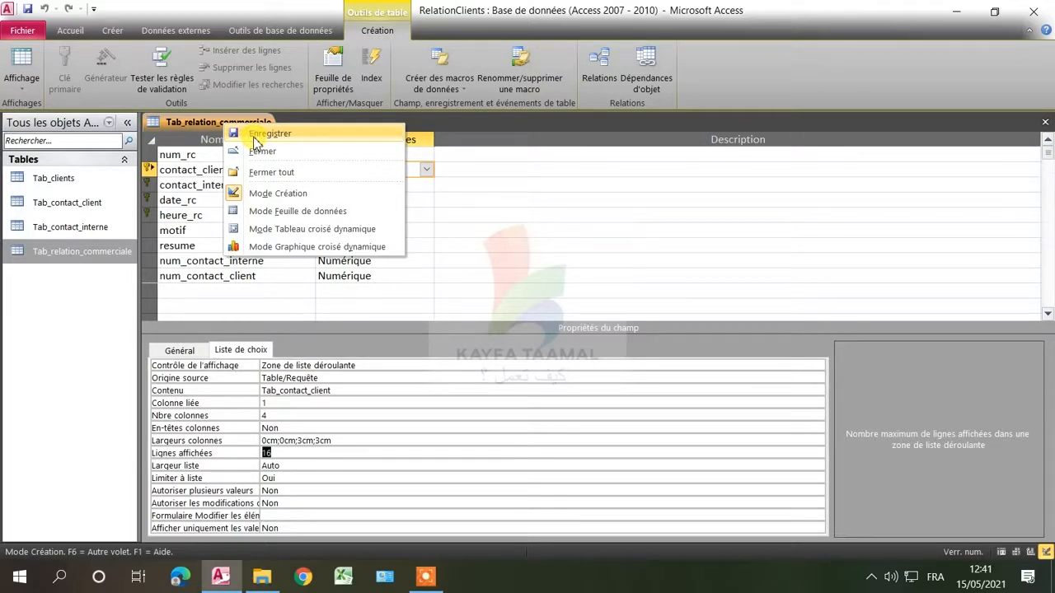
click(265, 211)
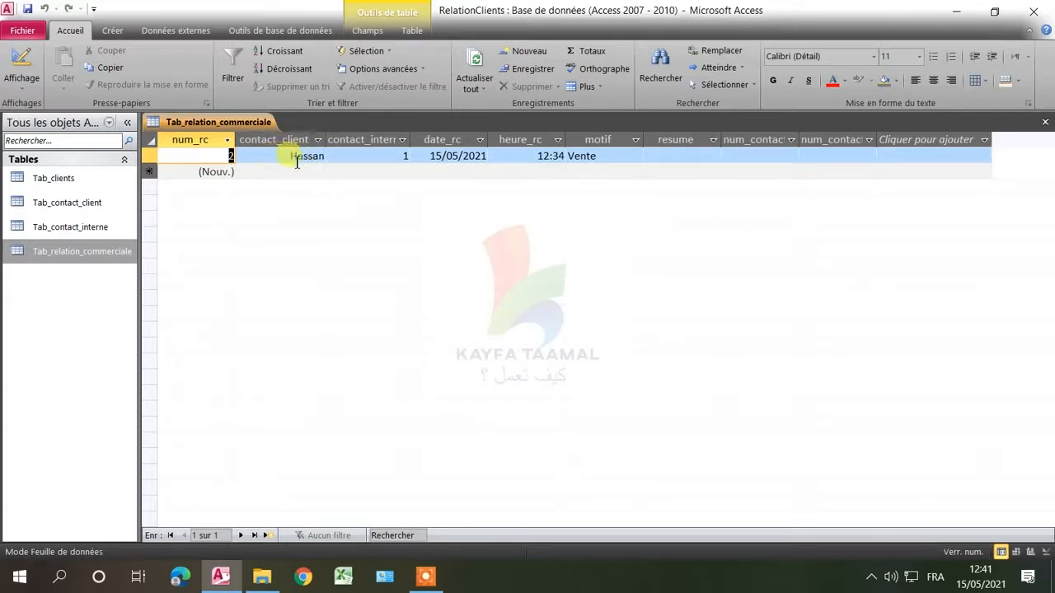
click(304, 160)
click(320, 156)
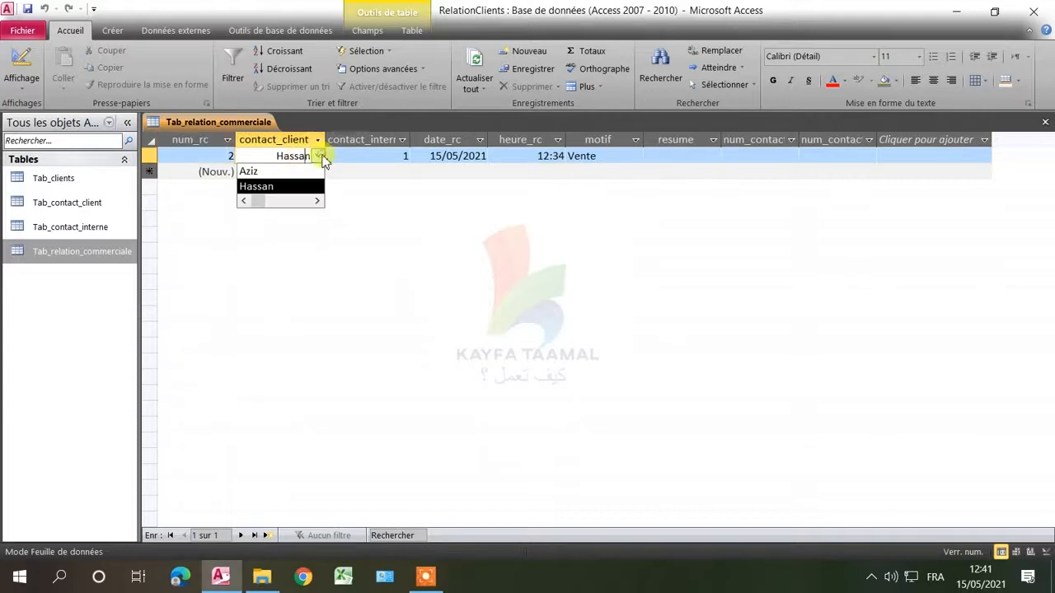
click(365, 173)
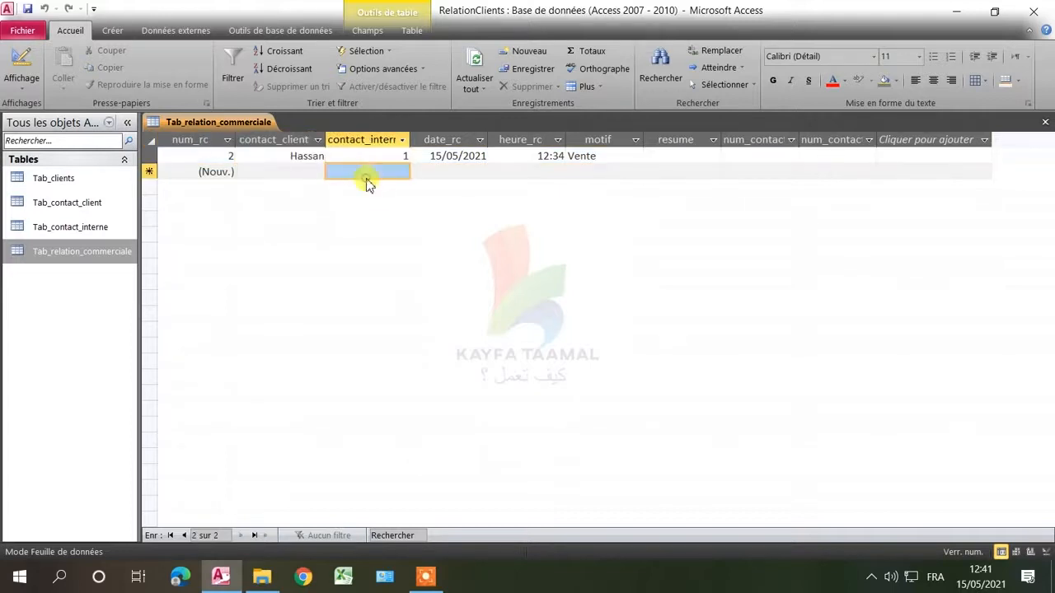
Reopen Tab_relation_commerciale in design view to edit the contact_client lookup properties.
click(310, 159)
right_click(299, 142)
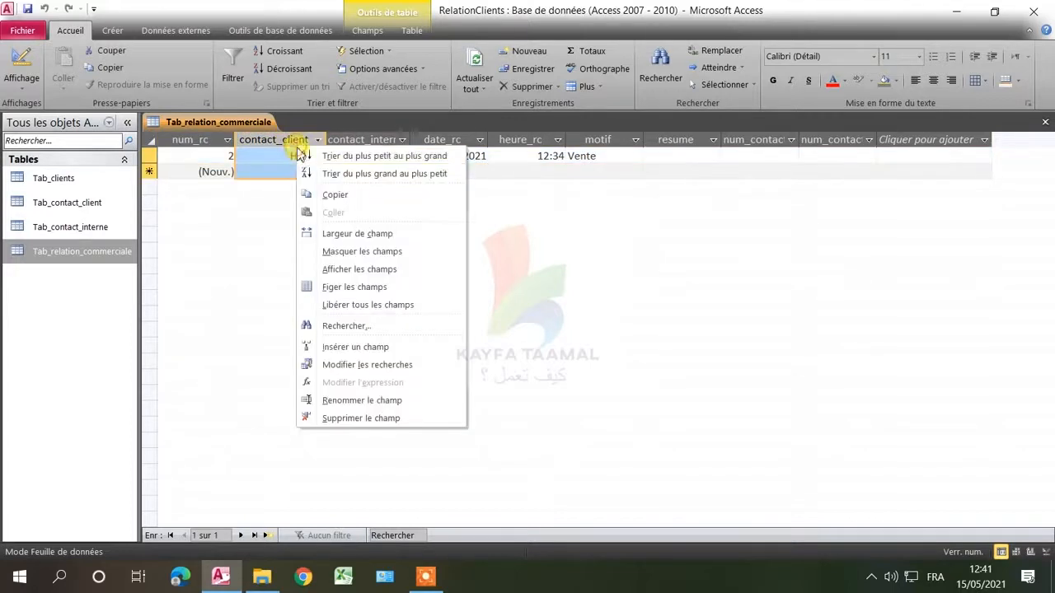
right_click(192, 124)
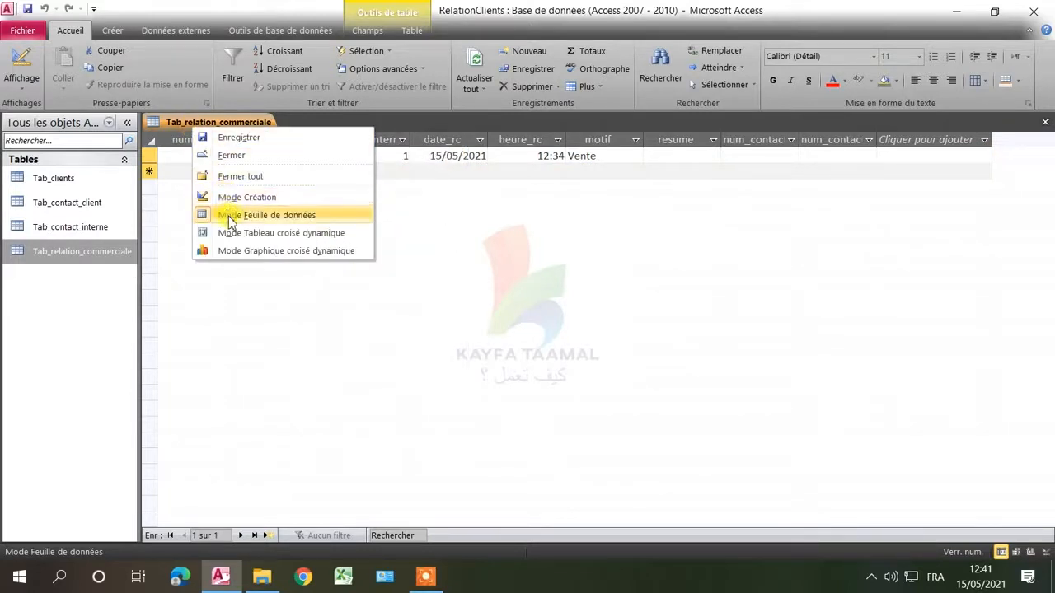
click(230, 216)
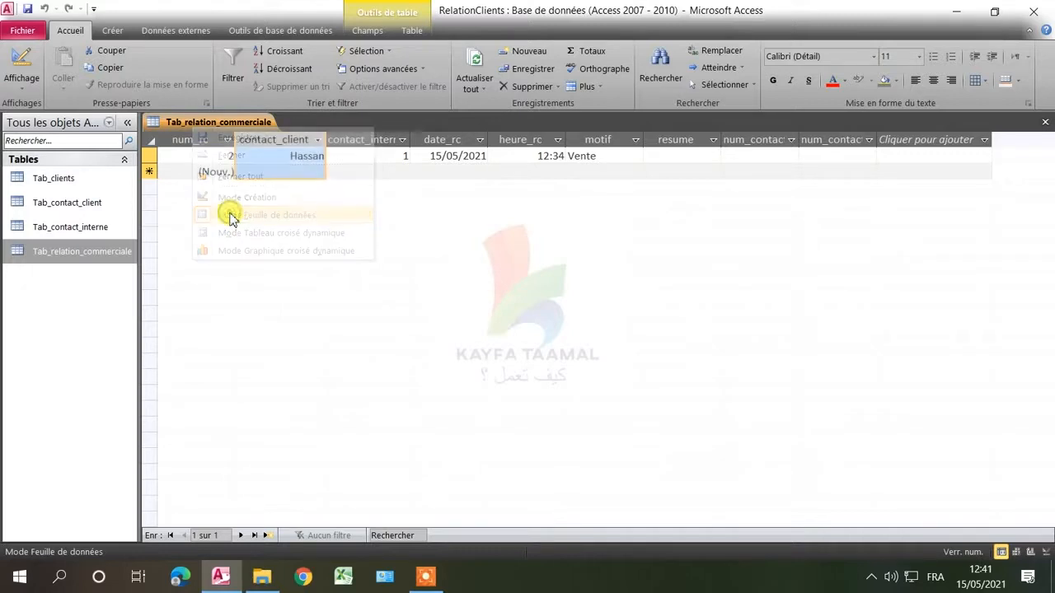
right_click(219, 123)
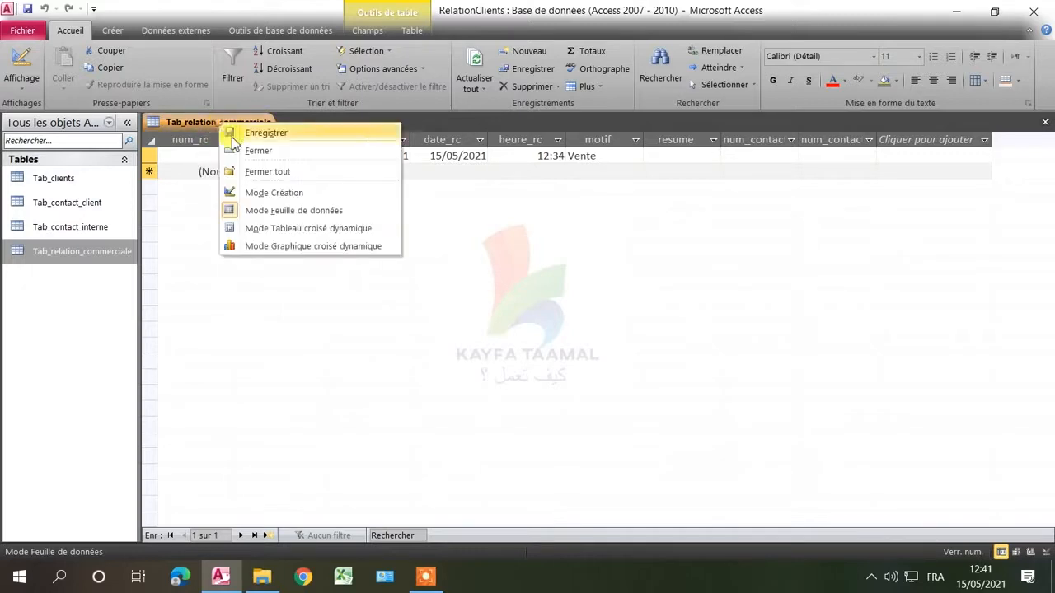
click(264, 194)
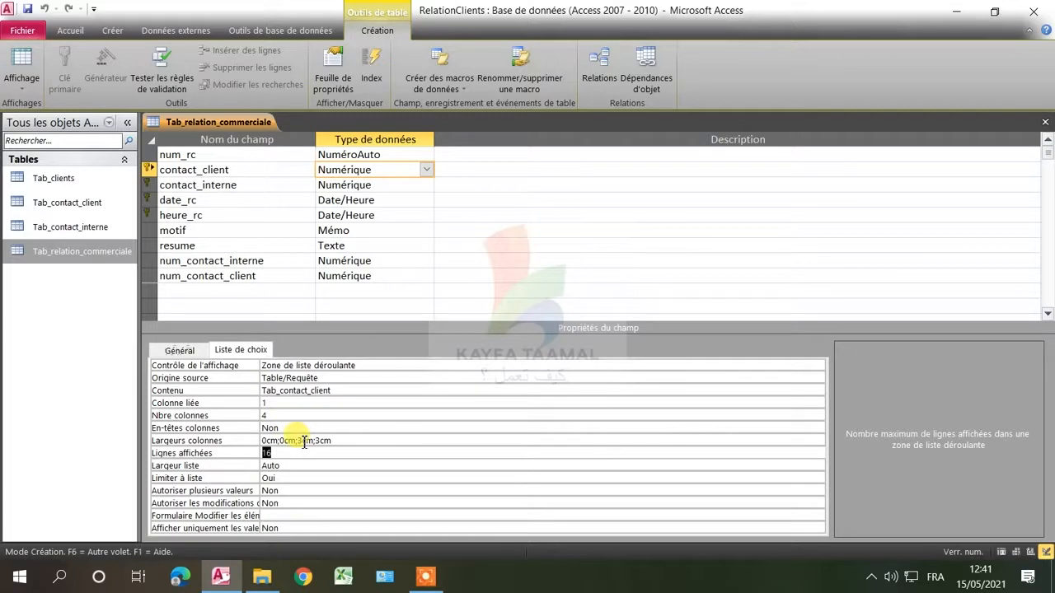
Try setting the third column's width to 0,5 cm in contact_client's Largeurs colonnes property.
click(301, 441)
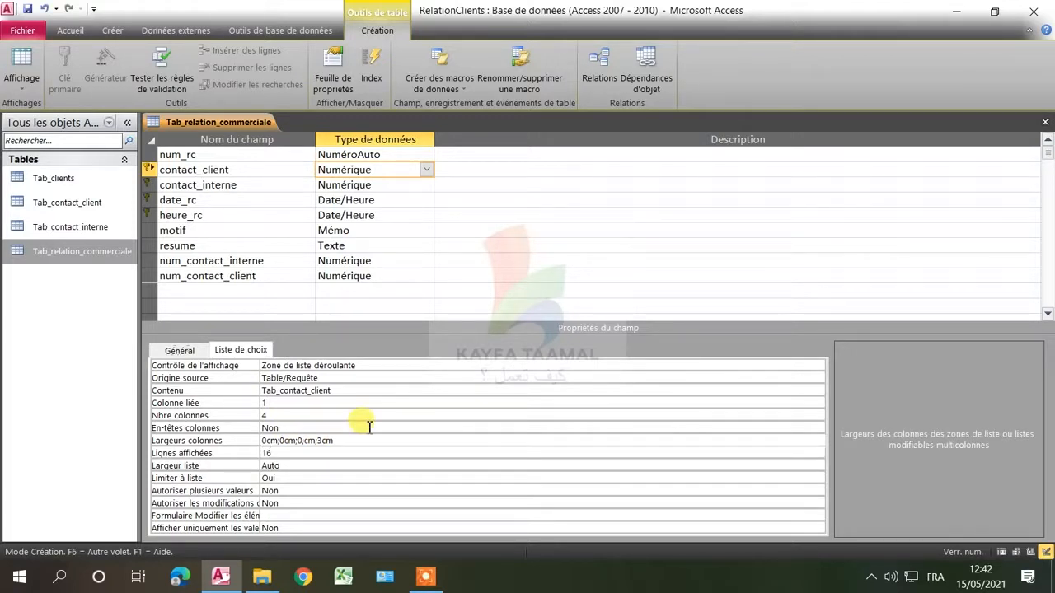
text(,5)
click(312, 453)
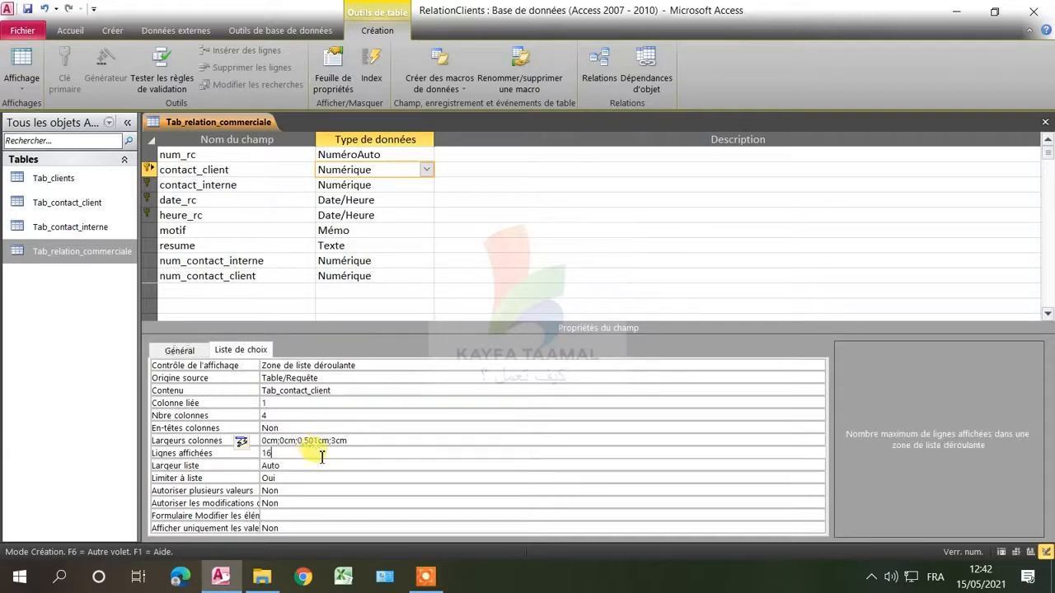
click(313, 441)
click(310, 453)
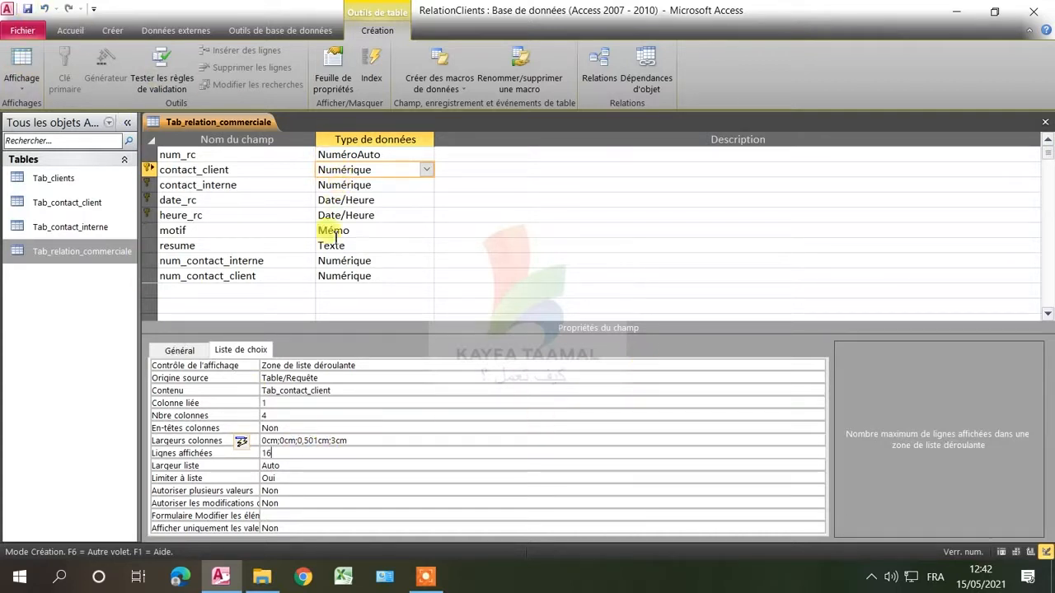
Set contact_client's Largeurs colonnes to 0cm;0,501cm;3cm;3cm.
click(301, 443)
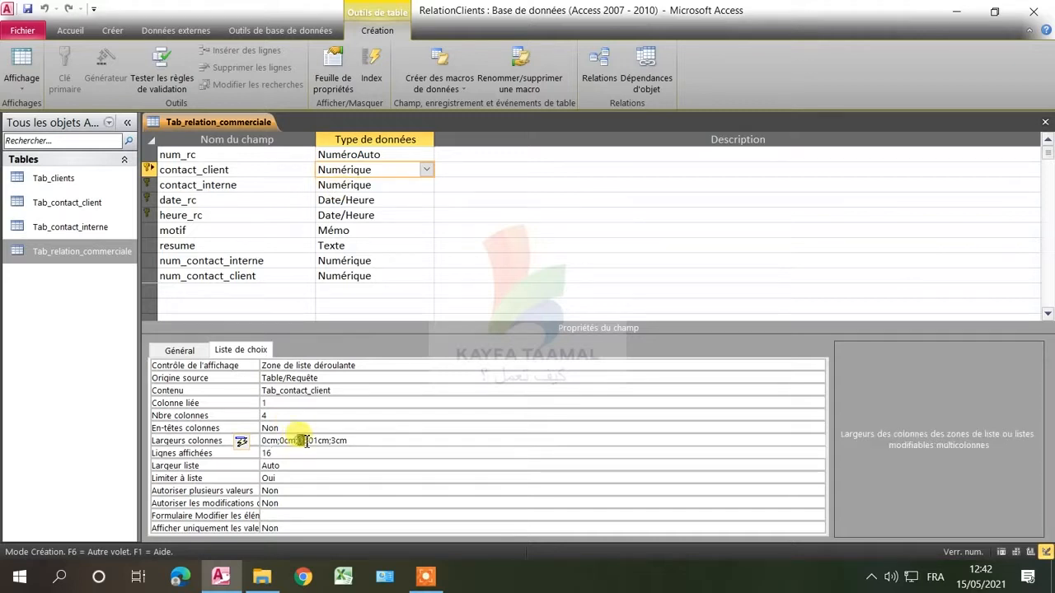
drag(300, 441, 329, 442)
text(3)
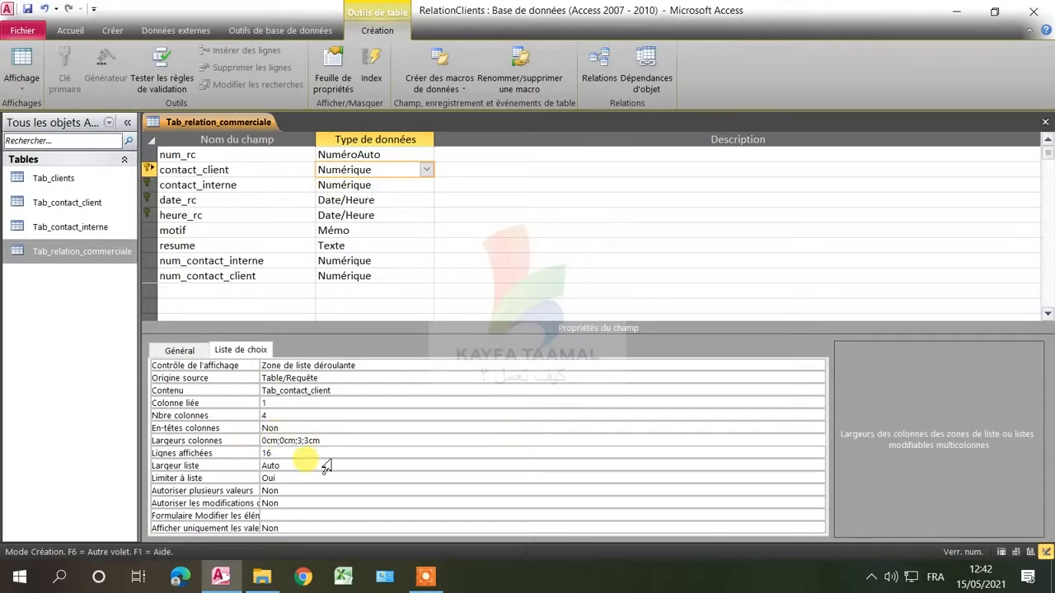
click(322, 456)
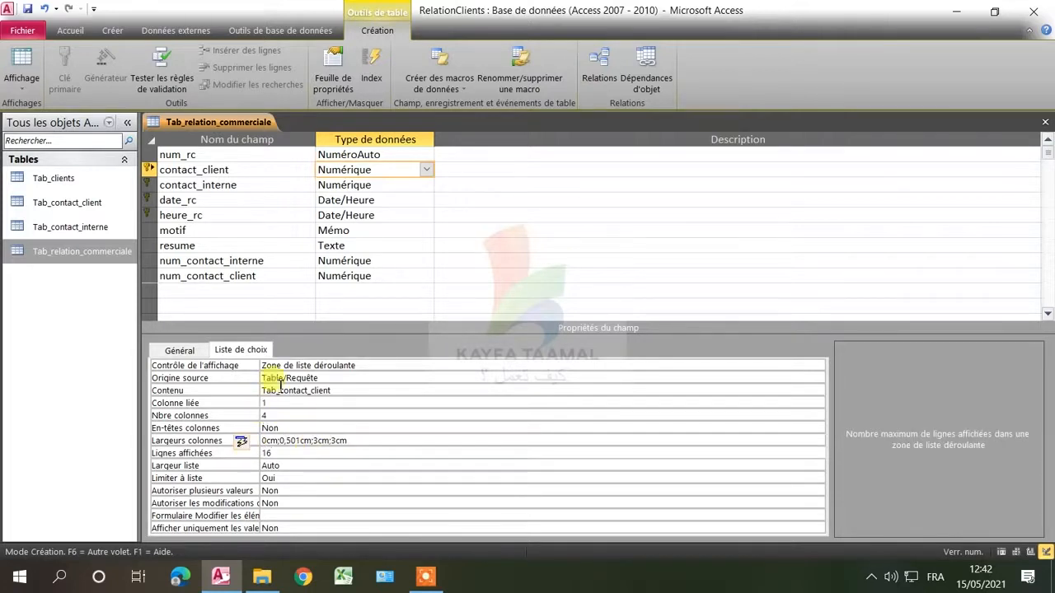
Display Tab_relation_commerciale in datasheet view and compare the contact_client cell's value with the columns in its drop-down list.
right_click(206, 122)
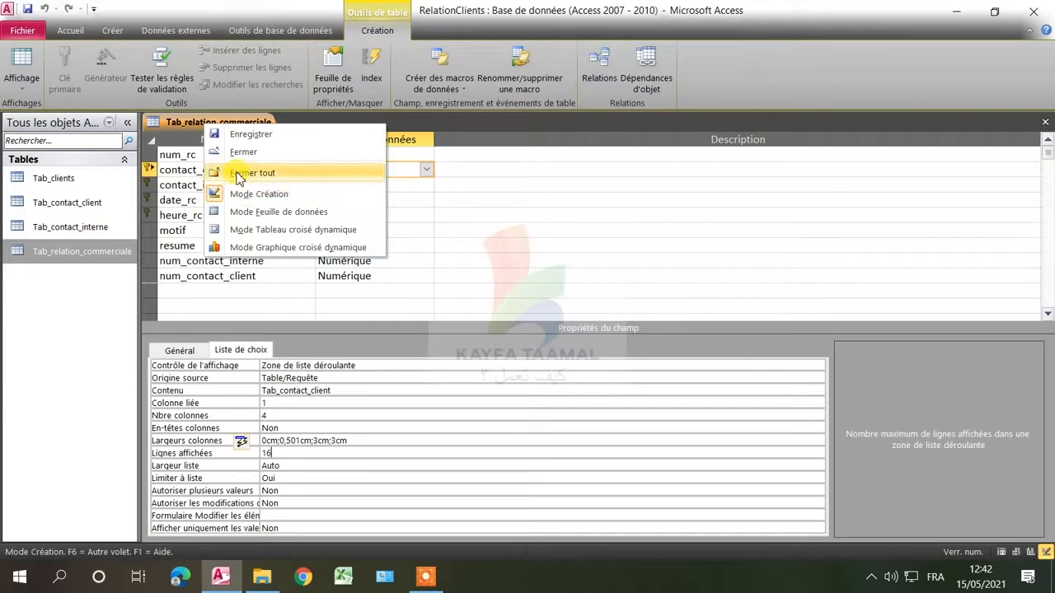
click(7, 53)
click(7, 57)
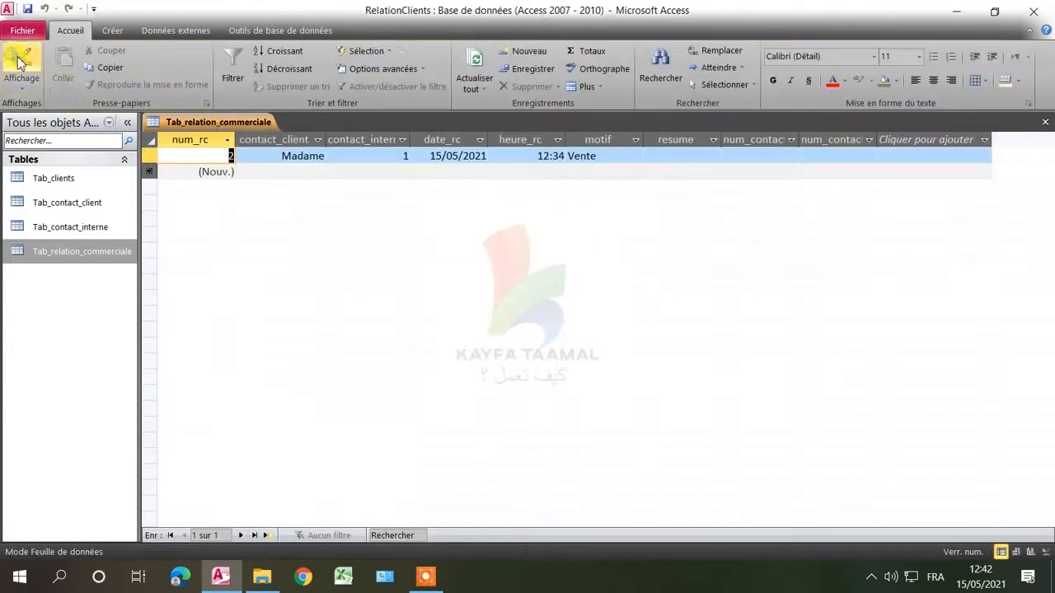
click(322, 156)
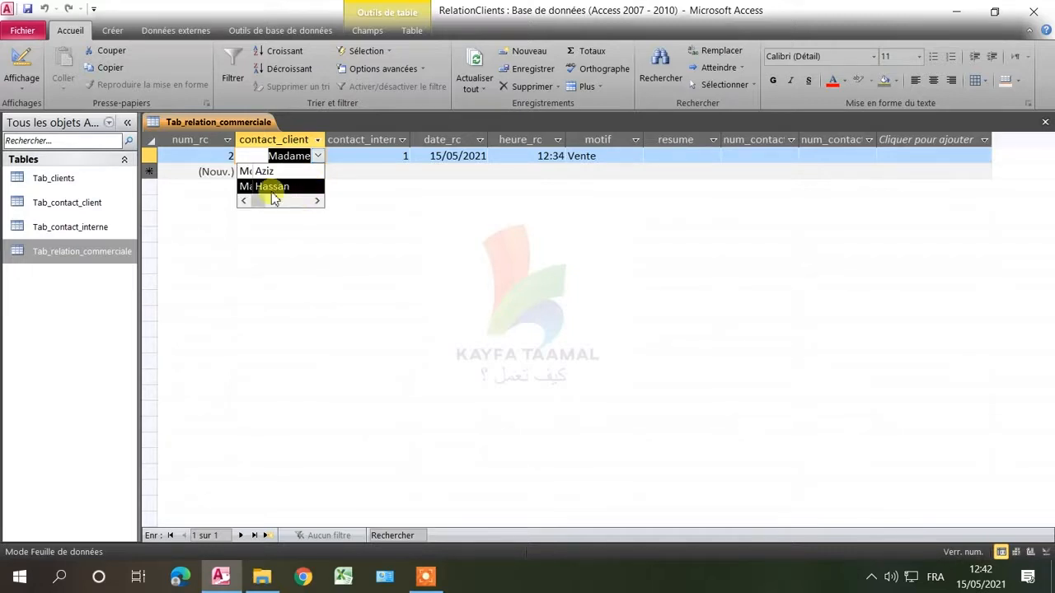
click(353, 171)
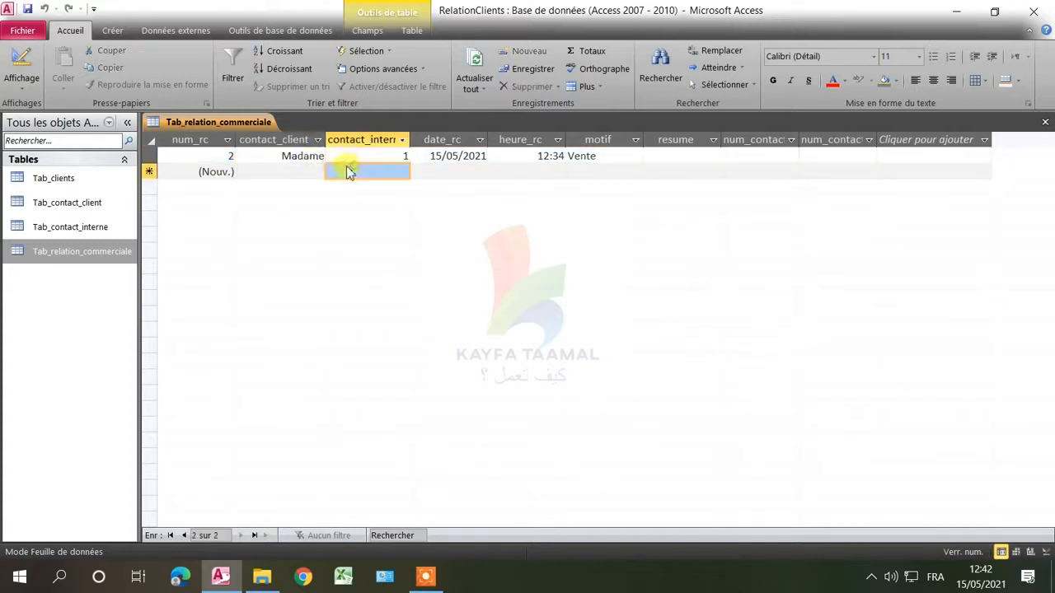
click(307, 159)
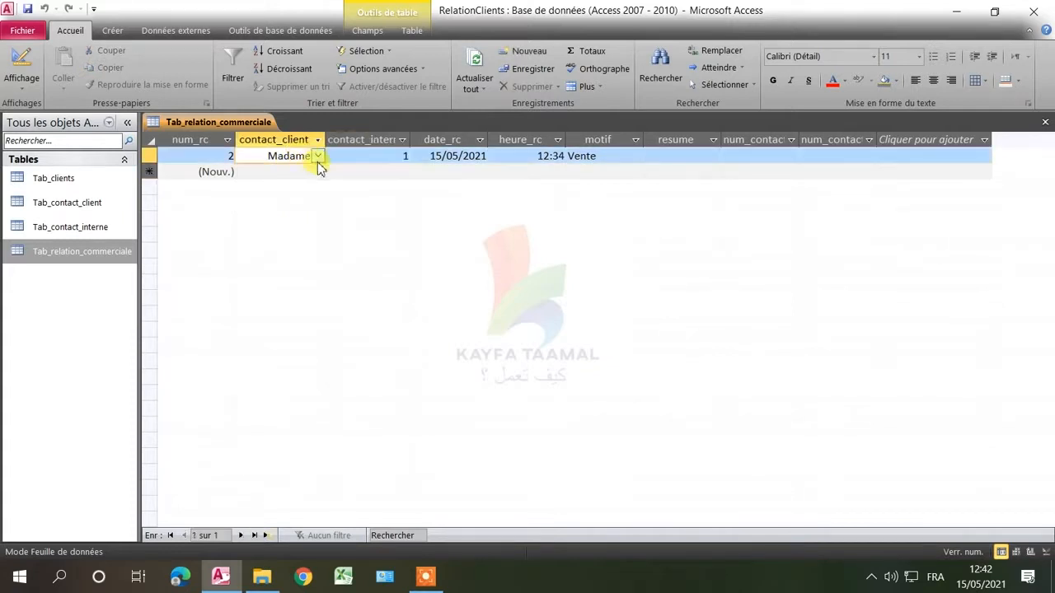
click(318, 159)
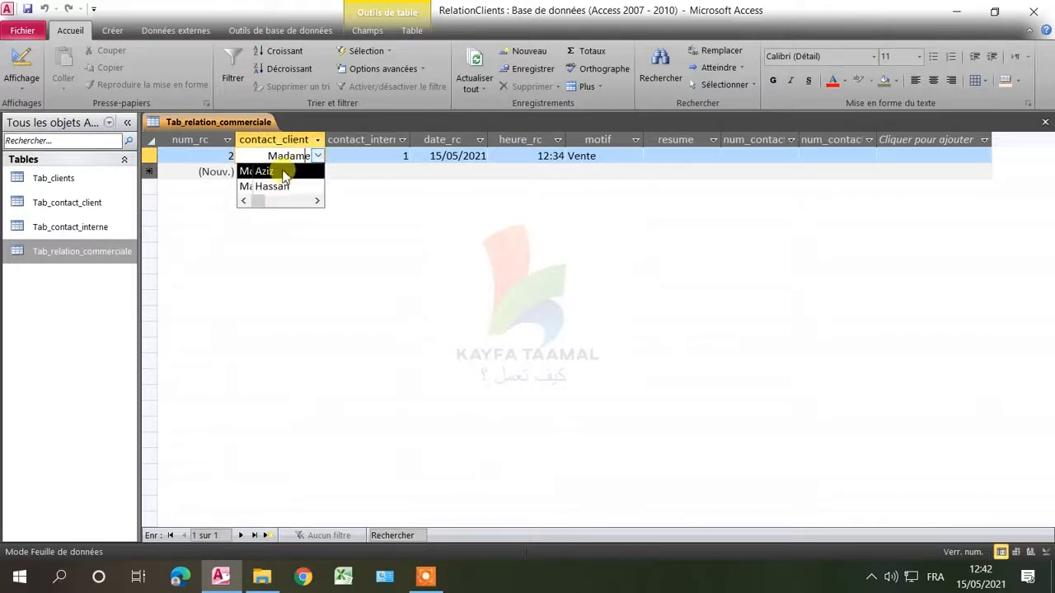
click(337, 172)
click(308, 162)
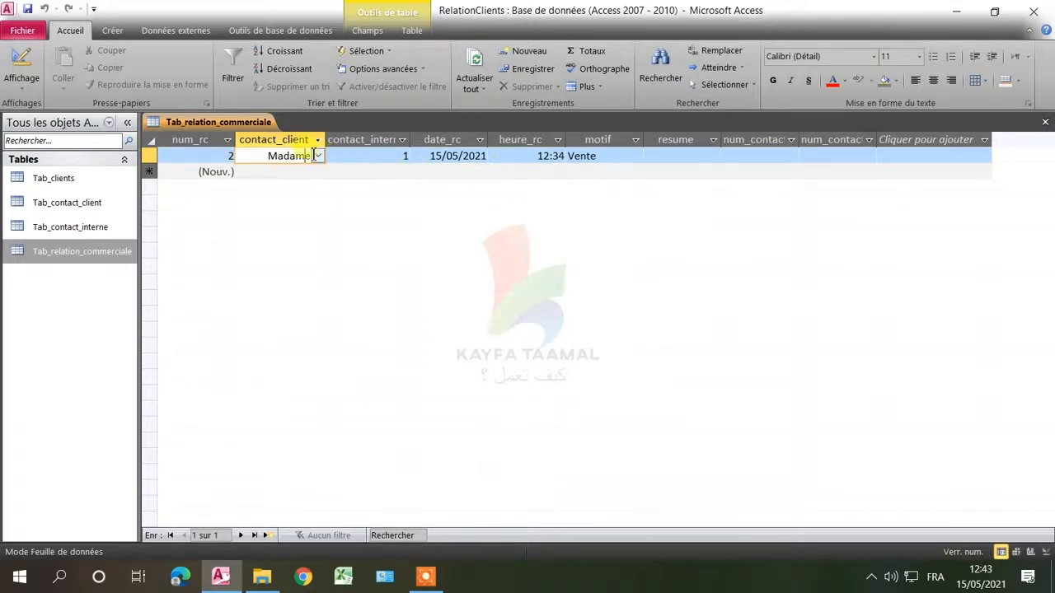
Switch Tab_relation_commerciale back to design view and go to contact_client's Origine source property.
right_click(225, 124)
click(273, 188)
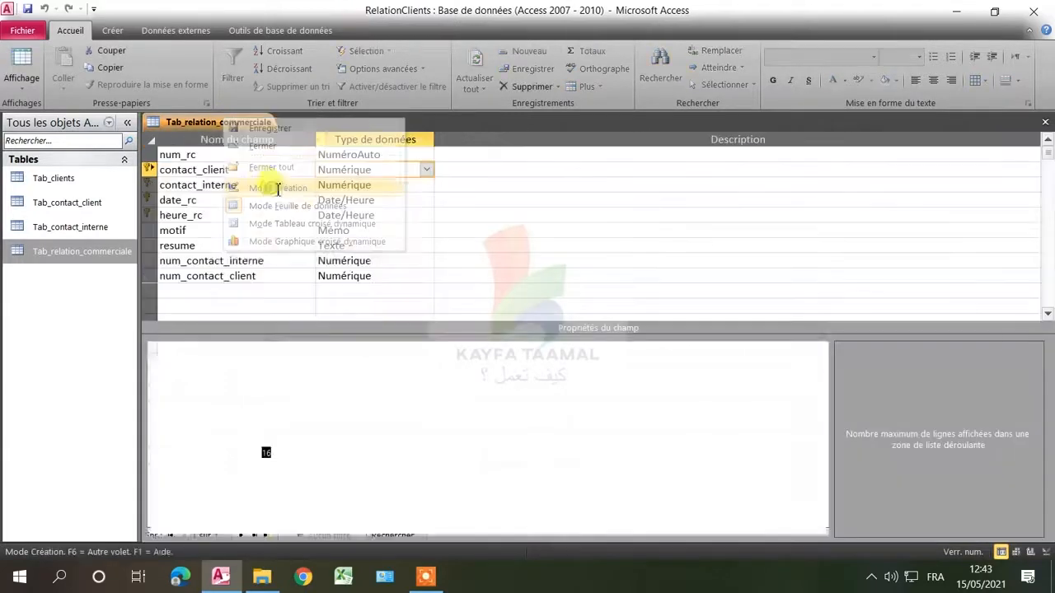
click(341, 378)
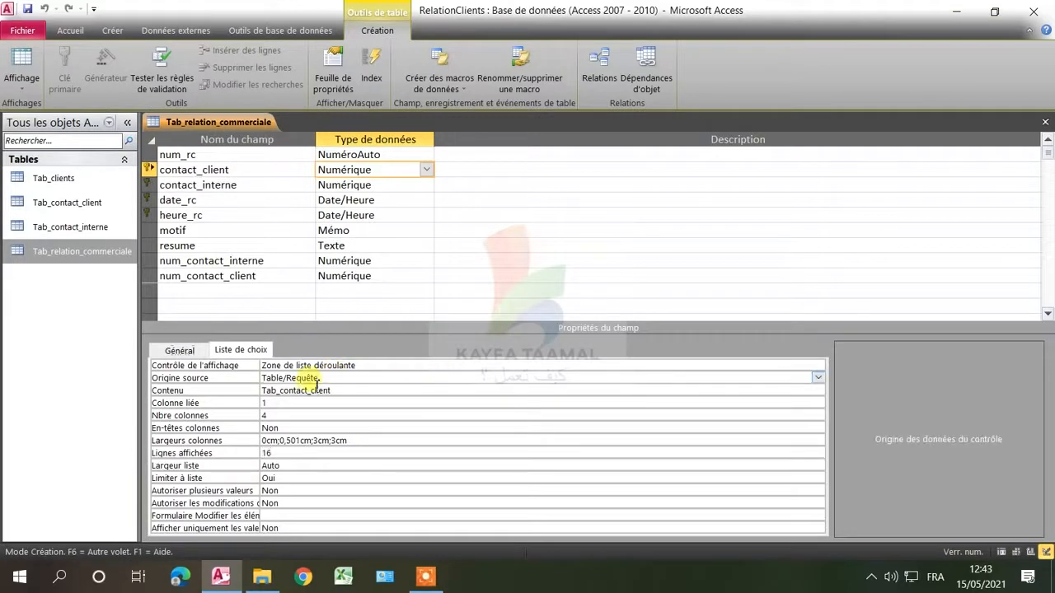